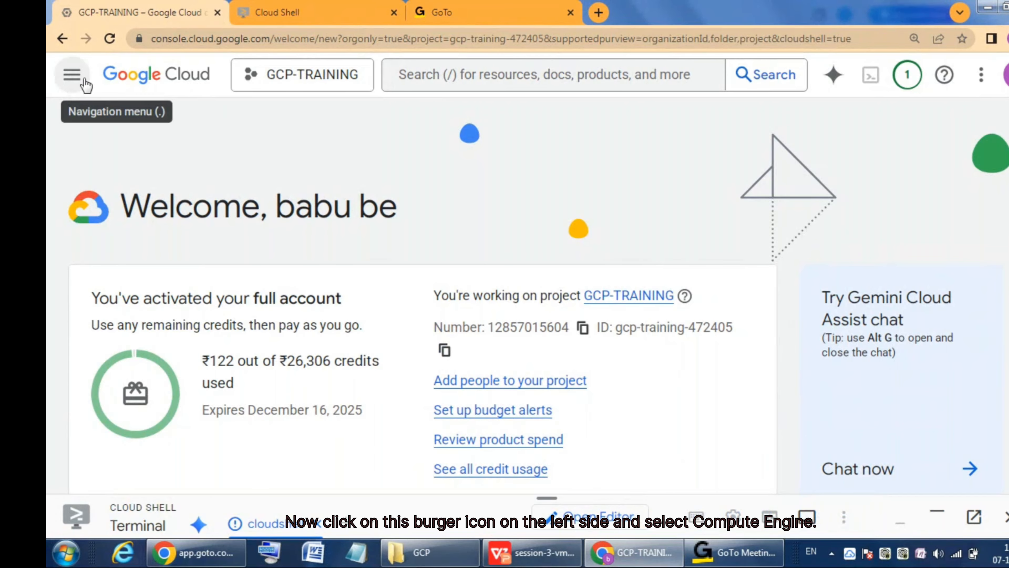
Open the VM instances page of Compute Engine and start creating a new instance
click(71, 79)
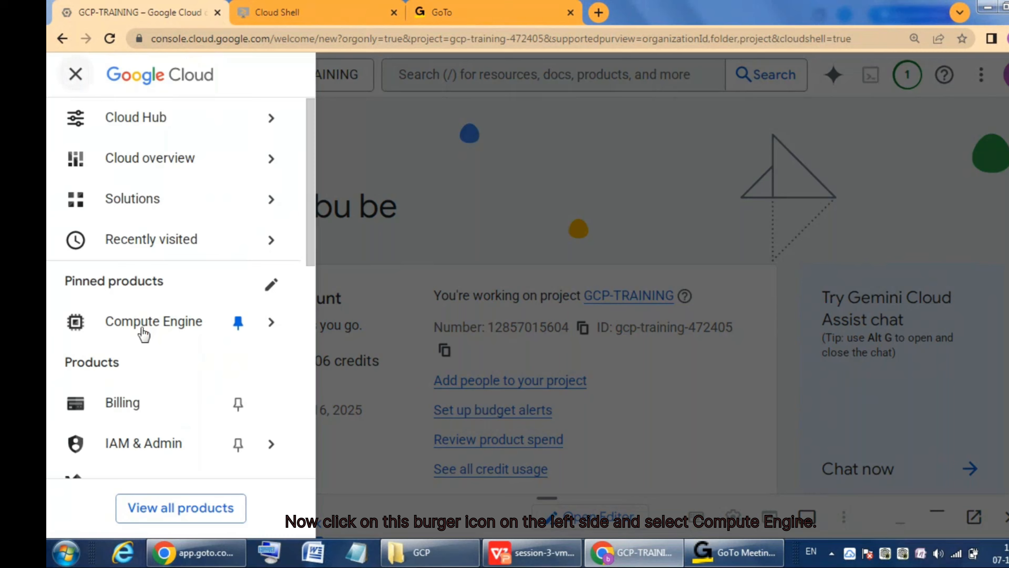
mouse_move(186, 335)
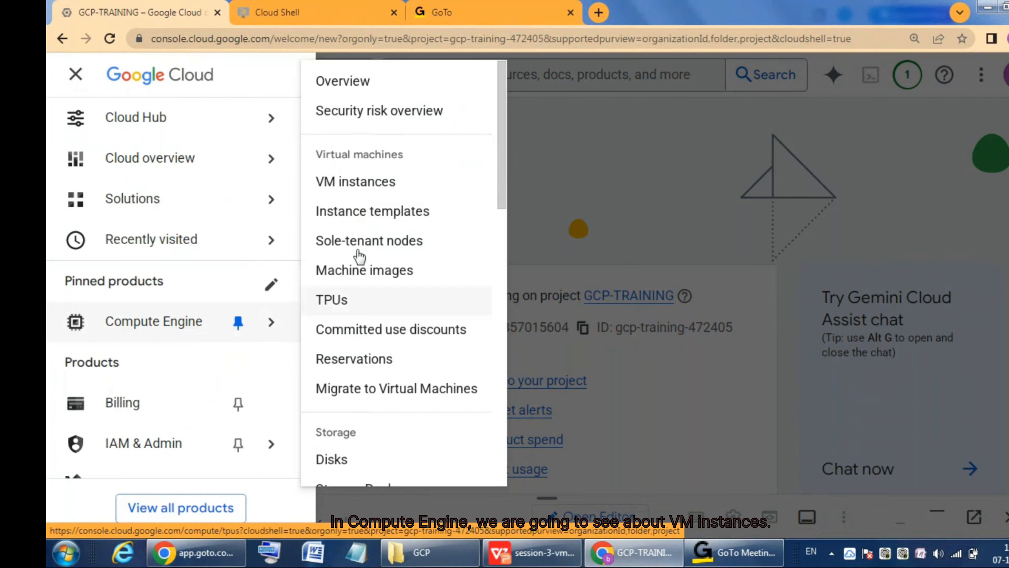
click(358, 184)
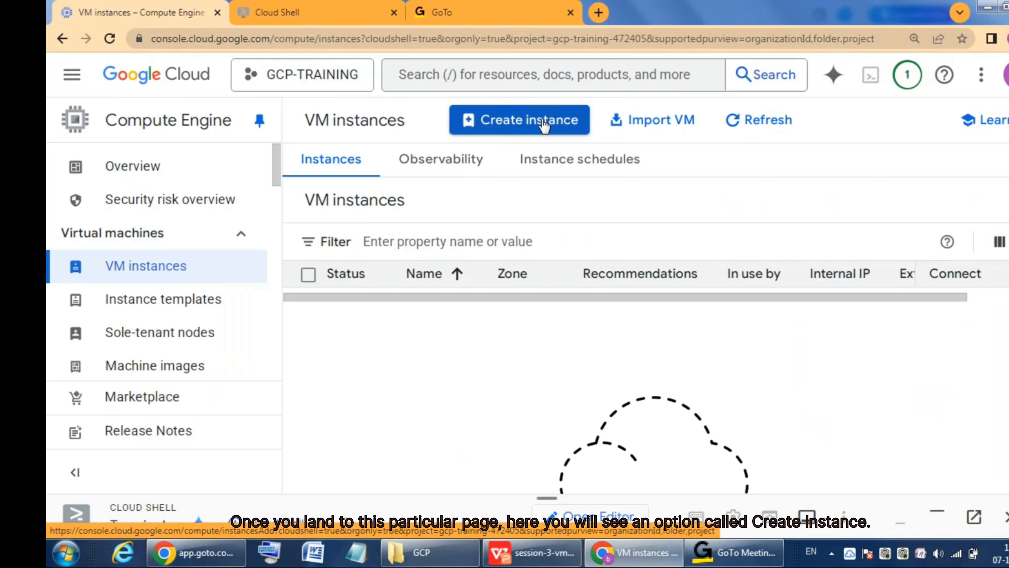
click(514, 122)
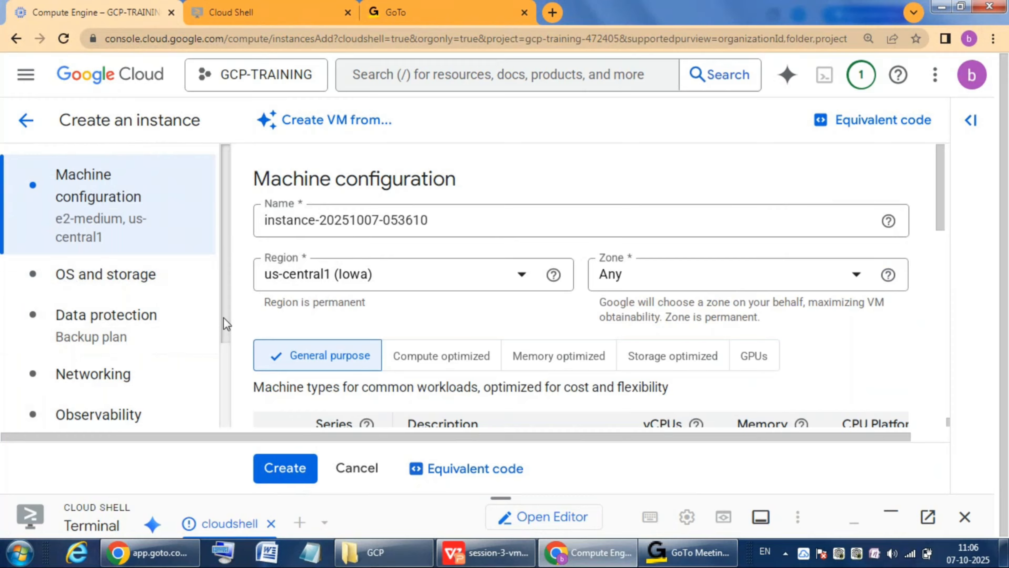
Replace the default instance name in the machine configuration with vm-instance-1
drag(223, 317, 226, 291)
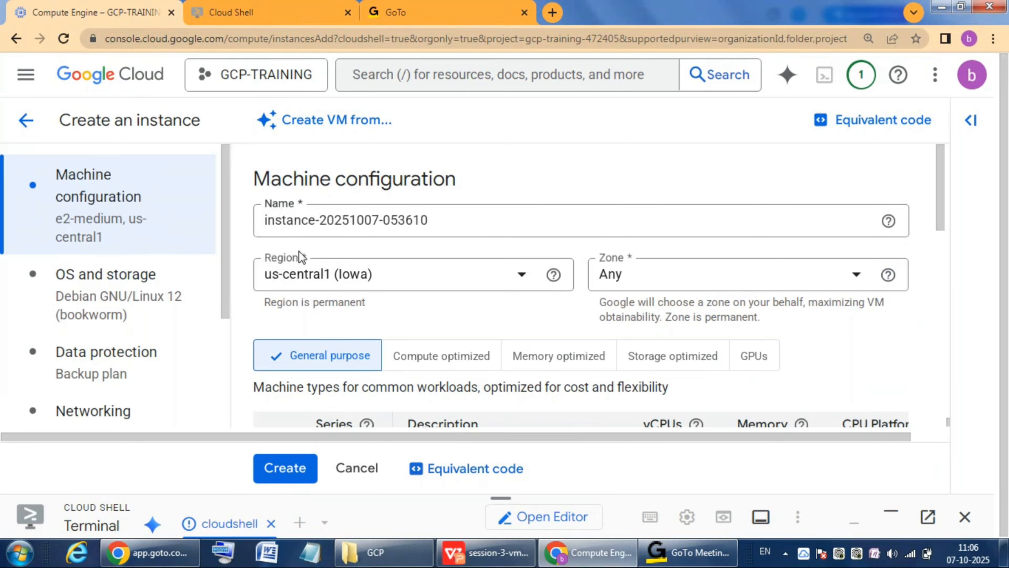
click(449, 221)
key(BackSpace)
key(BackSpace)
key(BackSpace)
key(BackSpace)
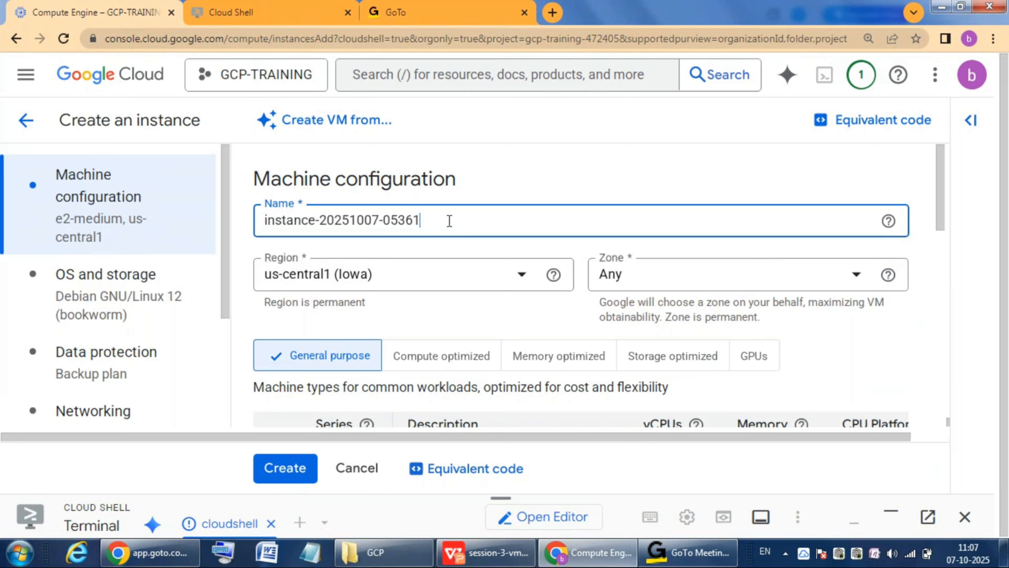
key(ctrl+a)
key(BackSpace)
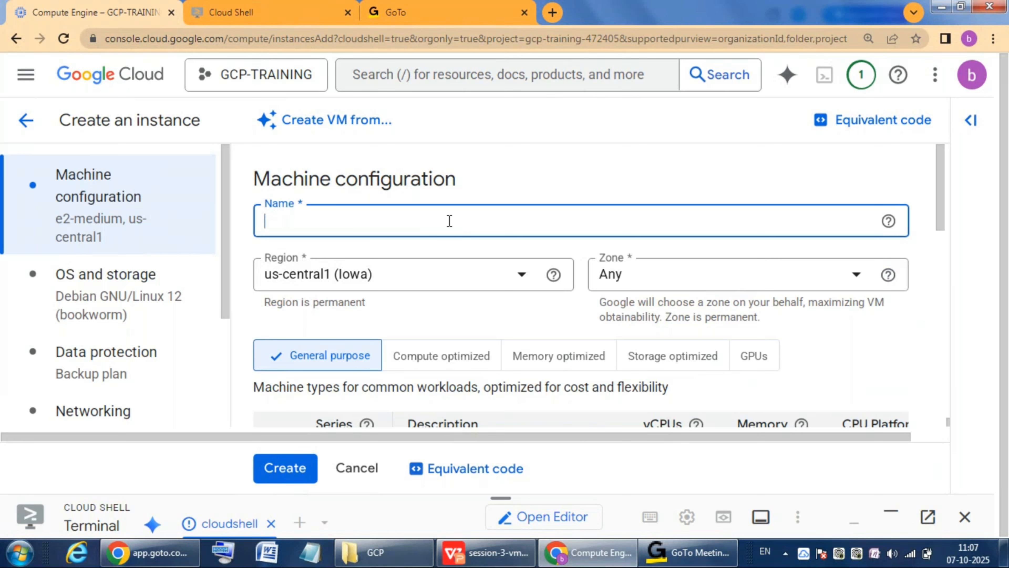
text(vm)
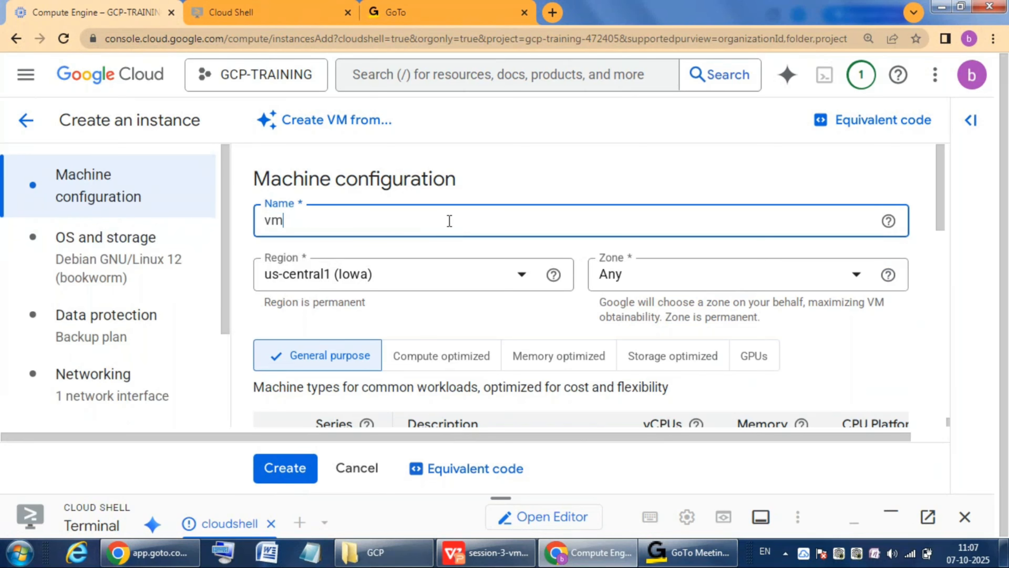
text(-instance)
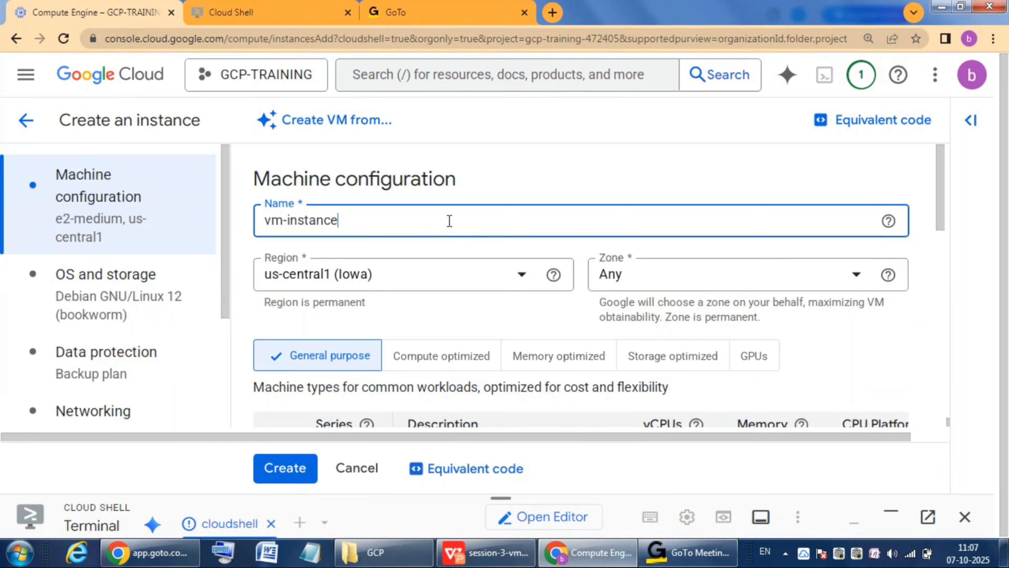
text(-1)
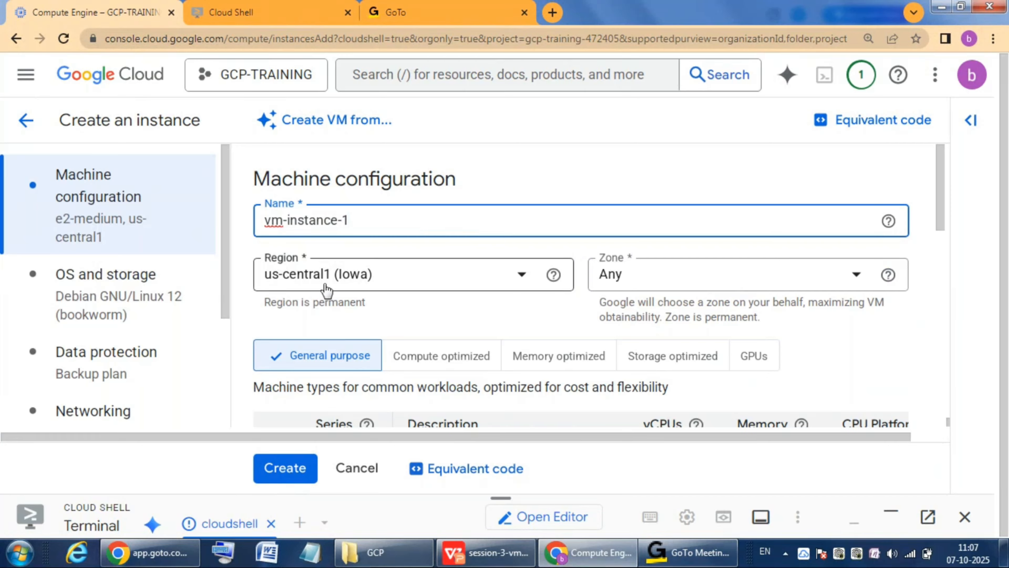
Set the instance's region to asia-south1 (Mumbai) and its zone to asia-south1-b
click(520, 275)
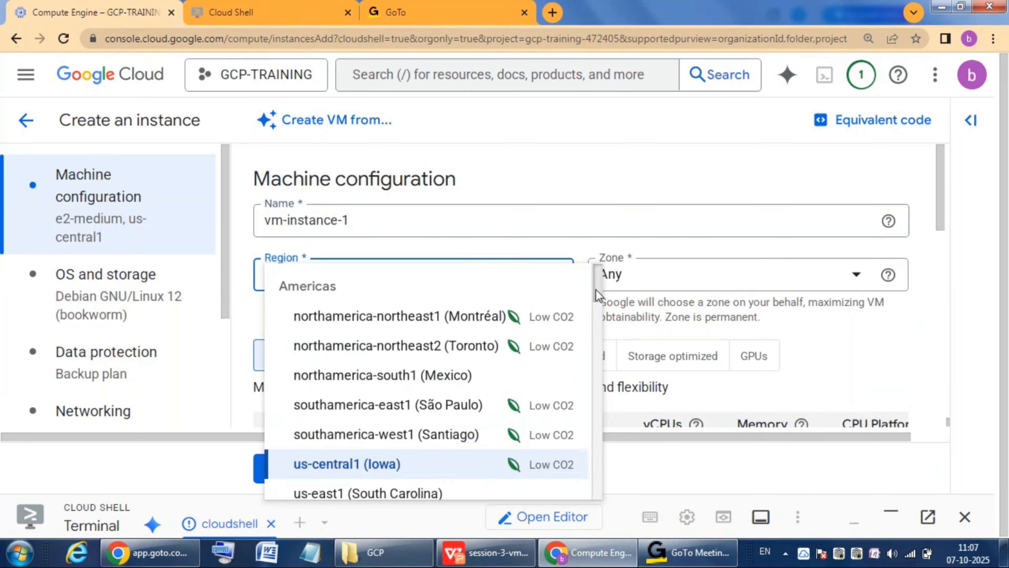
drag(595, 289, 596, 464)
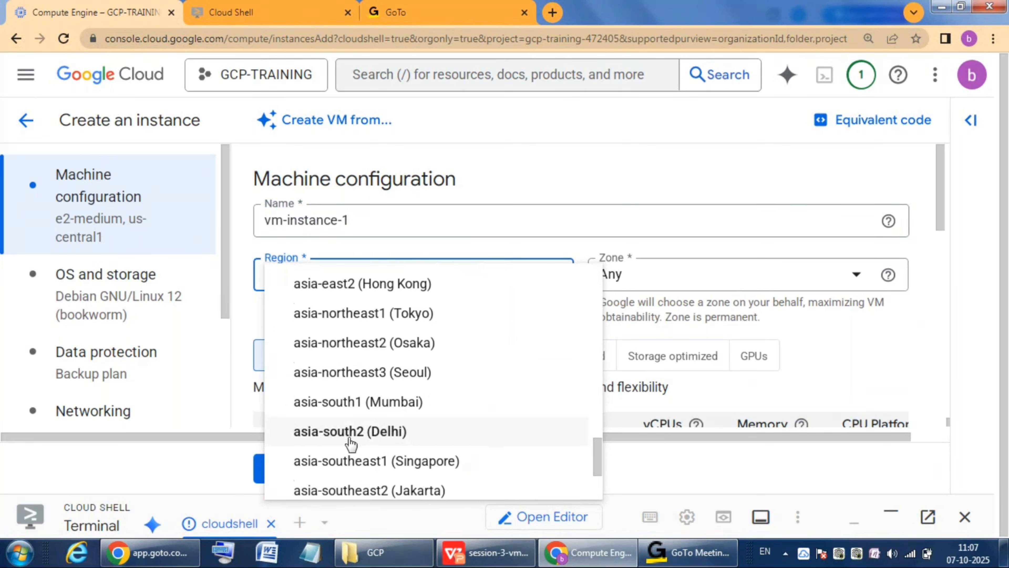
click(372, 402)
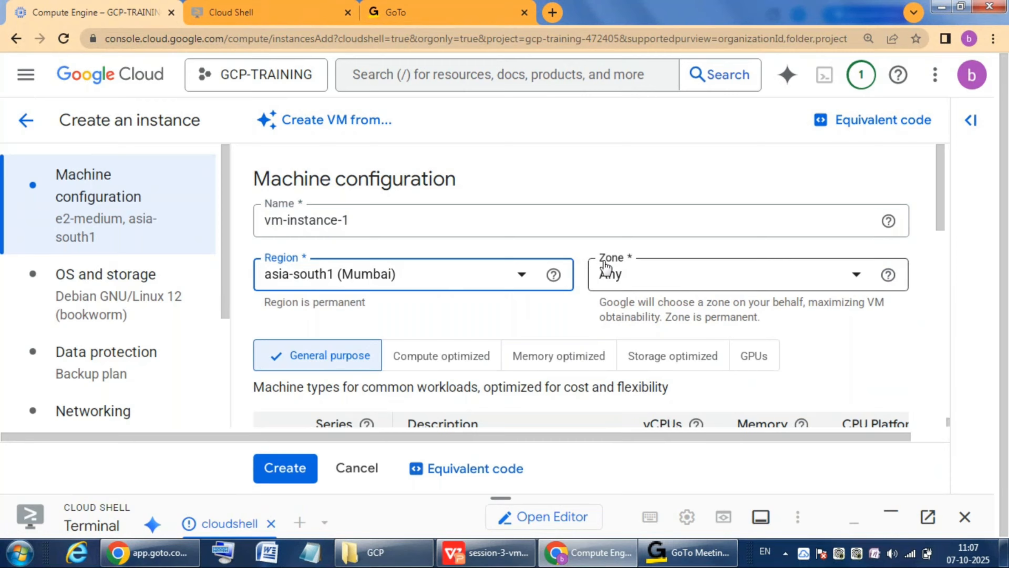
click(863, 281)
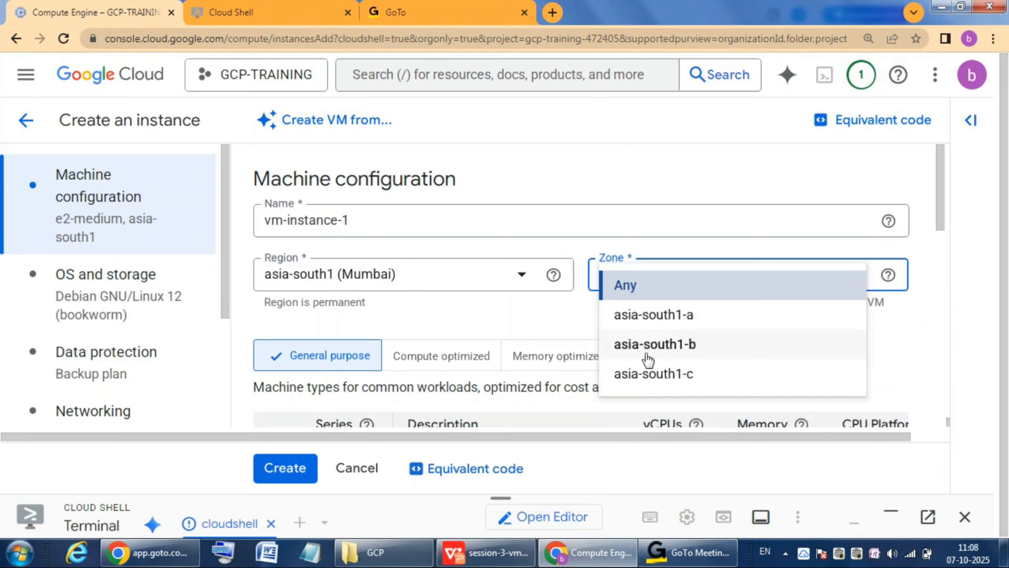
click(693, 346)
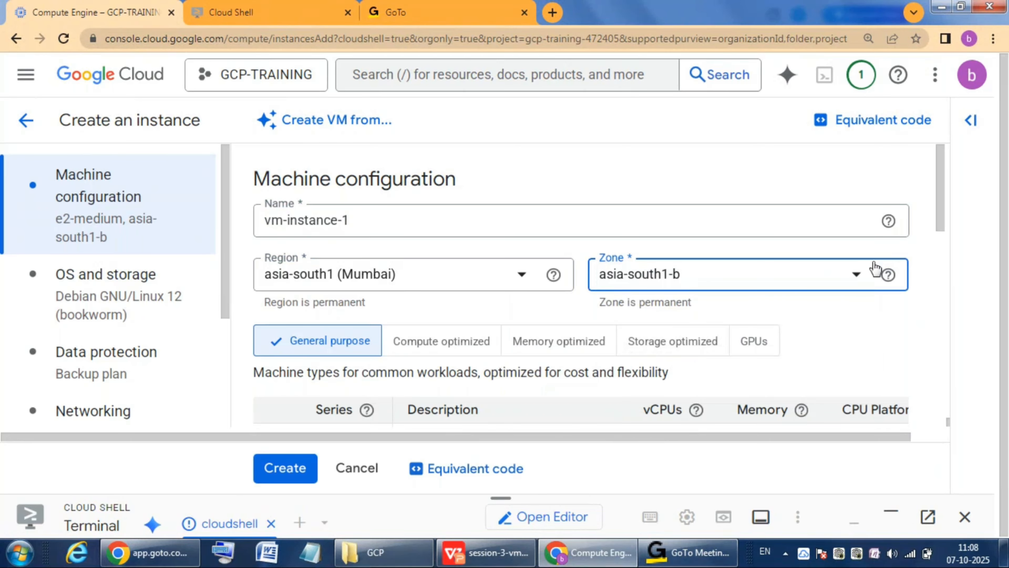
Review the Compute optimized and GPUs machine families and their workload descriptions, and return to the General purpose family
drag(940, 216, 941, 241)
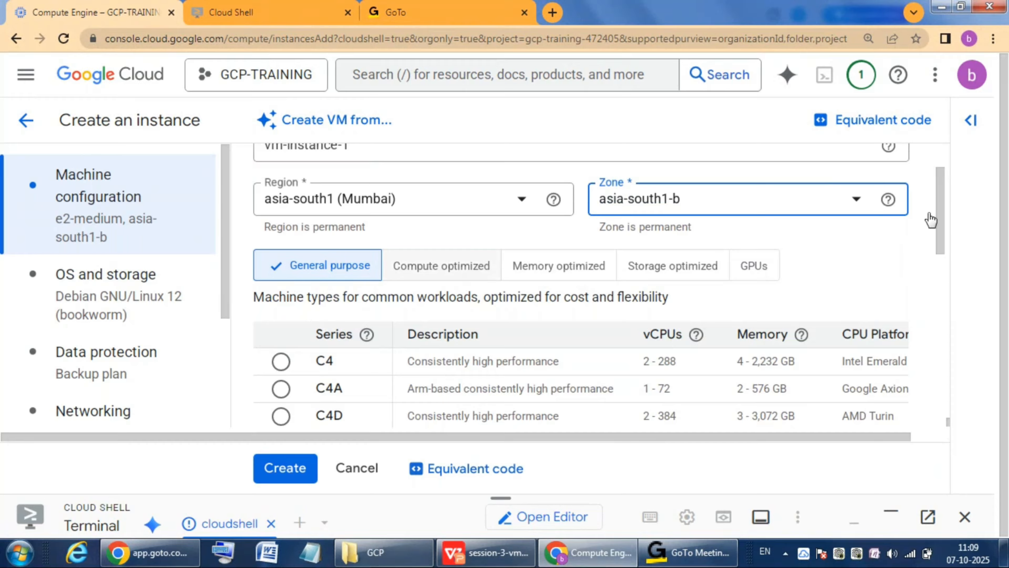
click(445, 278)
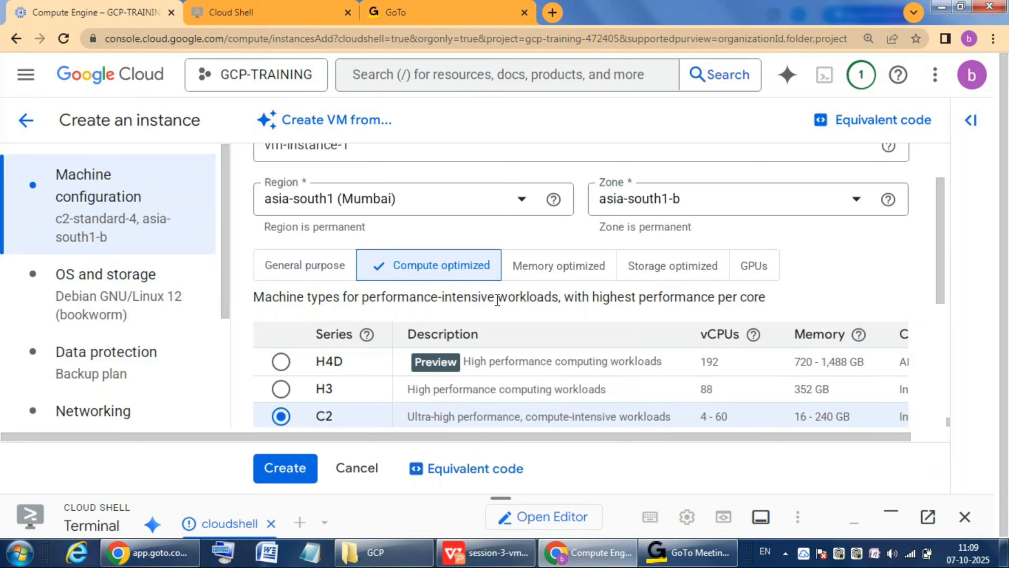
double_click(478, 298)
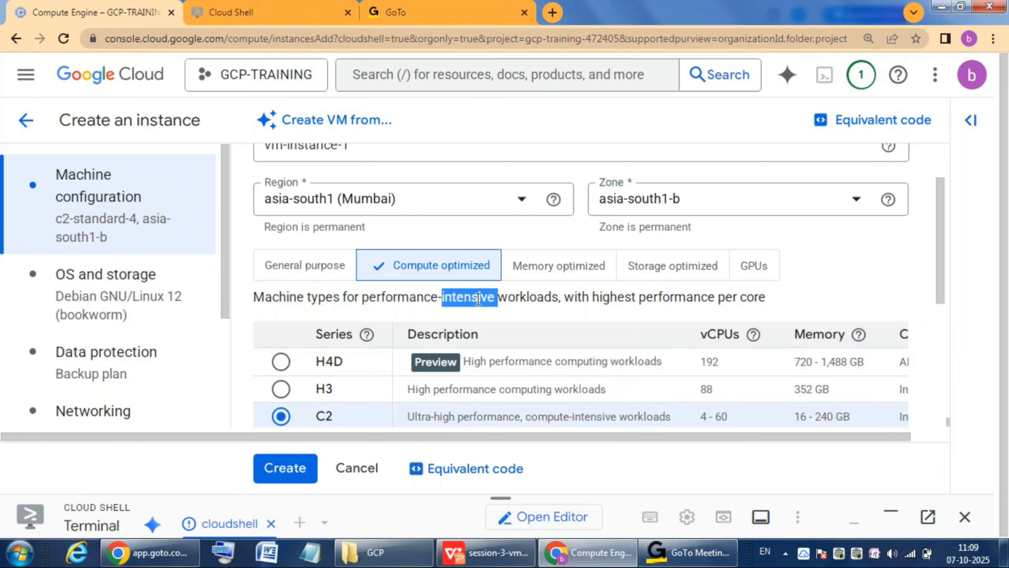
double_click(531, 303)
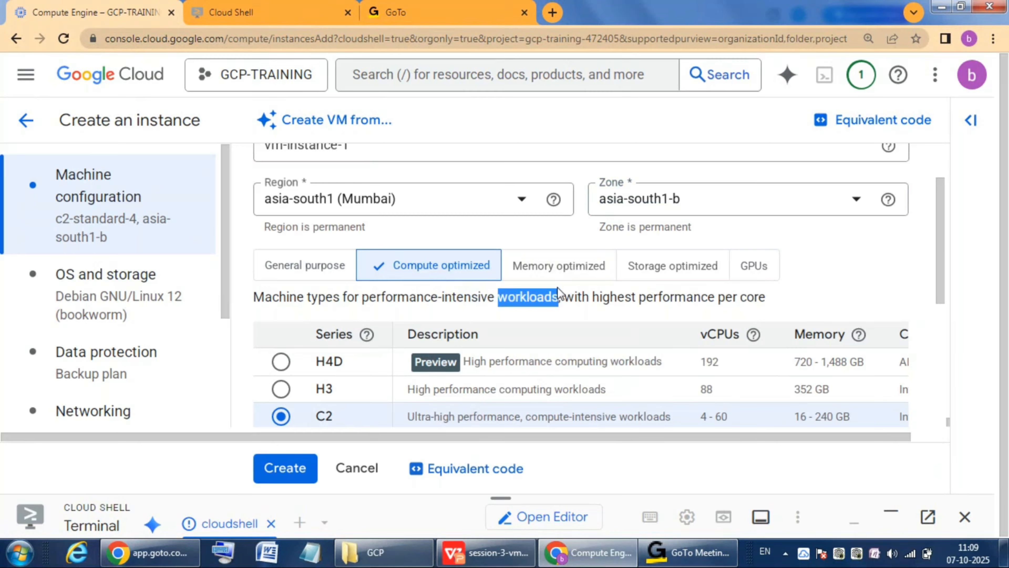
click(760, 268)
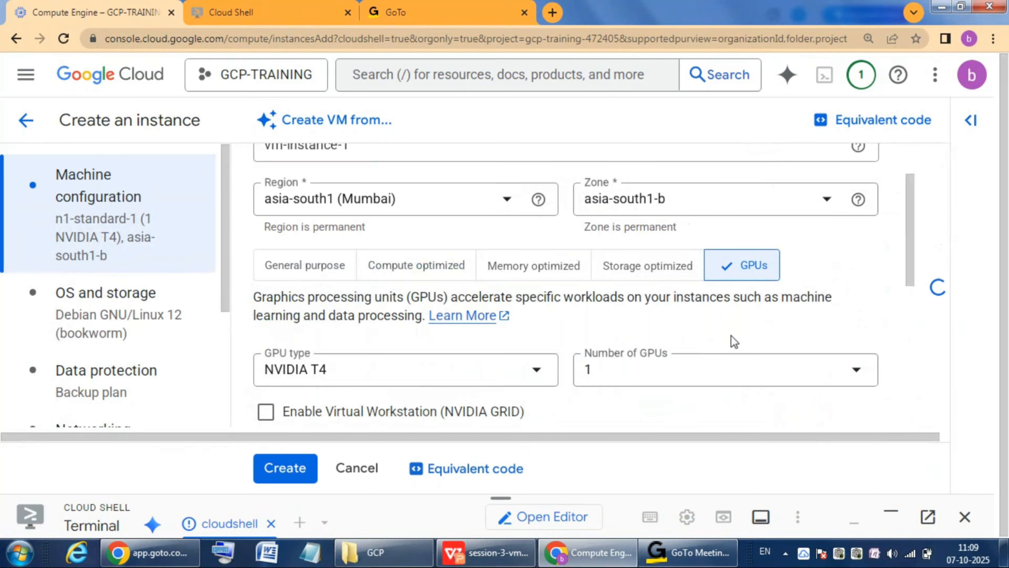
double_click(798, 304)
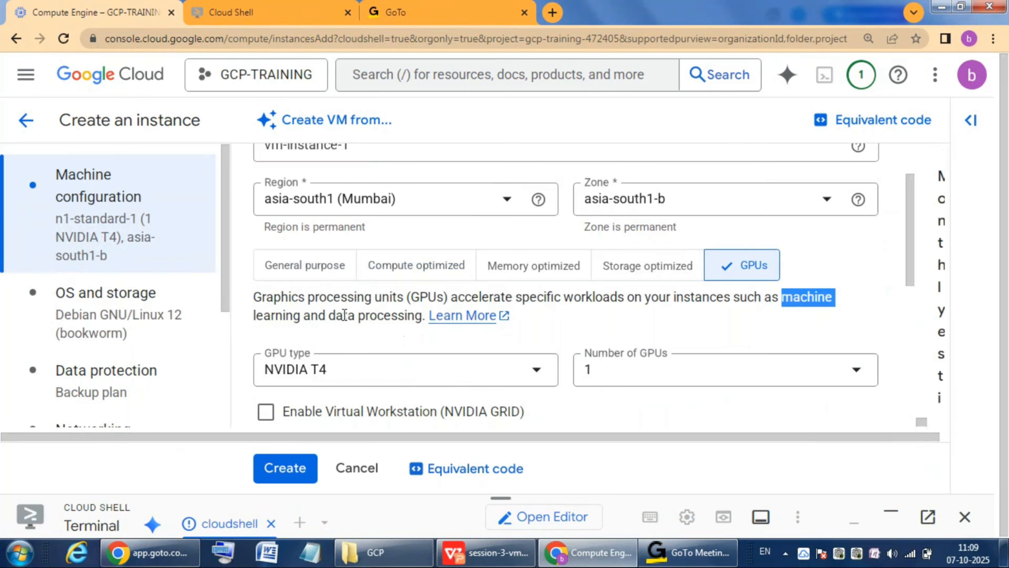
double_click(377, 316)
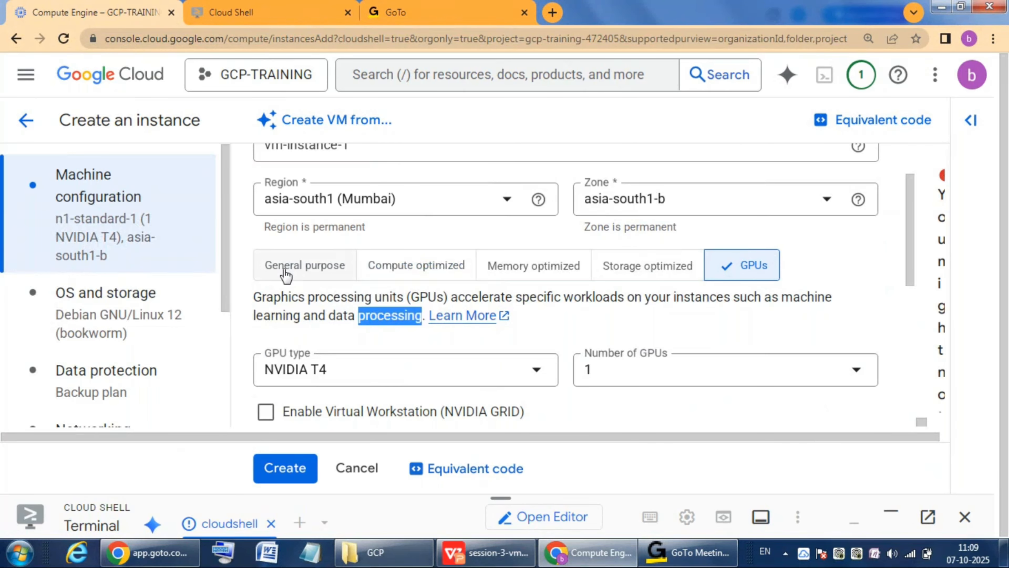
click(302, 267)
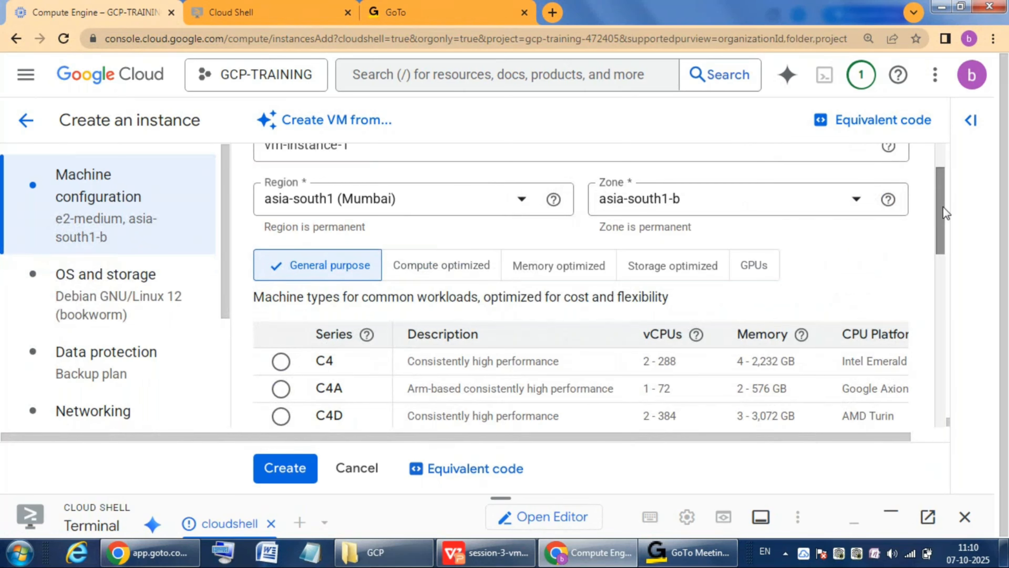
Try a custom machine type with 6 vCPUs and 8.5 GB of memory, and switch back to the preset machine type
scroll(945, 222, down, 2)
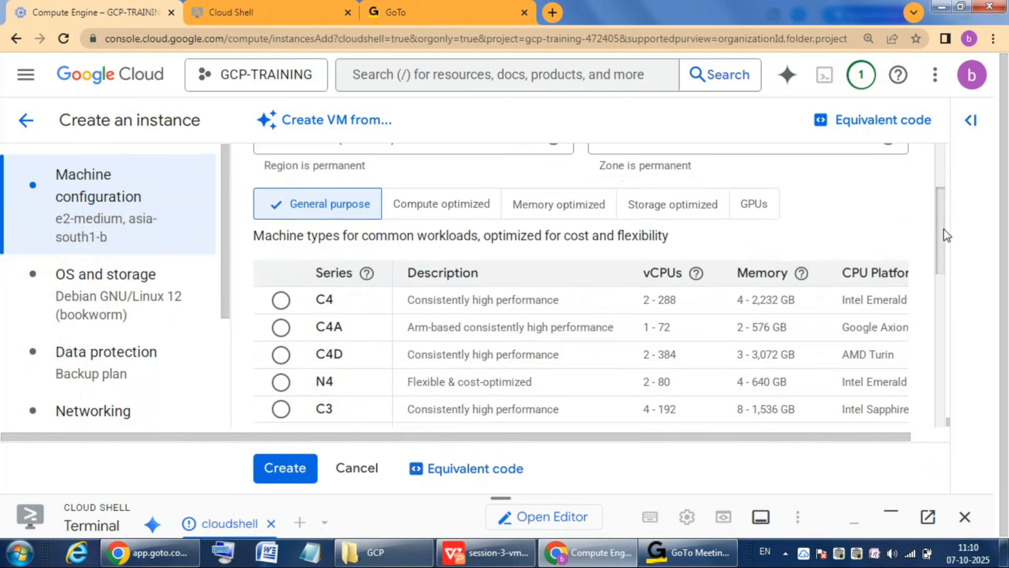
scroll(948, 263, down, 3)
scroll(949, 279, down, 1)
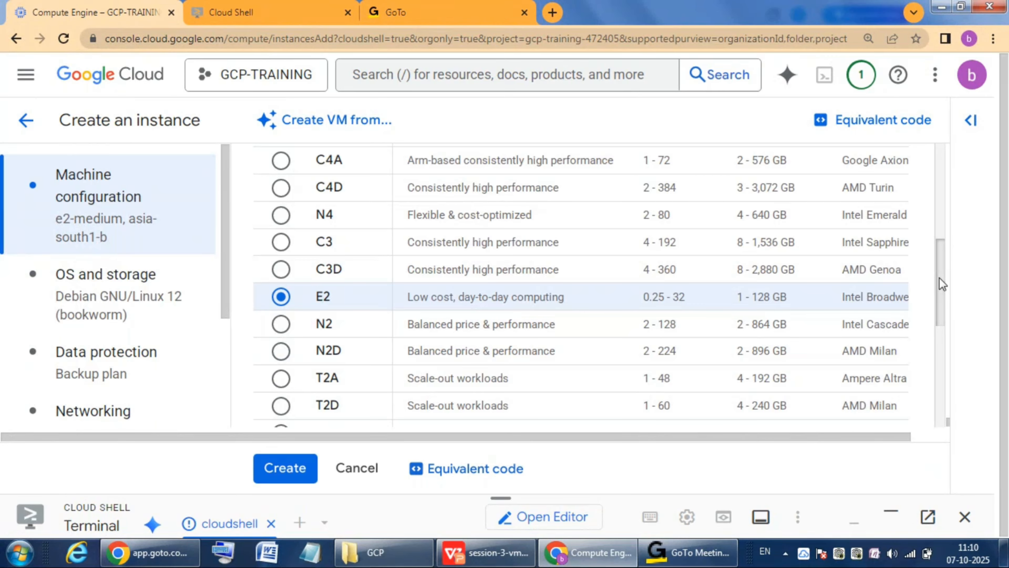
drag(942, 283, 948, 353)
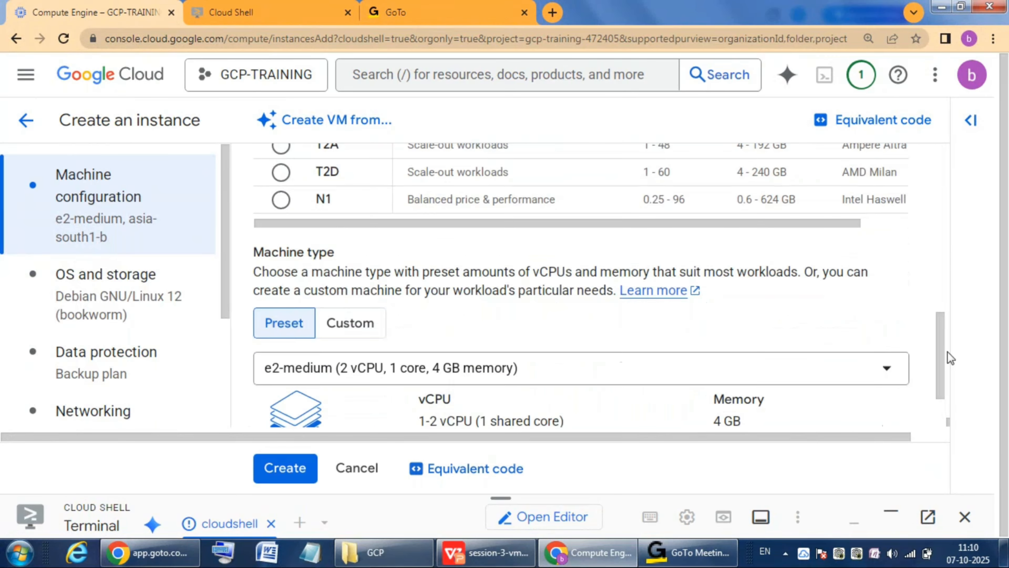
double_click(291, 253)
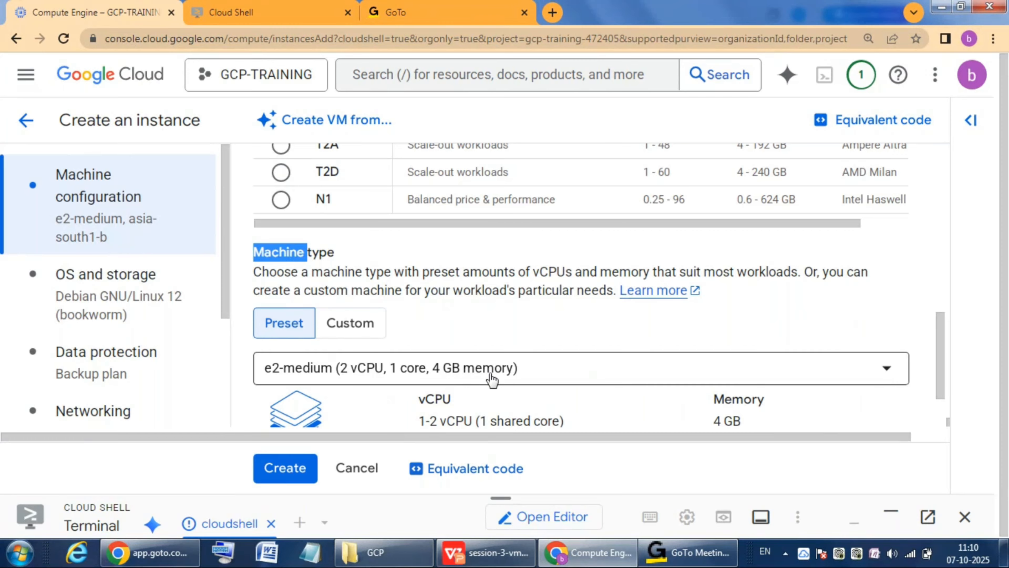
click(362, 324)
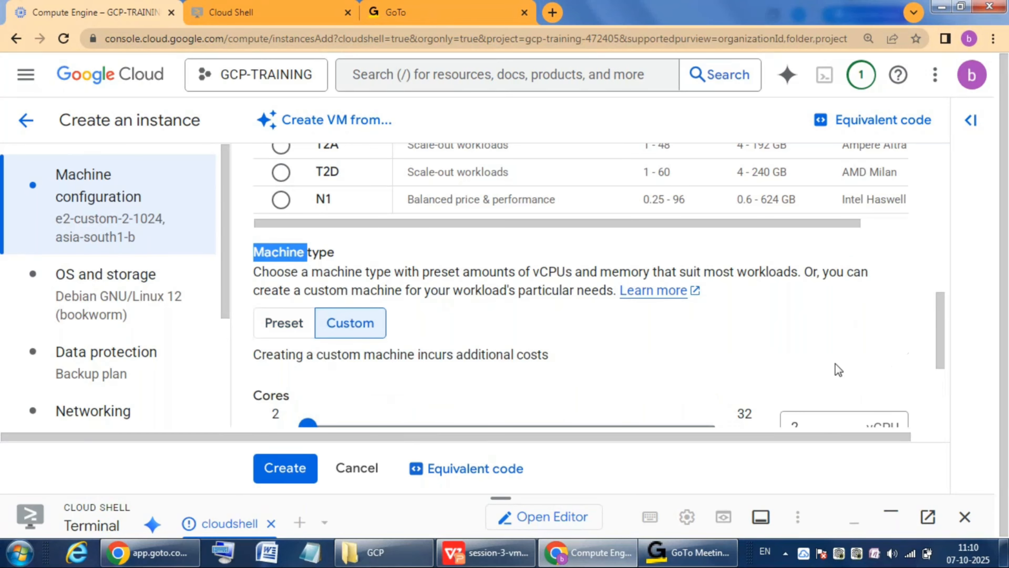
drag(942, 308, 940, 331)
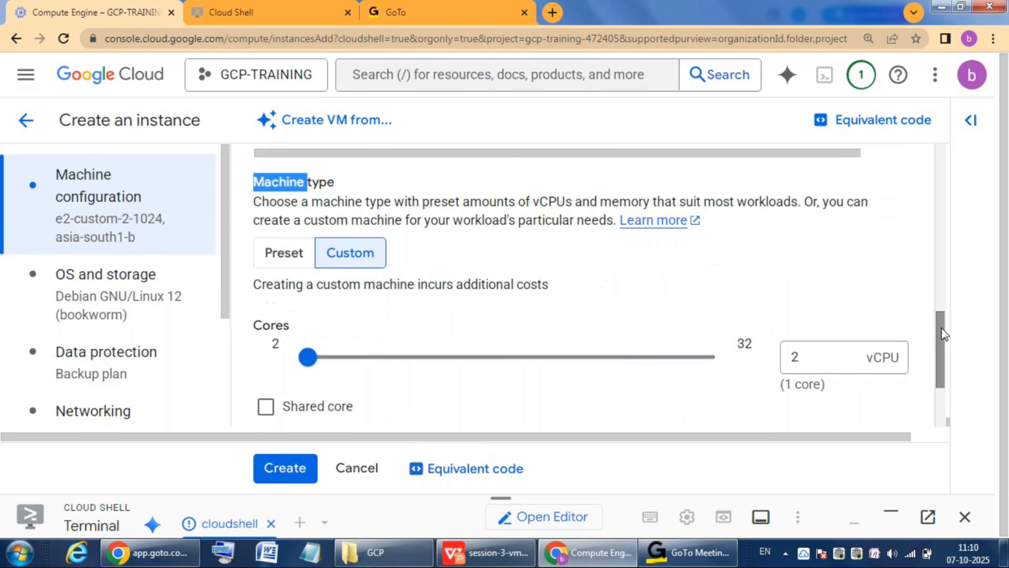
click(312, 355)
drag(314, 358, 364, 361)
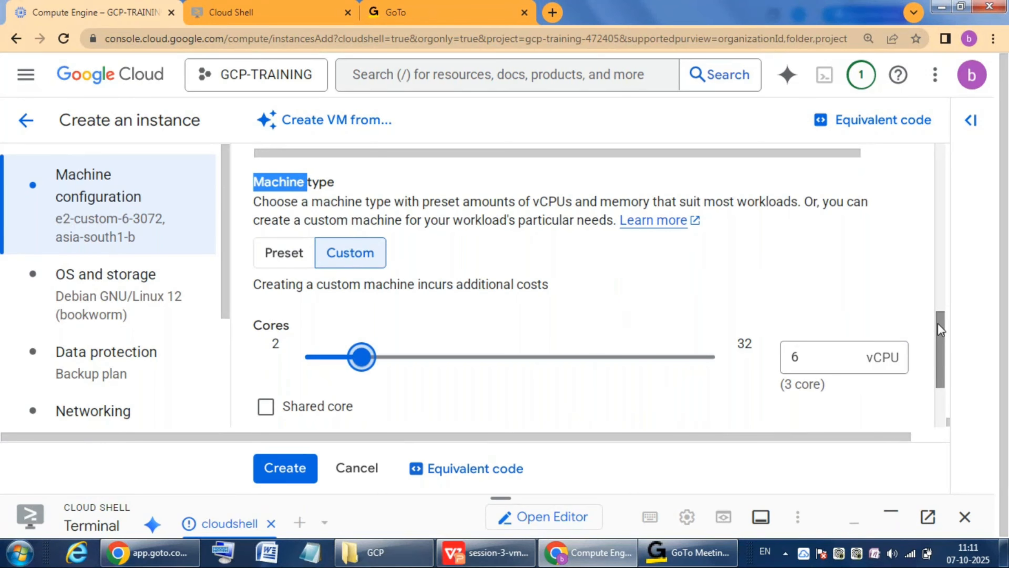
drag(937, 324, 942, 345)
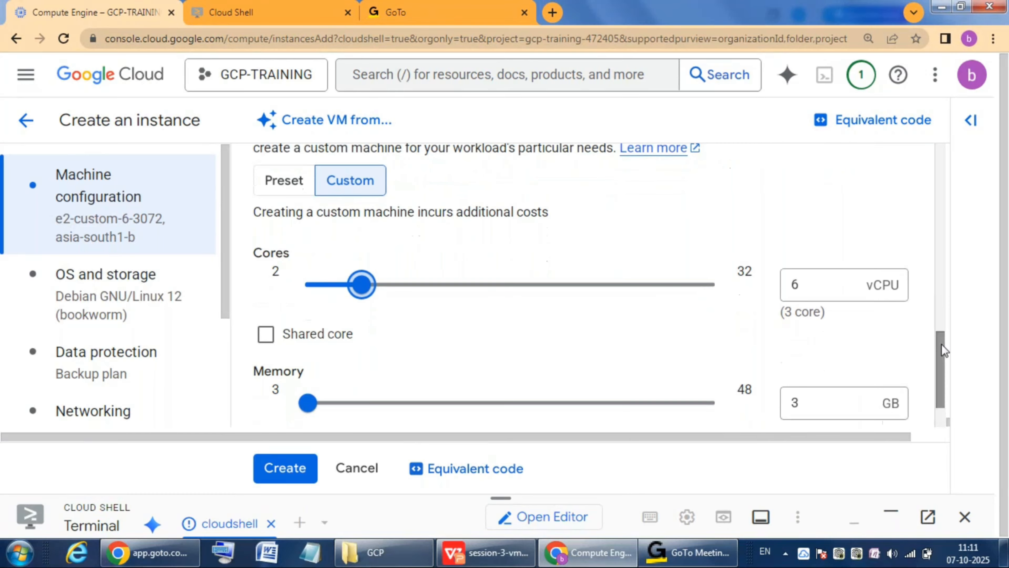
drag(311, 402, 360, 408)
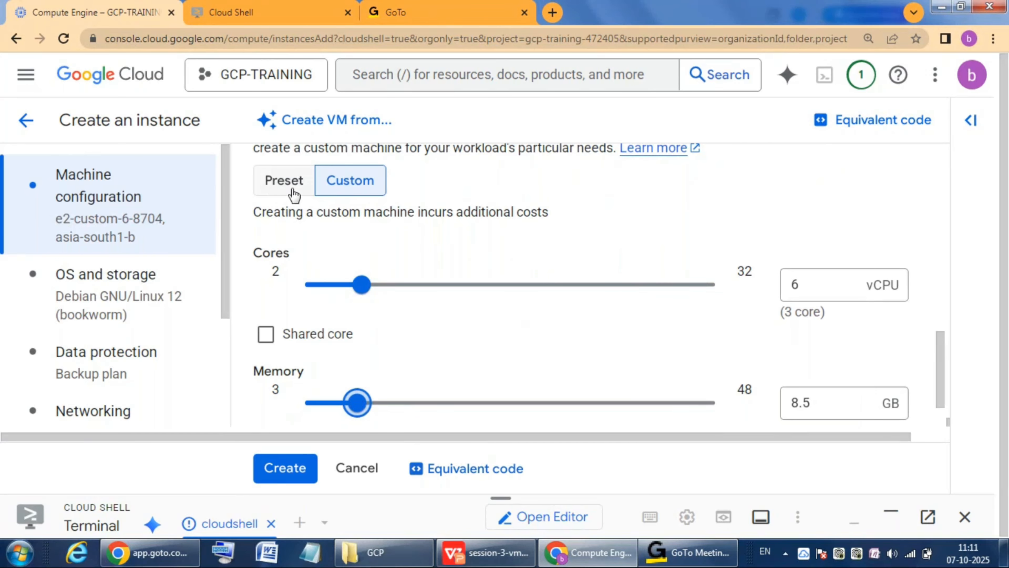
double_click(288, 181)
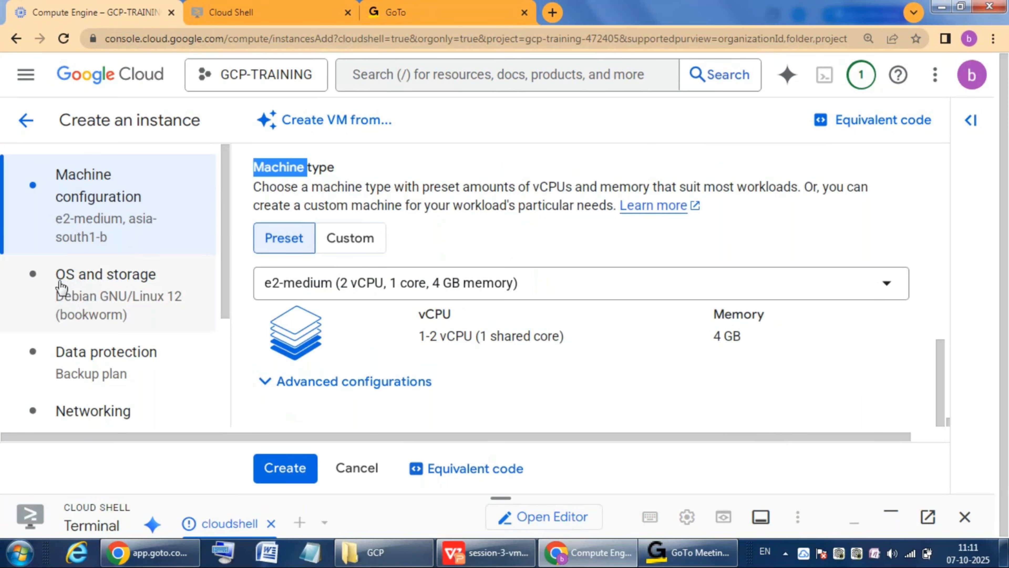
In the OS and storage settings, change the boot disk's image to Ubuntu, version Ubuntu 25.04 Minimal for x86/64
click(97, 284)
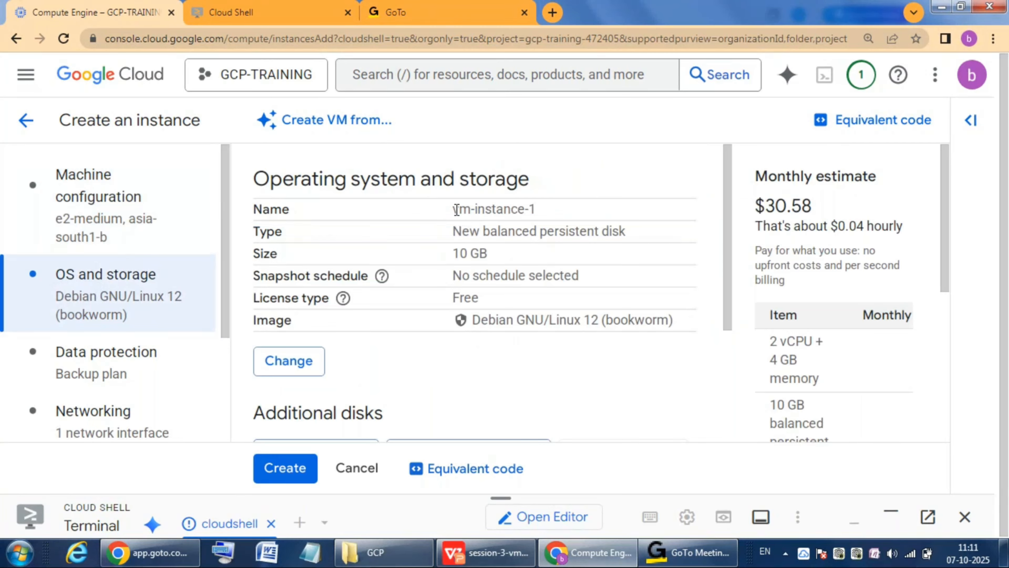
drag(456, 209, 545, 214)
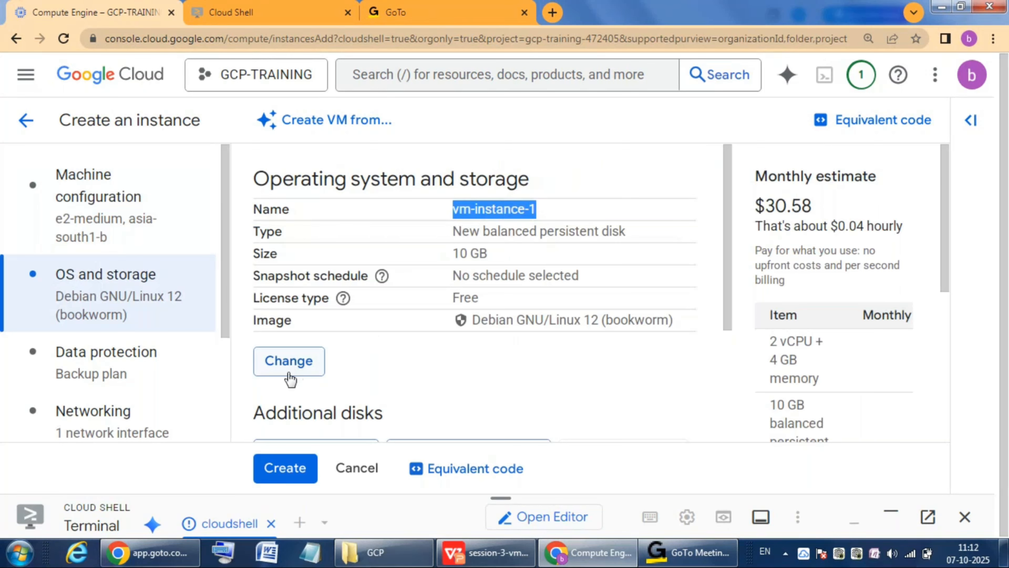
click(306, 366)
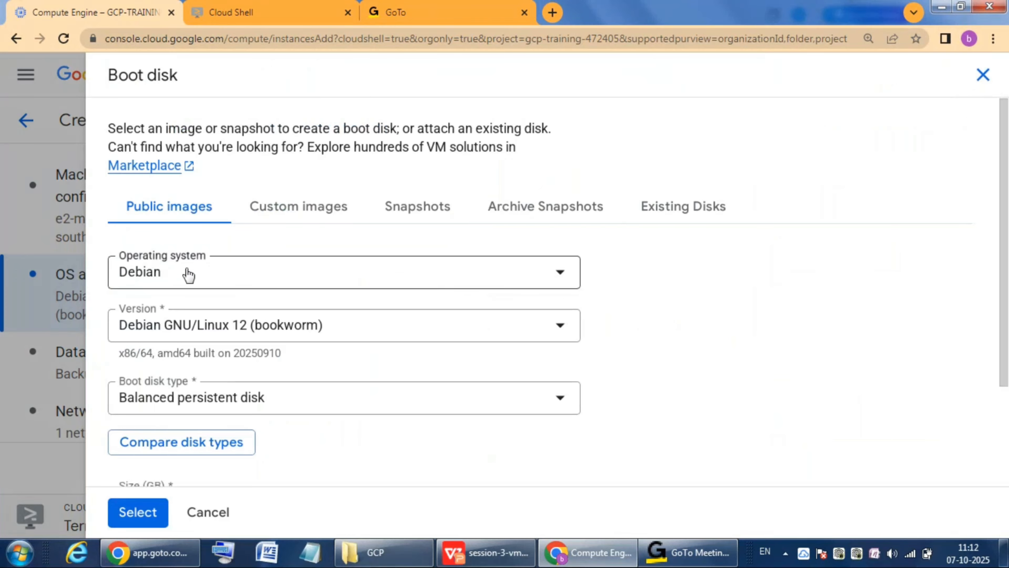
click(566, 273)
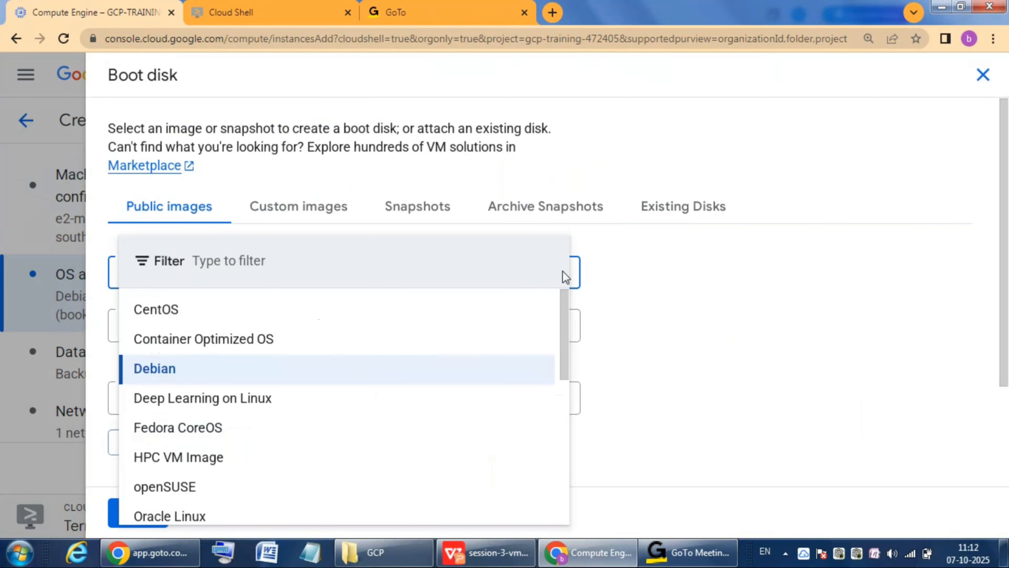
drag(568, 318, 570, 516)
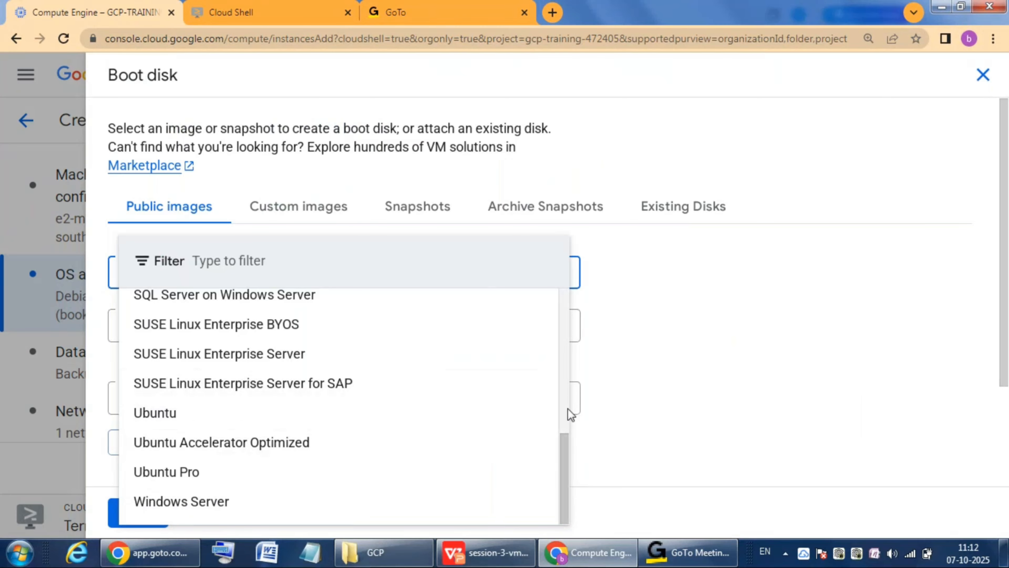
drag(565, 448, 570, 380)
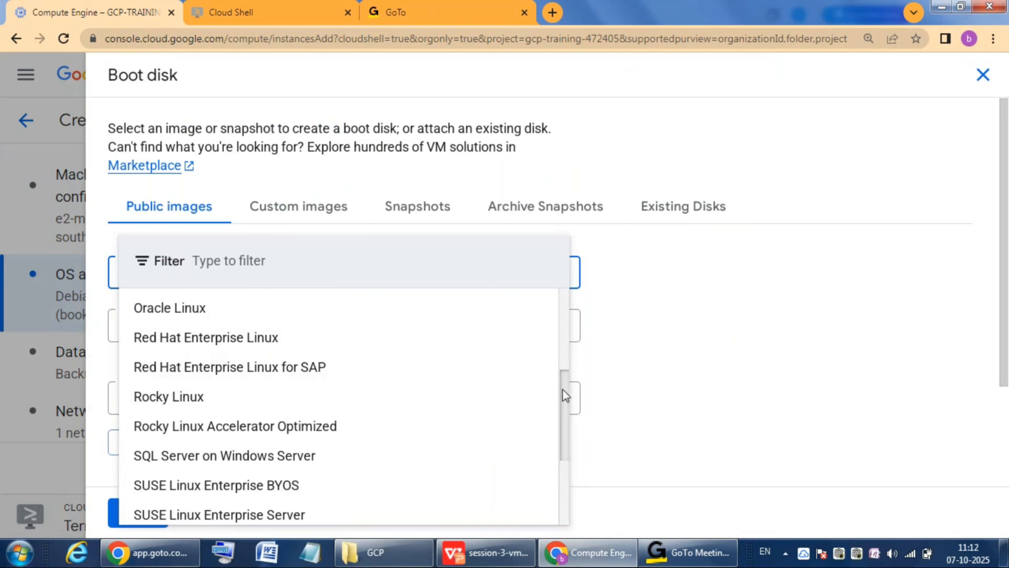
scroll(566, 395, up, 2)
scroll(562, 396, down, 5)
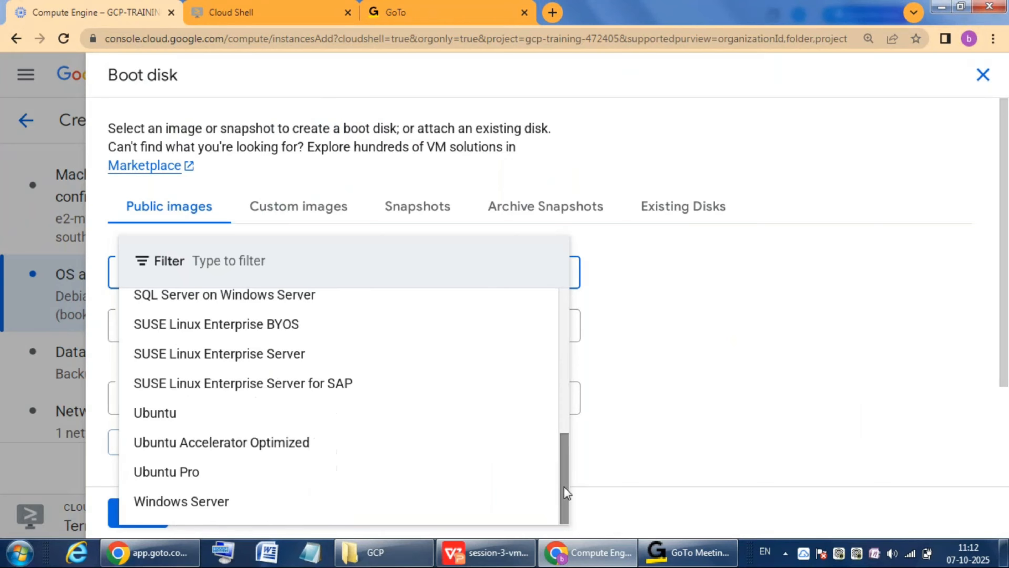
click(169, 413)
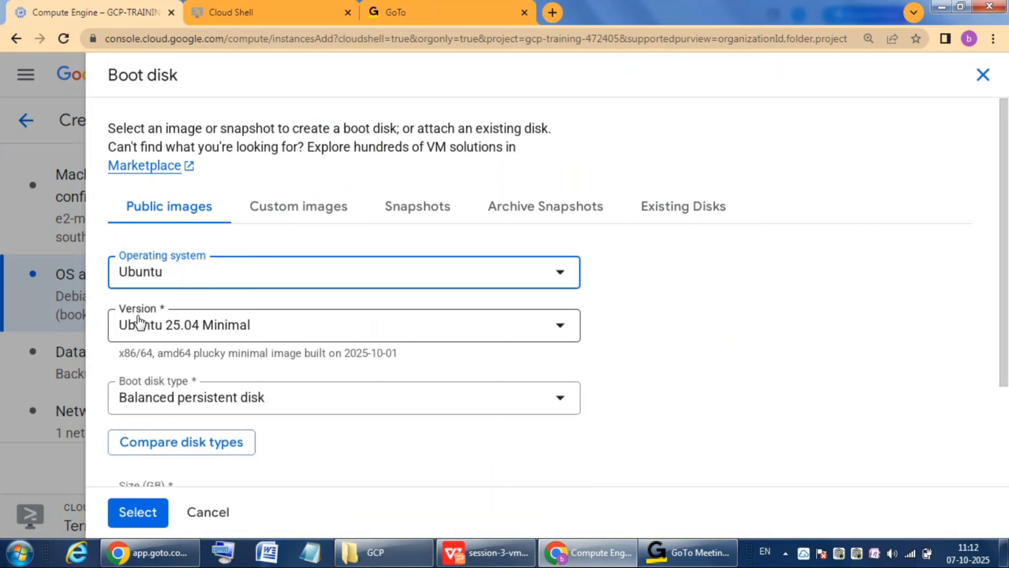
click(558, 330)
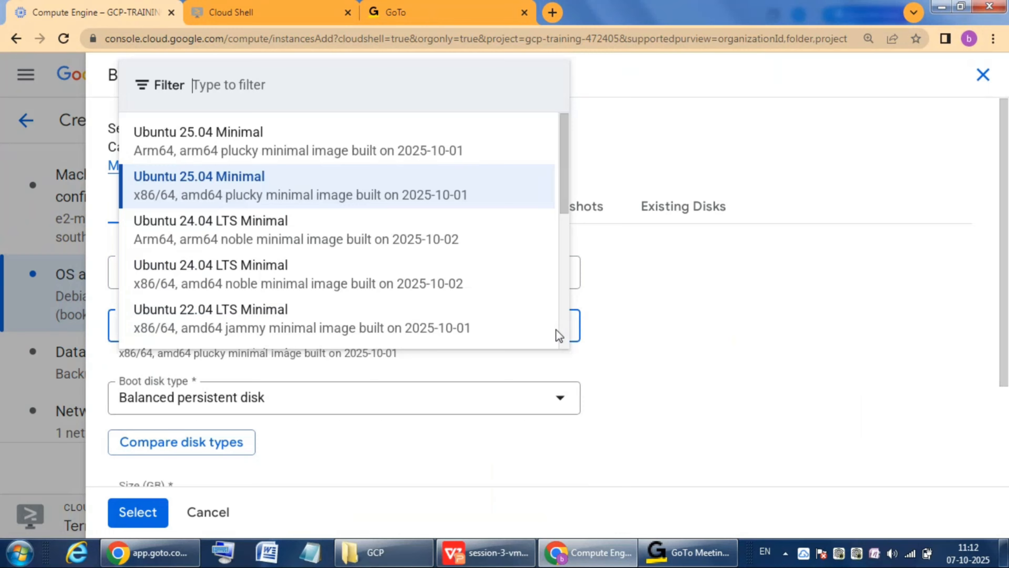
click(232, 191)
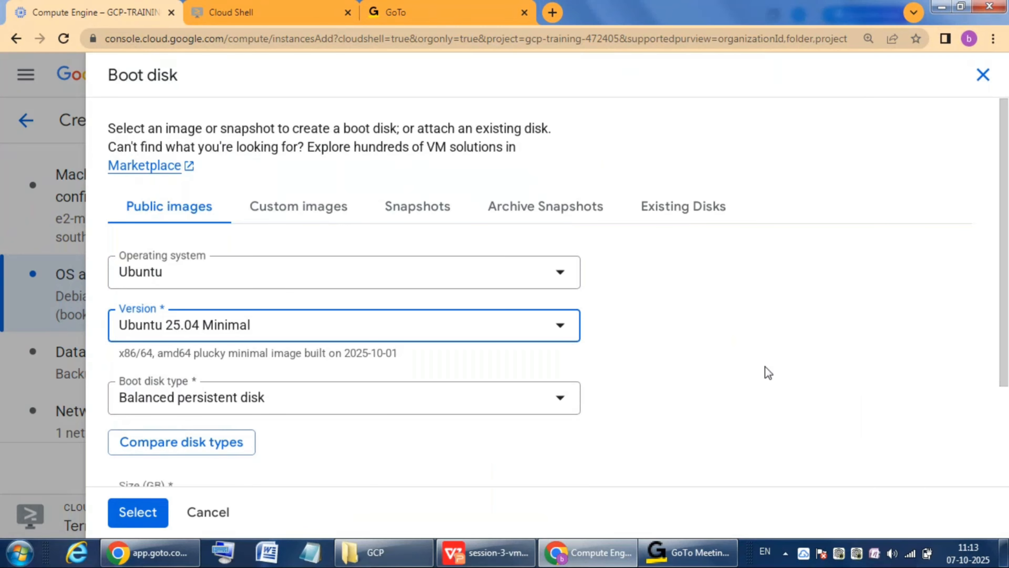
Examine the boot disk's size setting and expand its advanced configuration to review the deletion rule, storage pool and encryption options
drag(1006, 302, 984, 357)
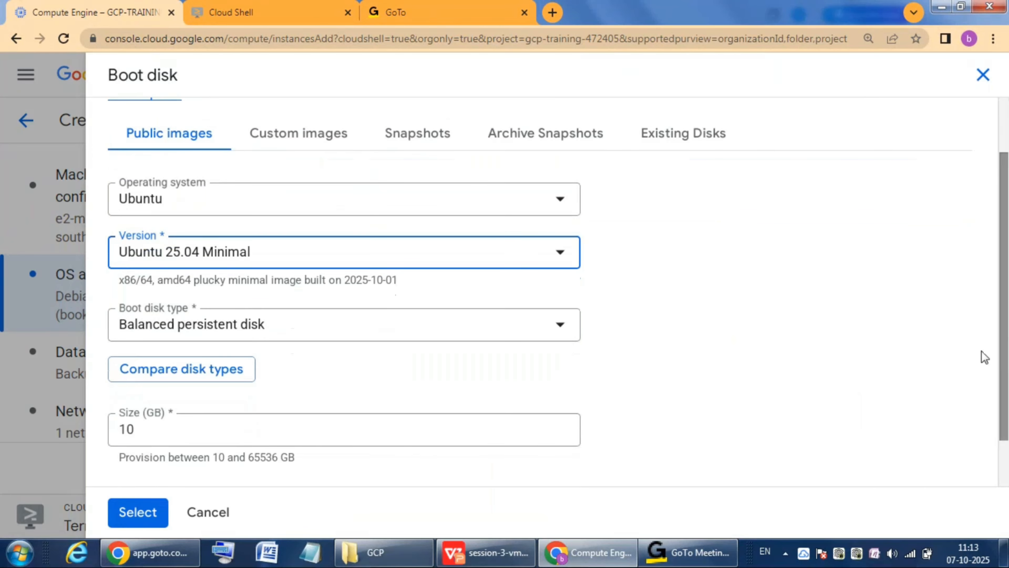
click(151, 429)
drag(145, 431, 121, 435)
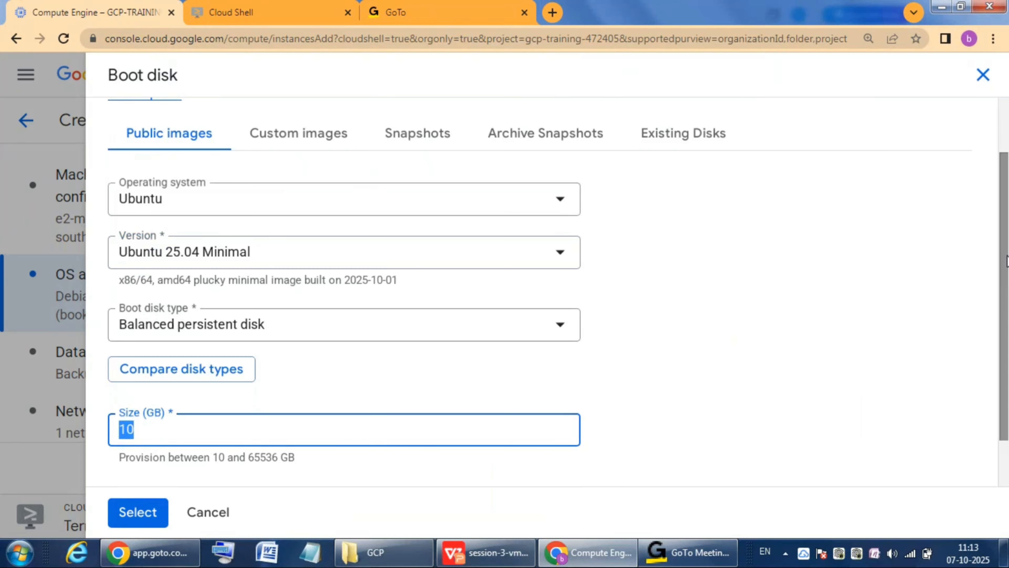
scroll(1007, 260, down, 2)
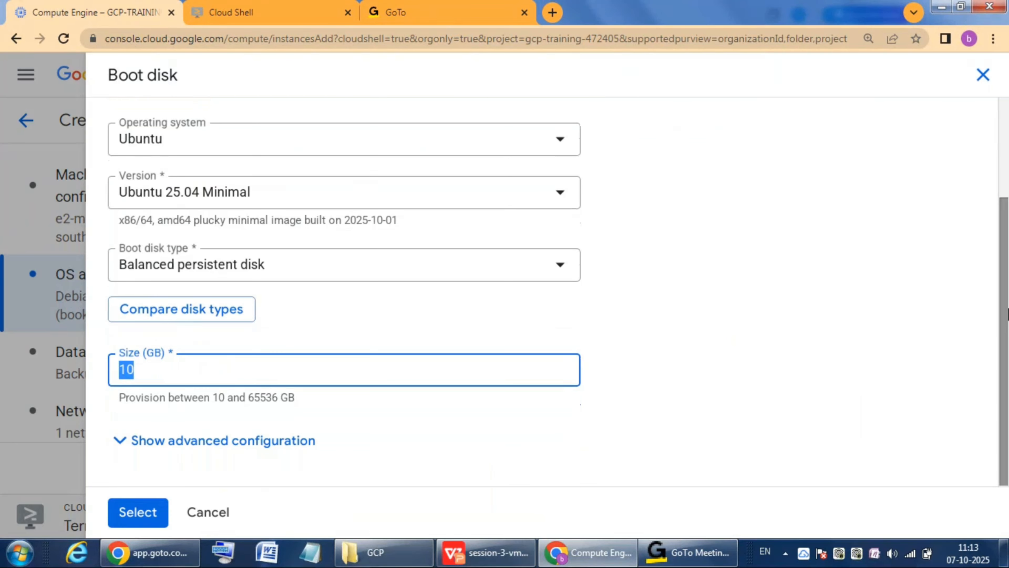
click(118, 441)
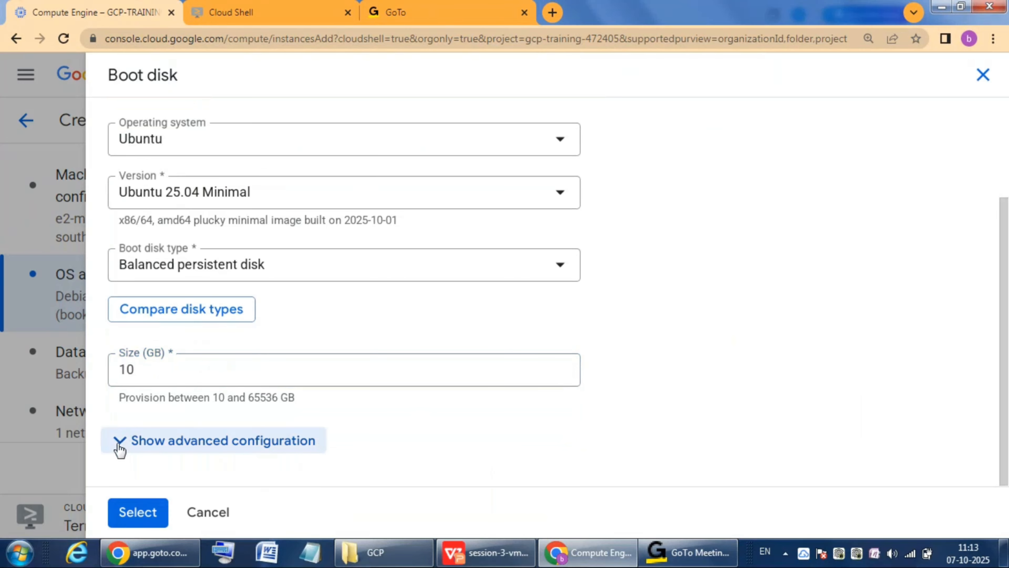
scroll(516, 423, down, 6)
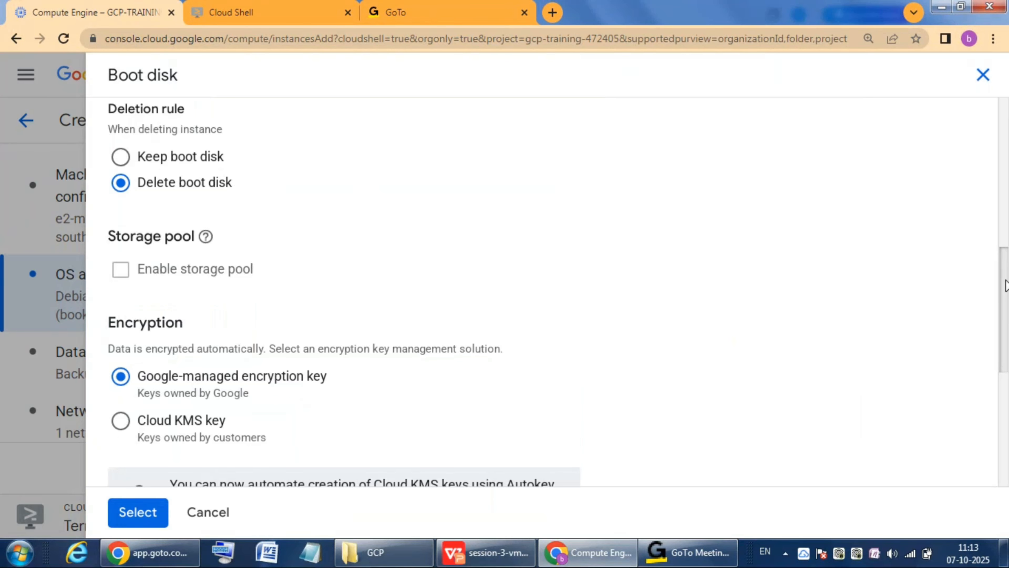
scroll(1005, 285, up, 5)
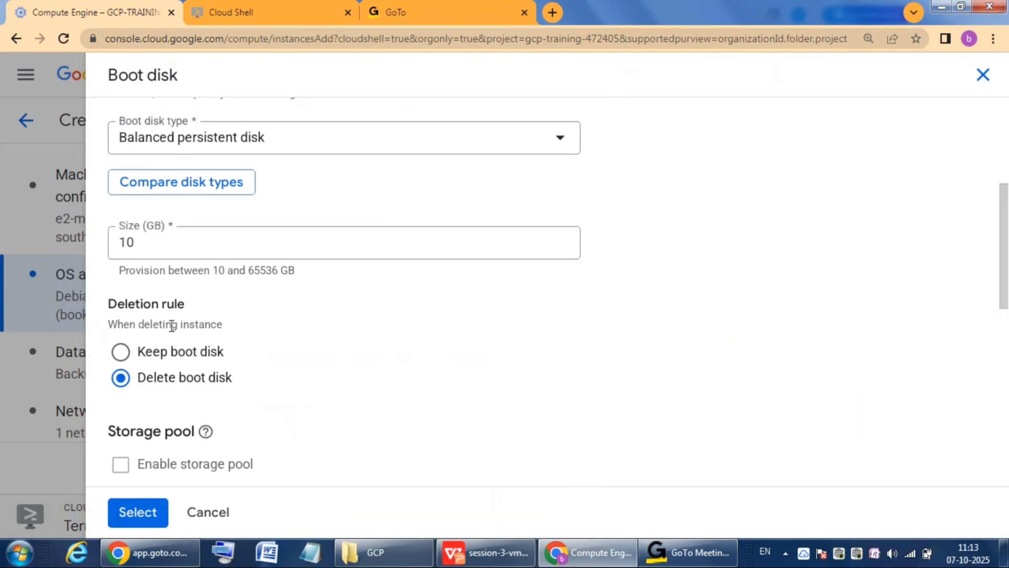
Try the Keep boot disk deletion rule, return it to Delete boot disk and apply the boot disk settings
click(119, 353)
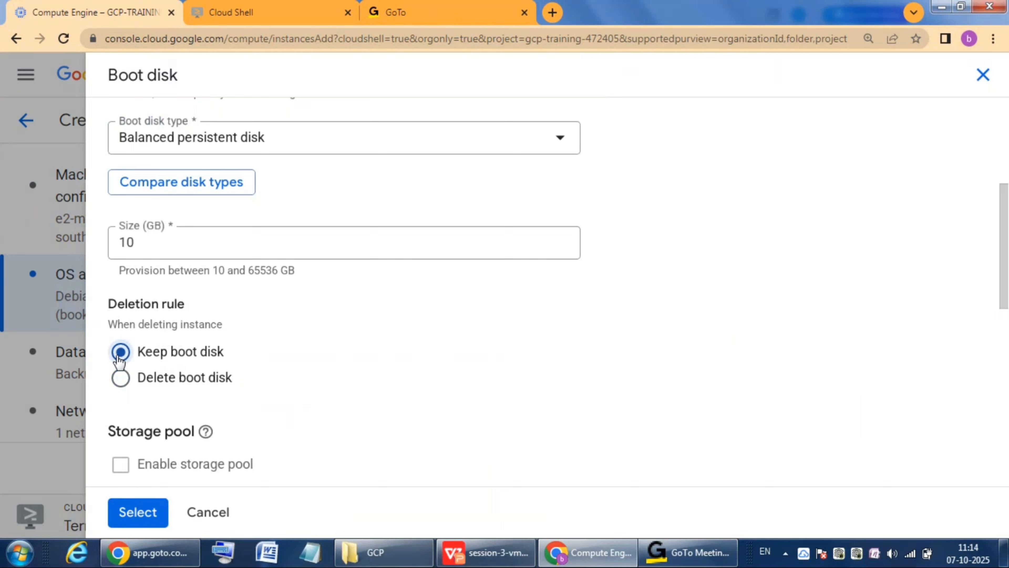
click(121, 380)
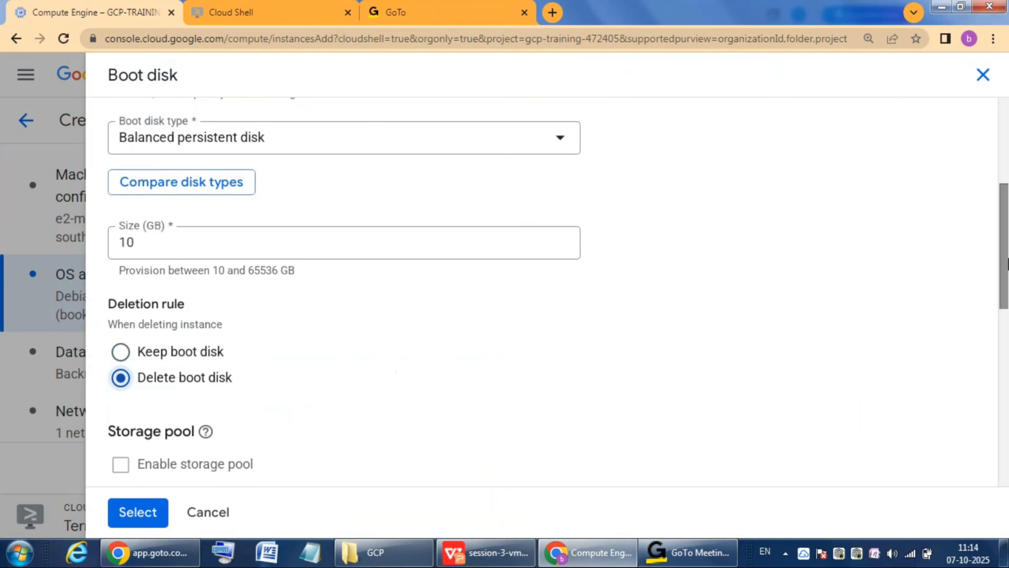
mouse_move(1006, 265)
mouse_down()
mouse_move(1007, 218)
mouse_move(1007, 250)
mouse_up()
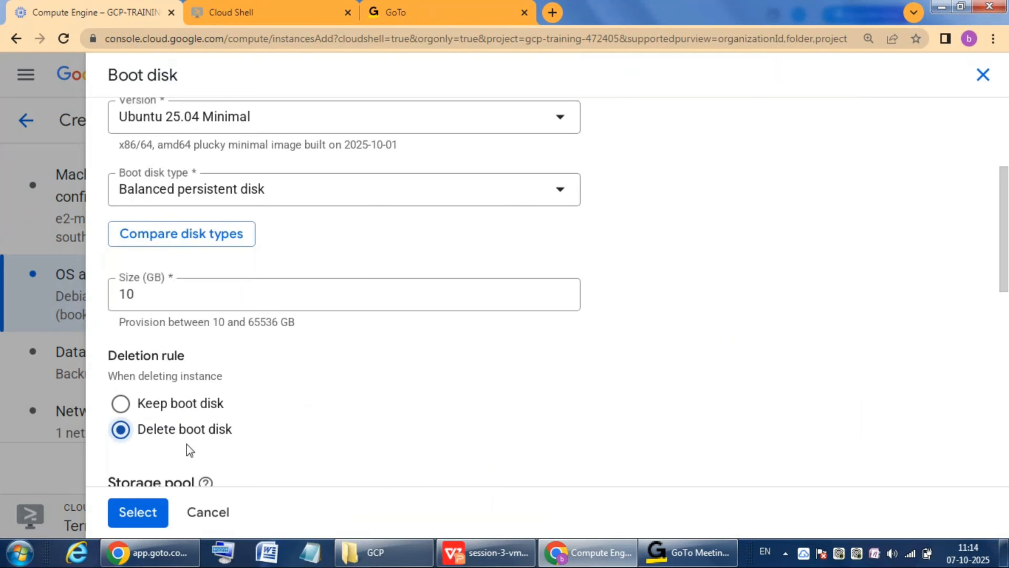
click(143, 513)
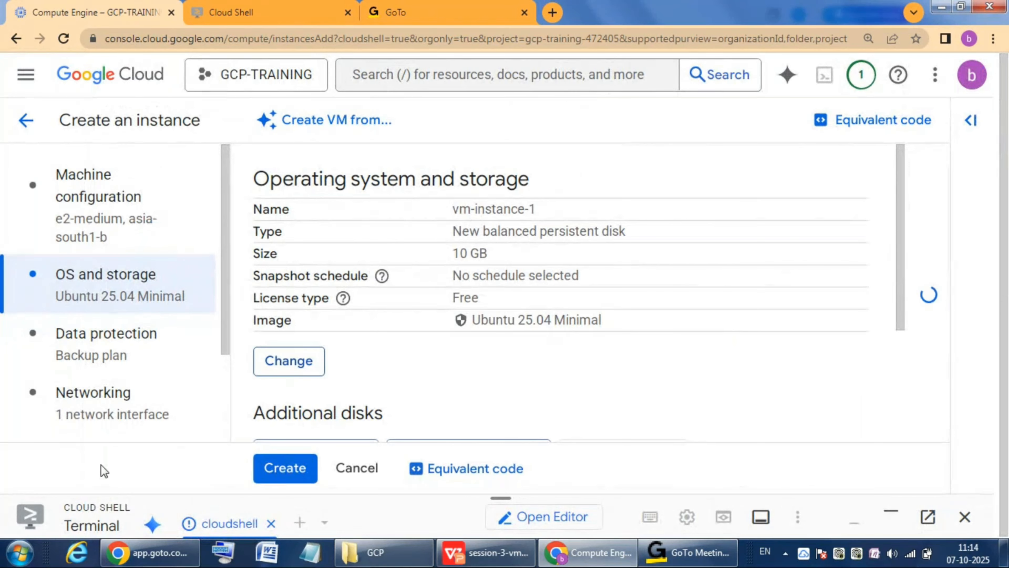
Review the Data protection options for the instance, including the backup plan, snapshot schedules and no backups
click(120, 352)
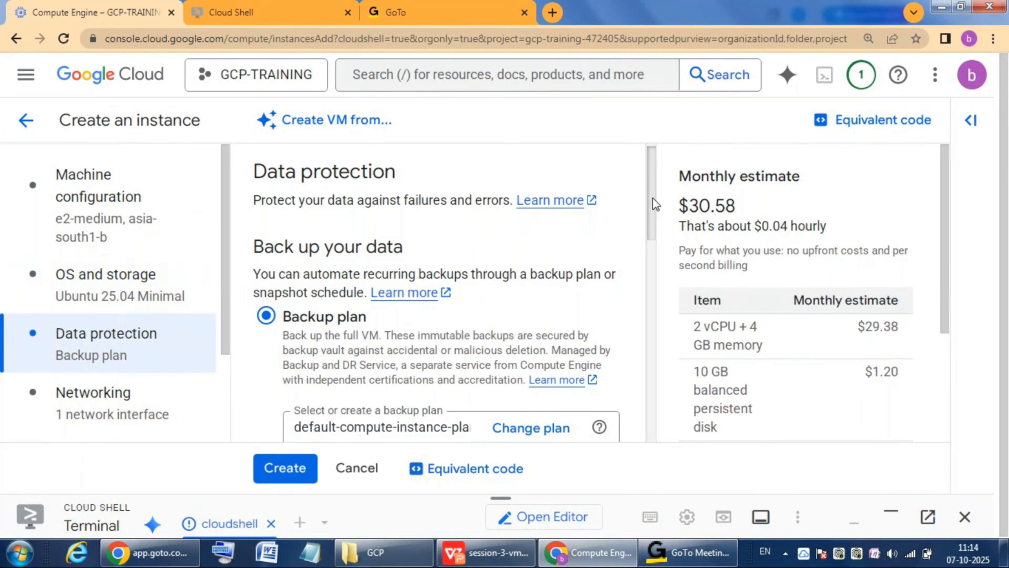
drag(654, 201, 654, 214)
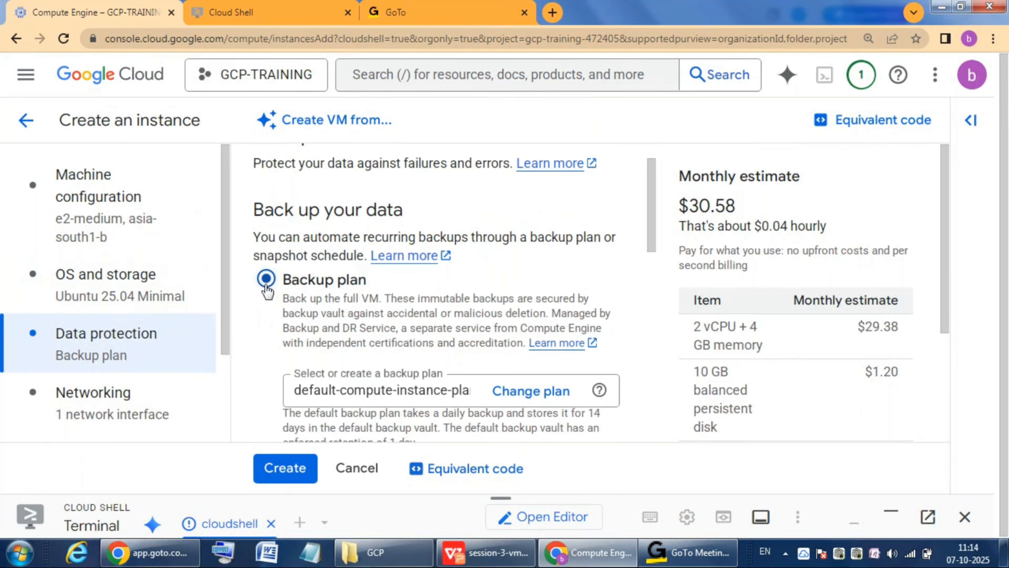
double_click(344, 302)
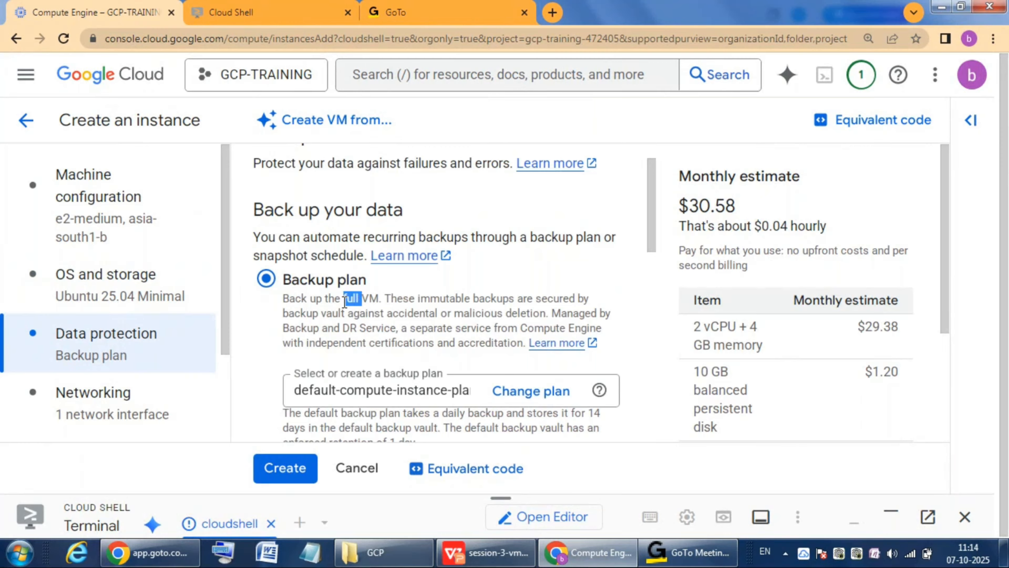
drag(375, 281, 285, 293)
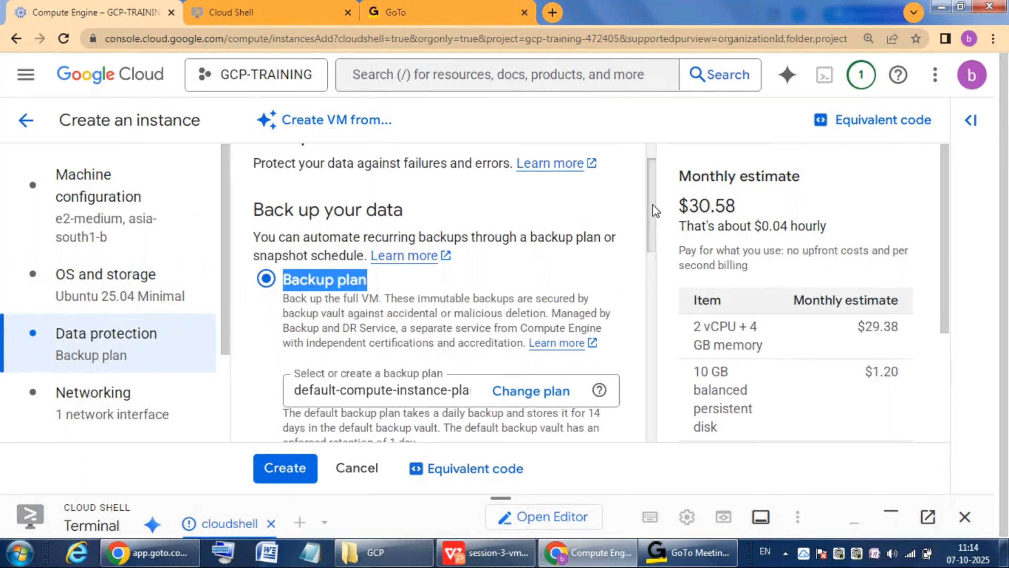
drag(653, 205, 658, 277)
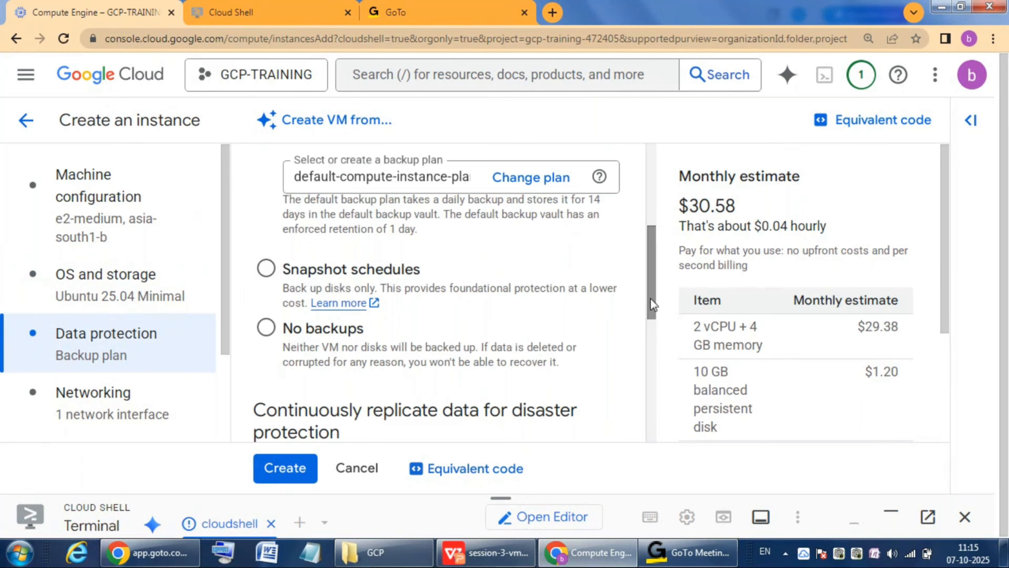
drag(650, 299, 654, 245)
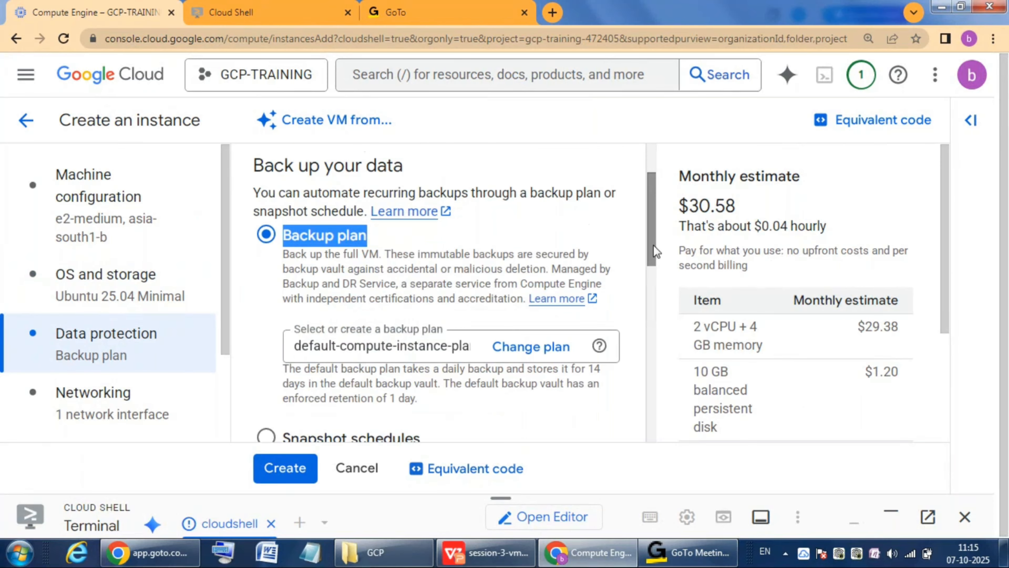
click(409, 236)
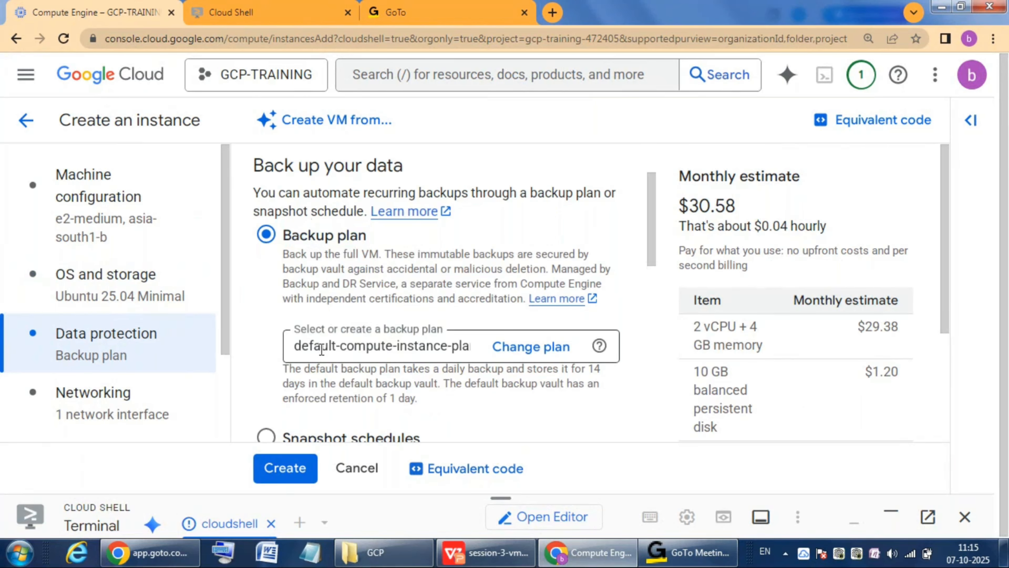
Allow HTTP and HTTPS traffic in the firewall rules of the instance's Networking settings
drag(227, 323, 228, 349)
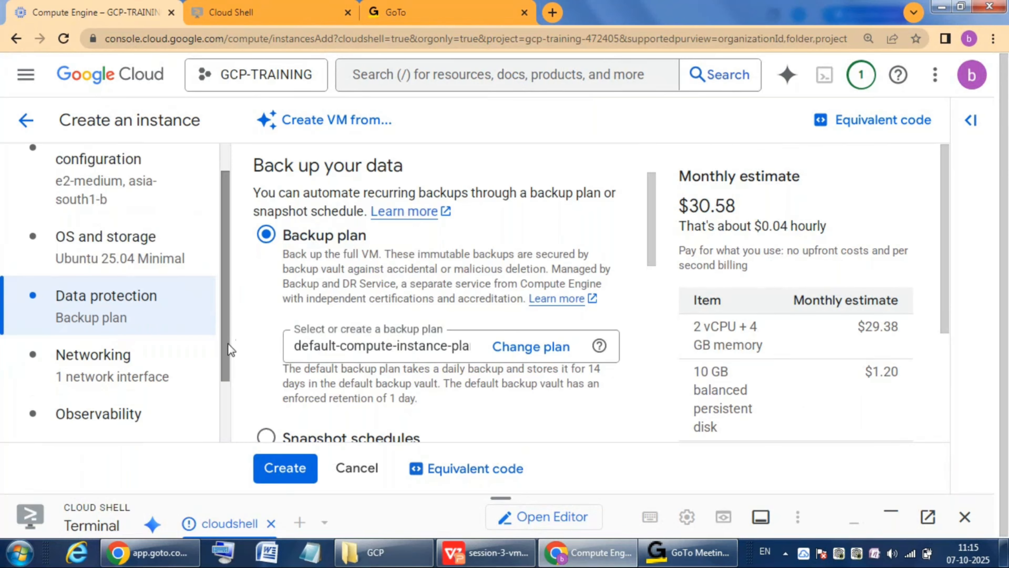
click(100, 367)
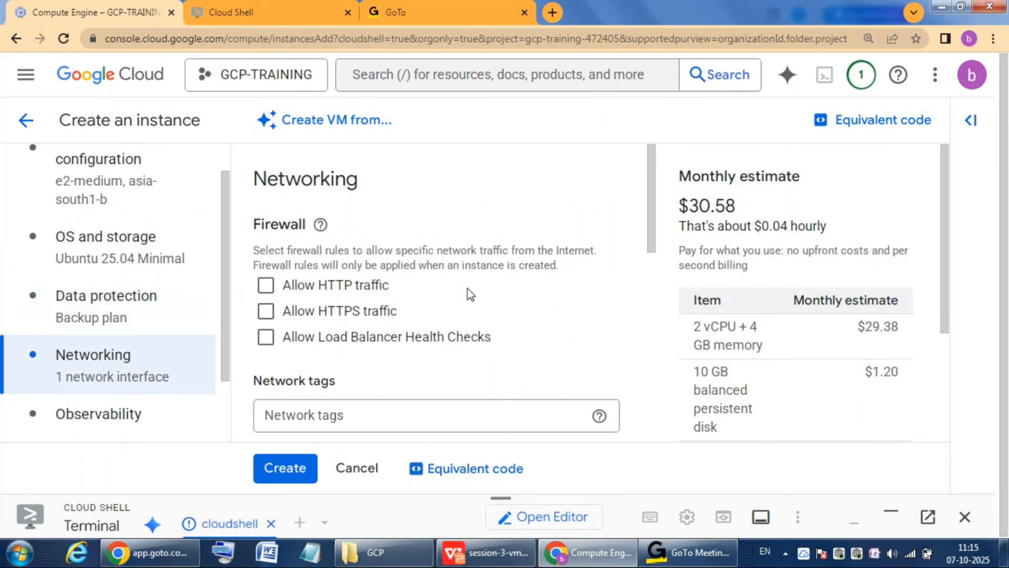
click(265, 286)
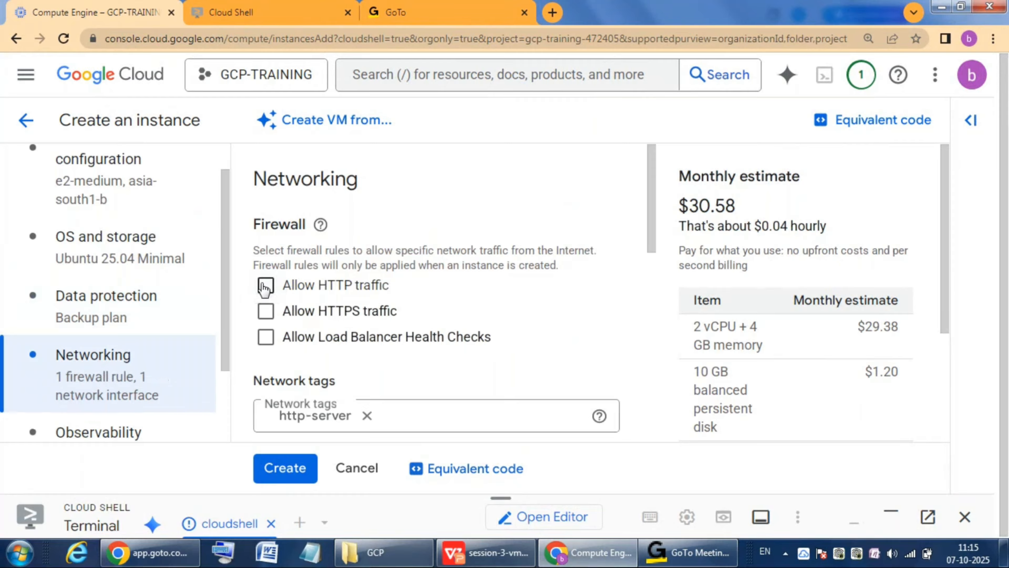
click(267, 312)
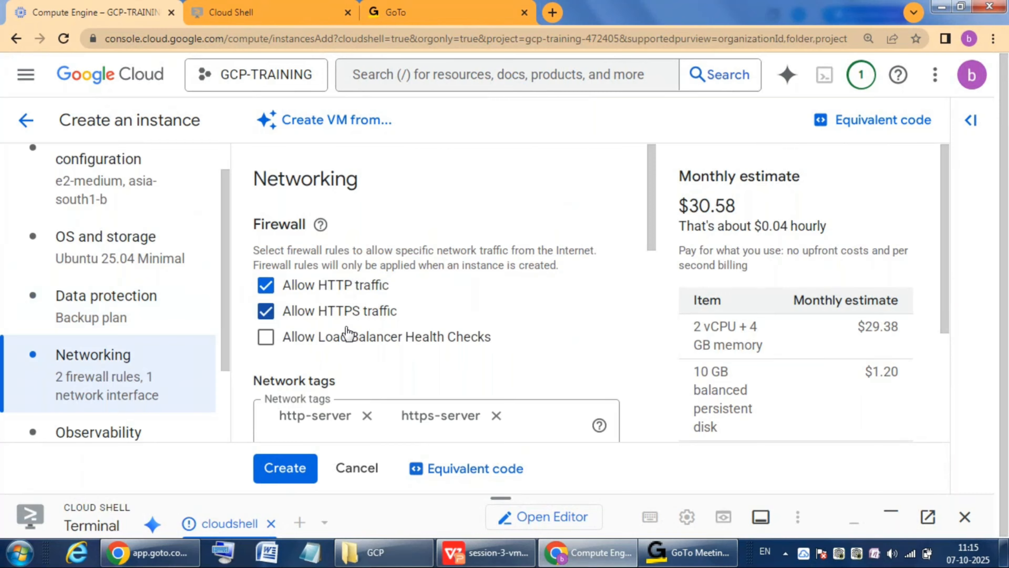
double_click(276, 226)
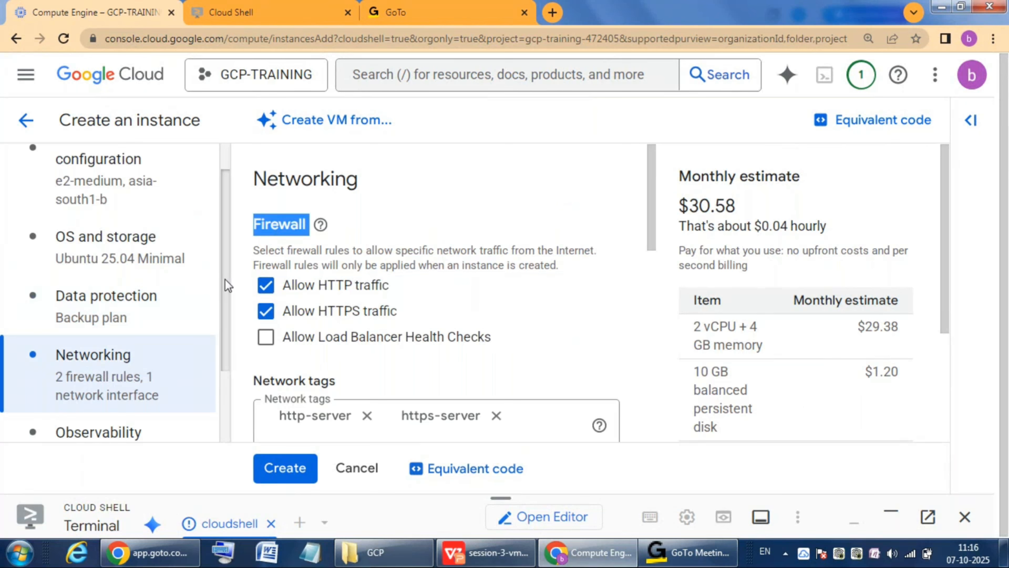
Review the Ops Agent option in the Observability settings and enable the display device
drag(227, 285, 232, 372)
click(128, 340)
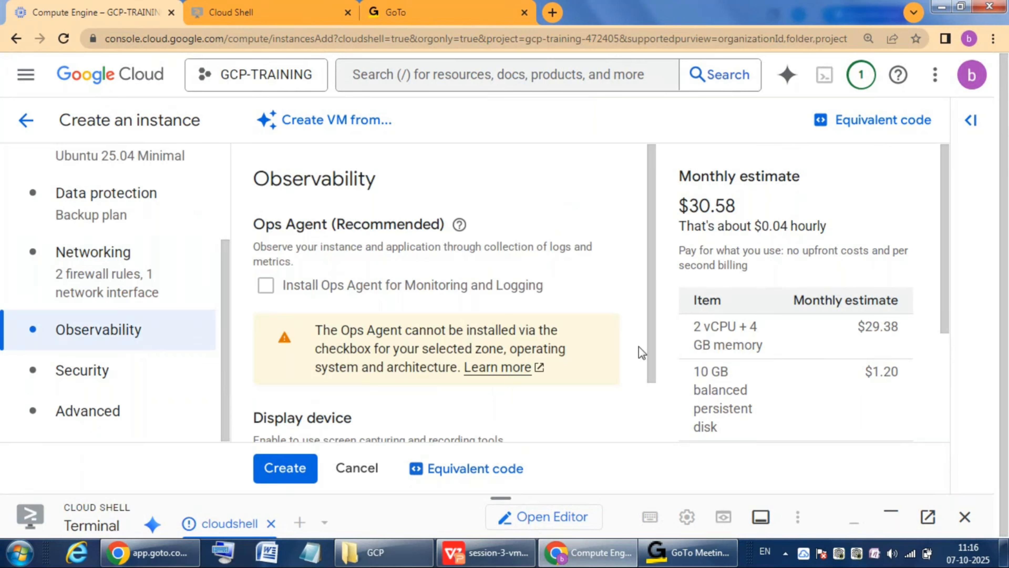
drag(651, 234, 654, 306)
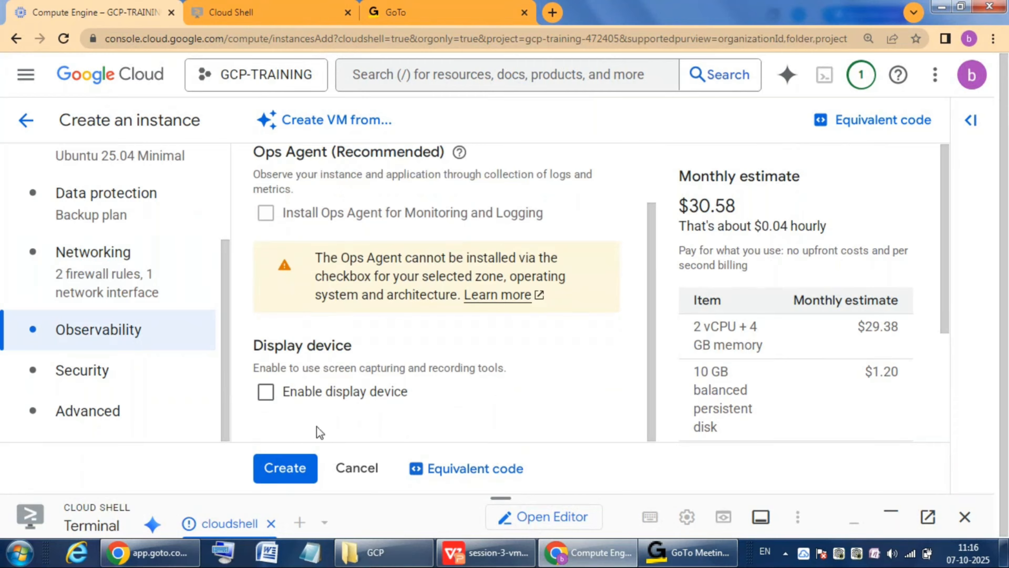
click(267, 398)
Review the instance's Security settings, including the service account, access scopes, Confidential VM service and Shielded VM options
click(94, 377)
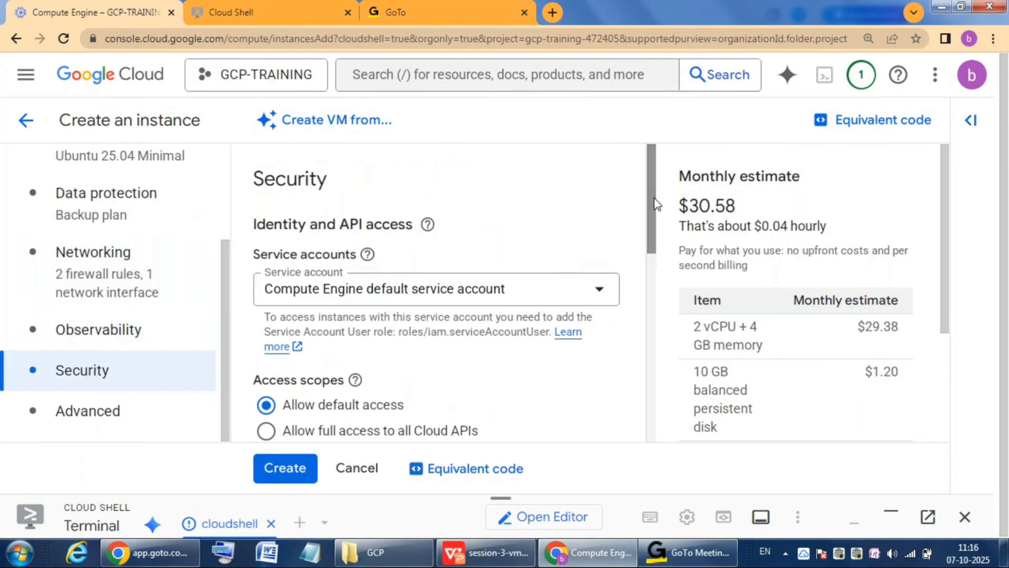
drag(654, 198, 654, 209)
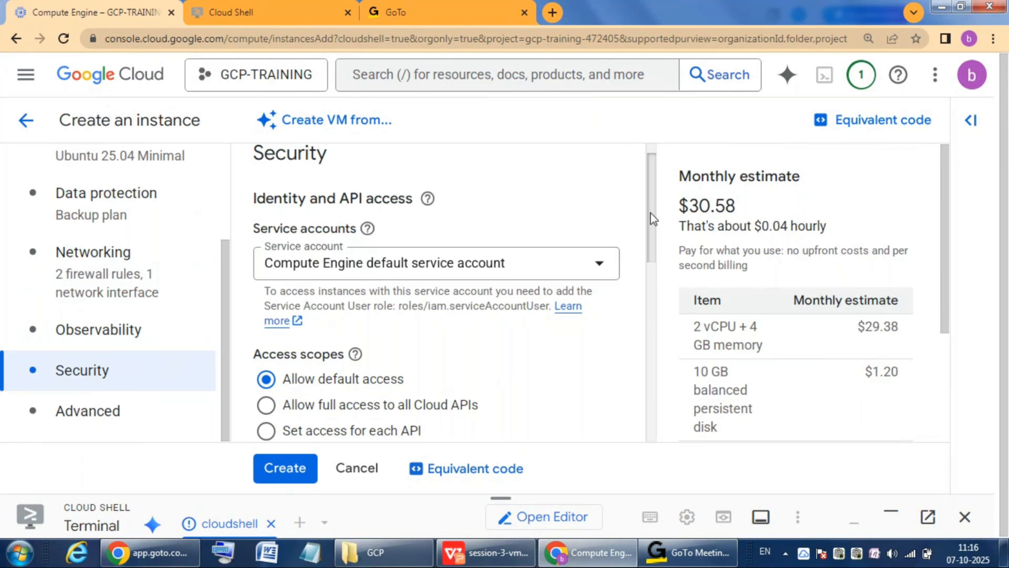
drag(652, 218, 654, 275)
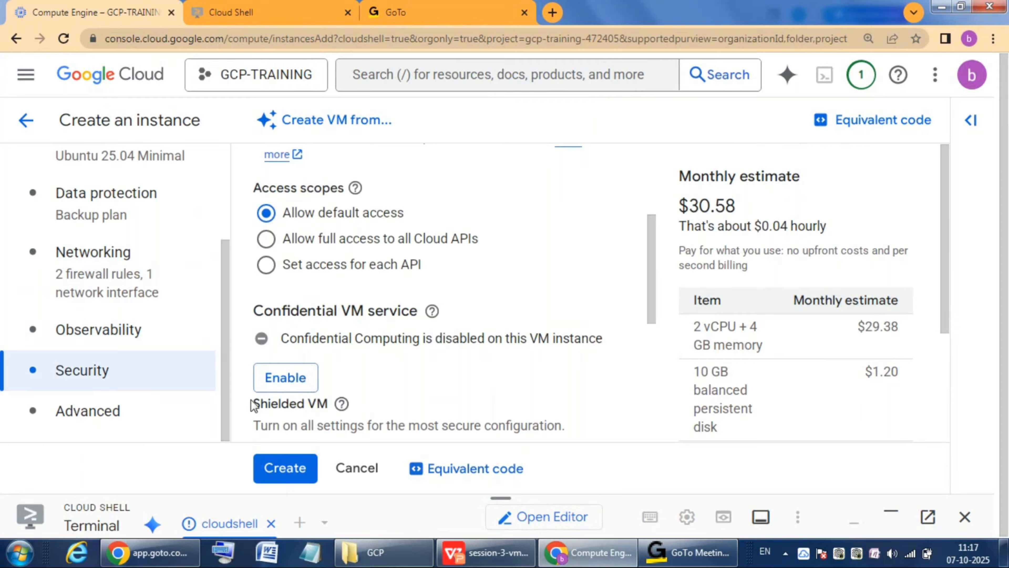
Try the deletion protection option in the Advanced settings, leave it disabled and create the instance
click(106, 424)
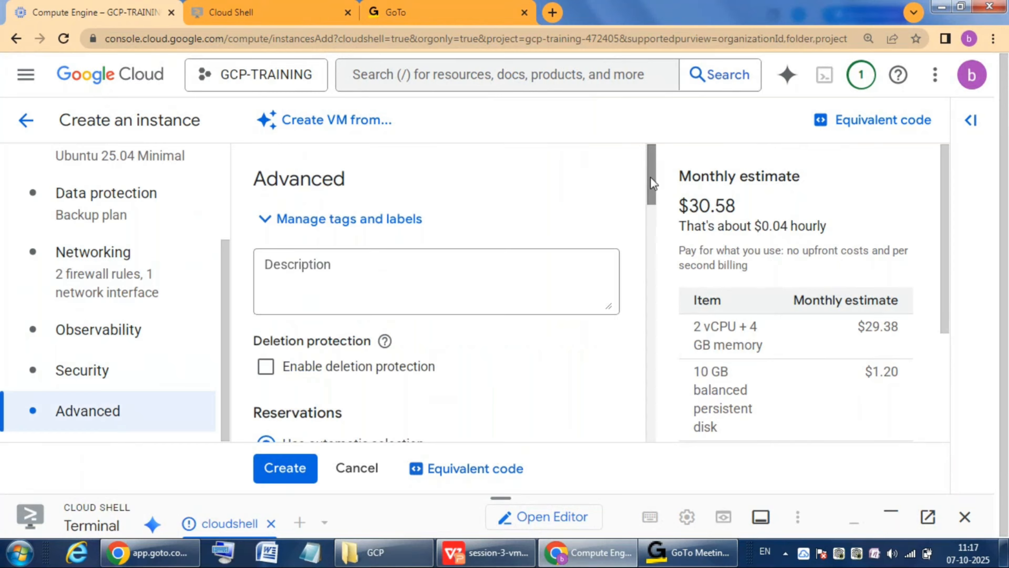
scroll(651, 189, down, 1)
scroll(651, 189, down, 3)
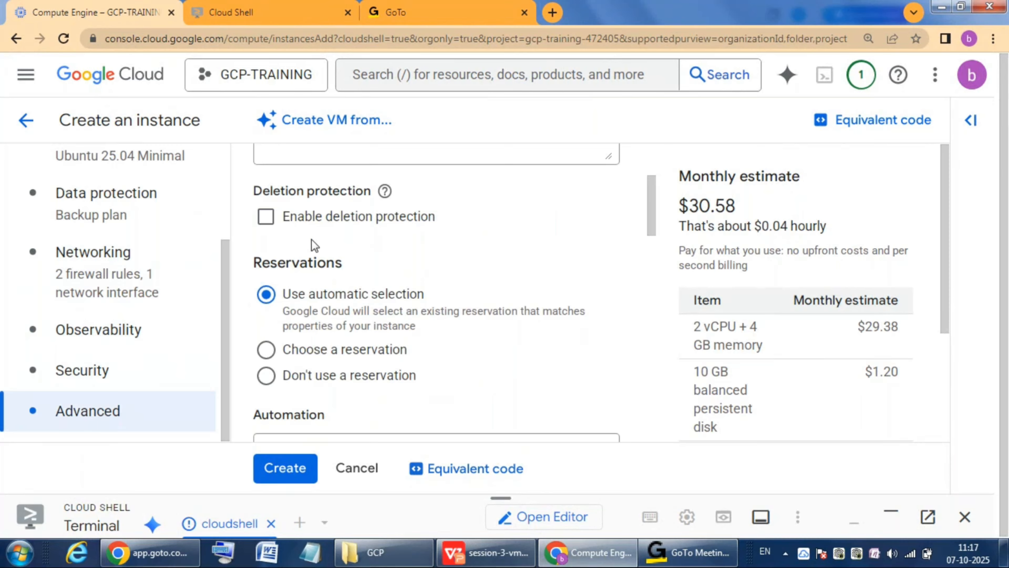
click(266, 222)
click(266, 222)
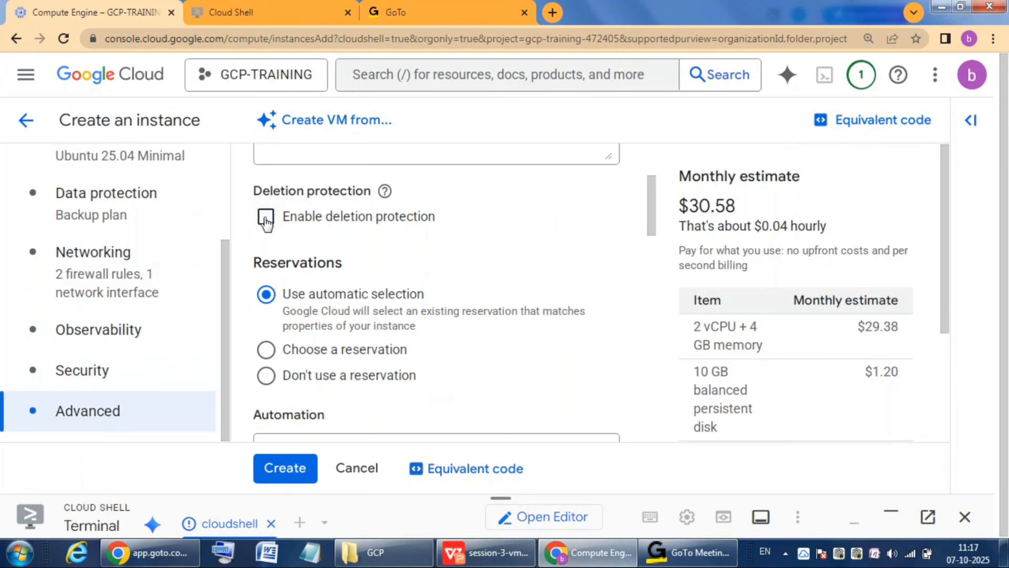
click(300, 472)
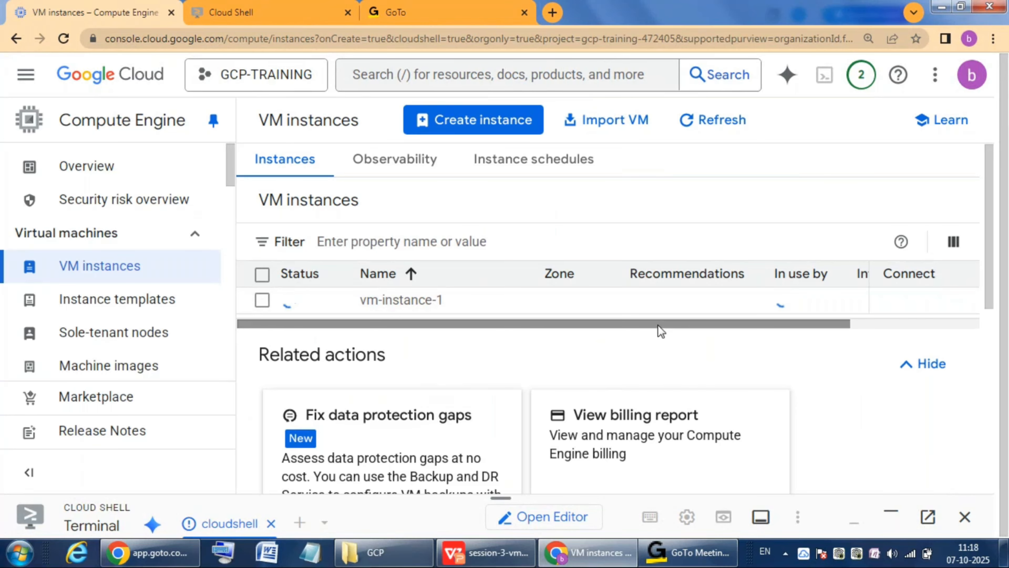
Inspect the status, name and zone of vm-instance-1 in the VM instances list
drag(669, 326, 659, 360)
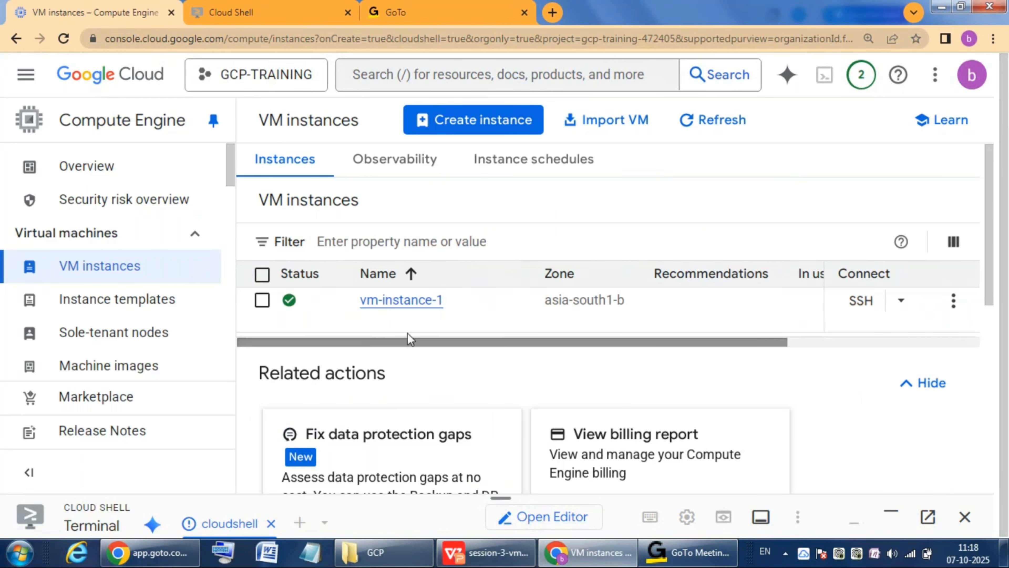
mouse_move(310, 325)
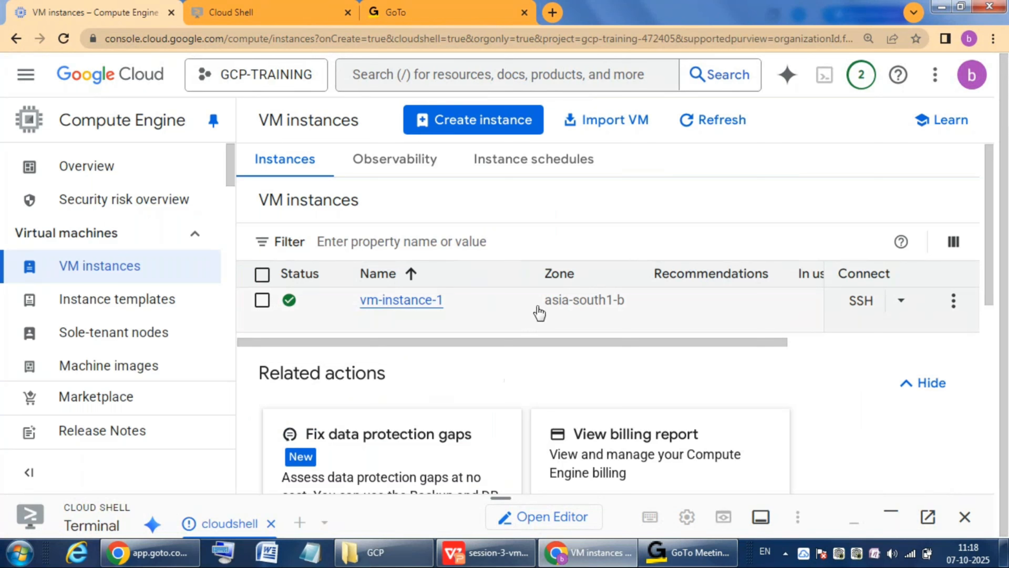
drag(541, 307, 626, 314)
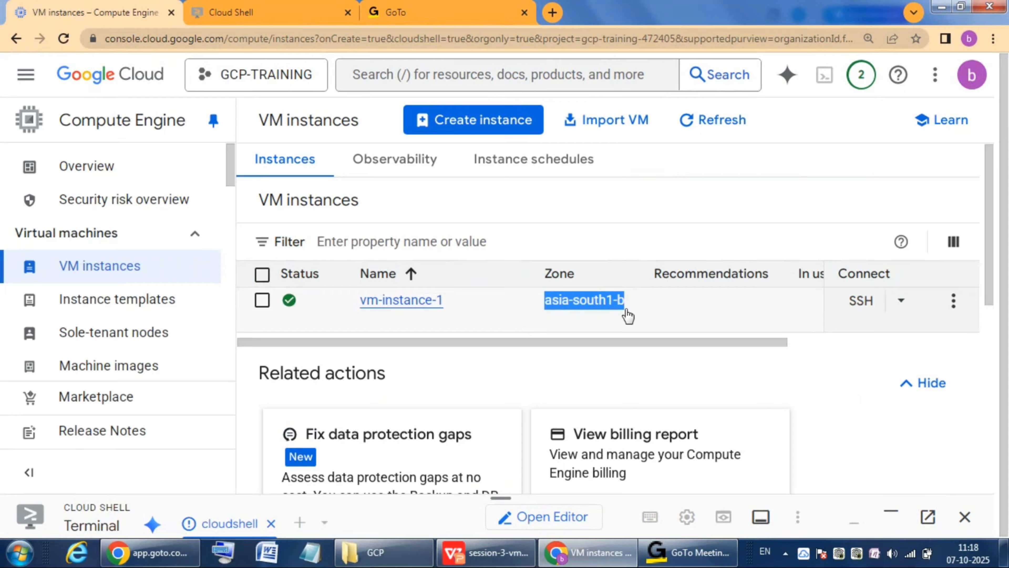
Copy the internal IP of vm-instance-1, run ping 10.160.0.2 in Cloud Shell and interrupt the command
drag(653, 340, 850, 362)
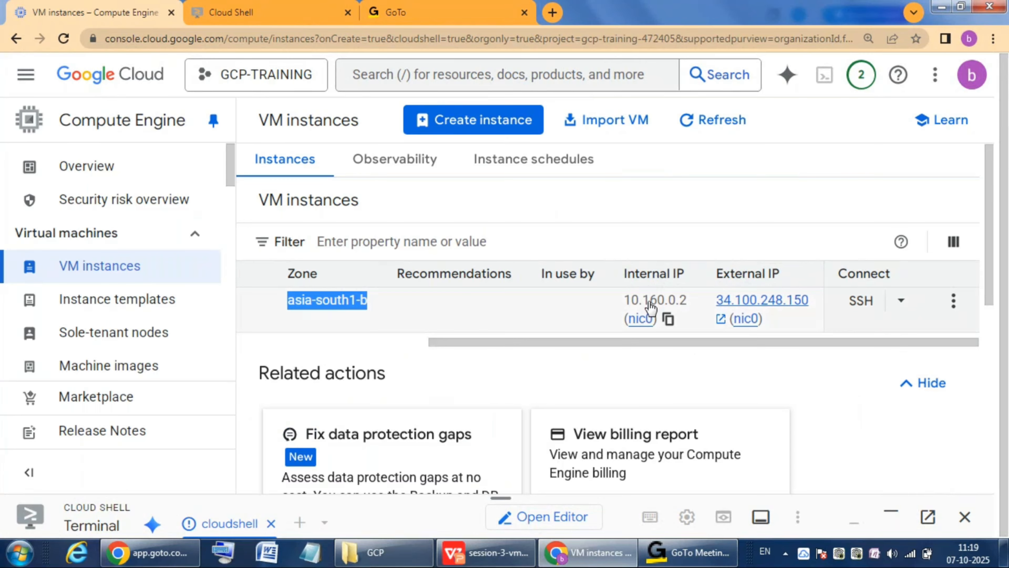
click(667, 319)
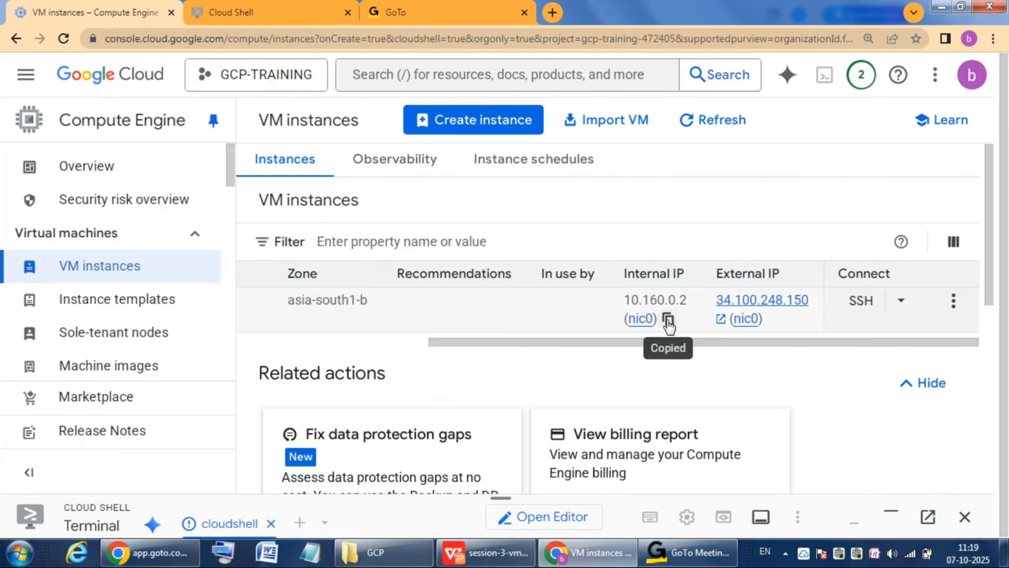
click(277, 17)
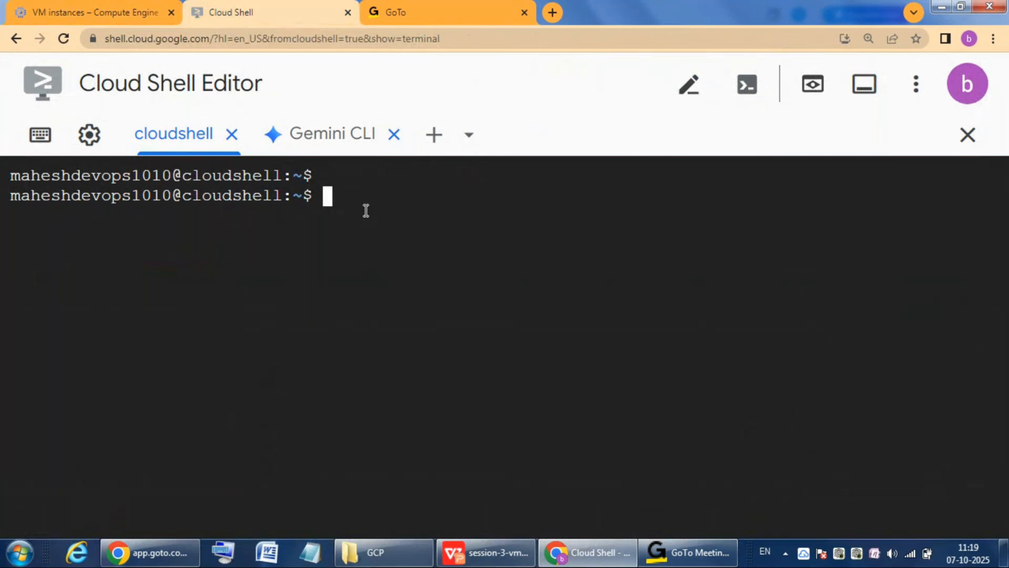
text(ping)
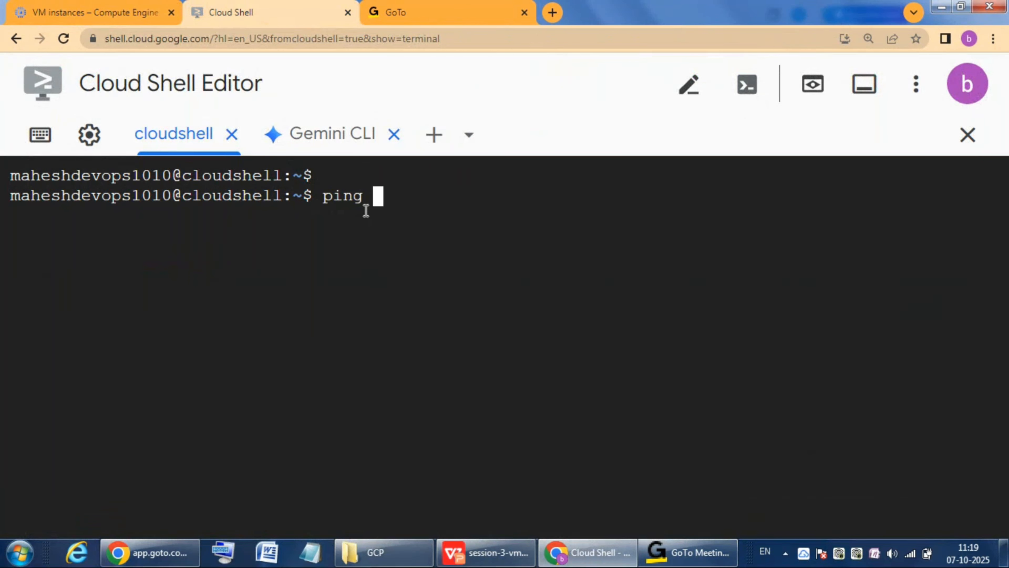
key(ctrl+v)
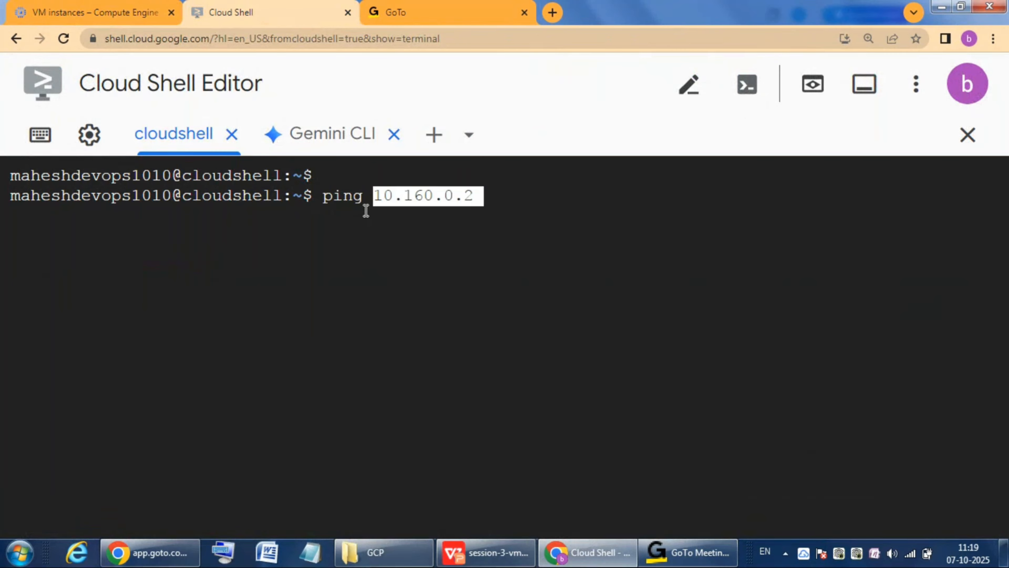
key(Return)
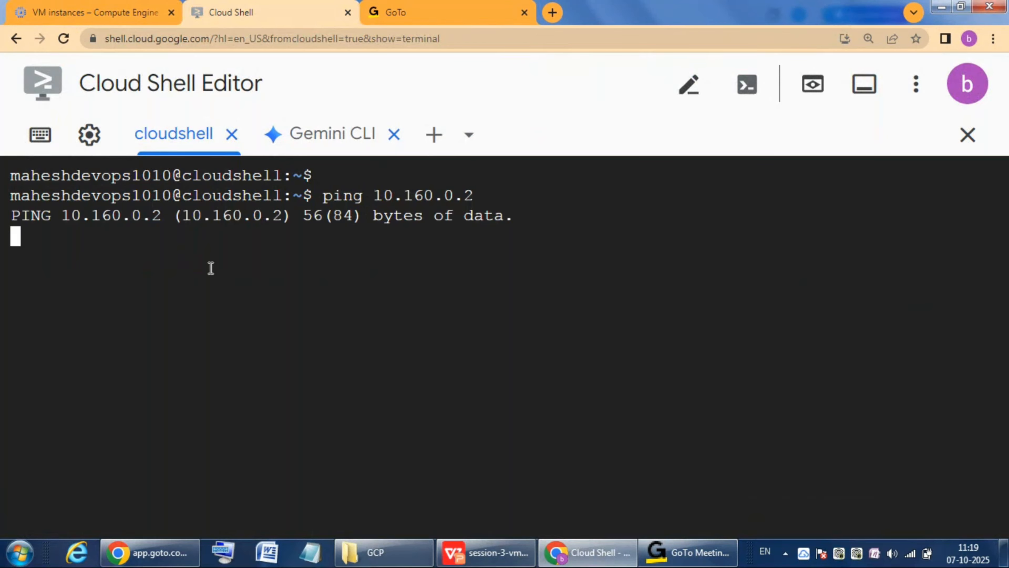
key(ctrl+c)
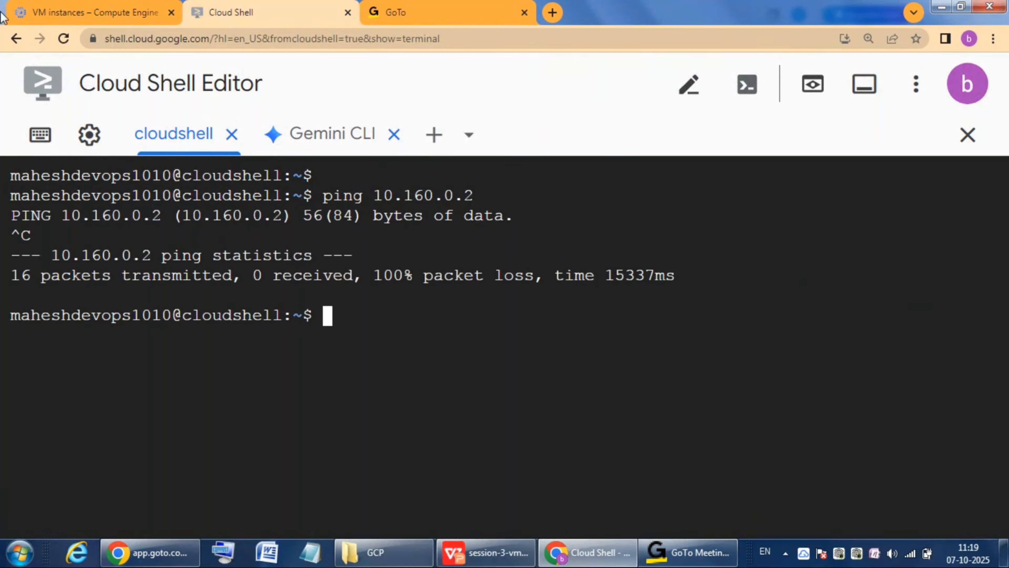
Copy the external IP of vm-instance-1, run ping 34.100.248.150 in Cloud Shell and interrupt the command
click(95, 10)
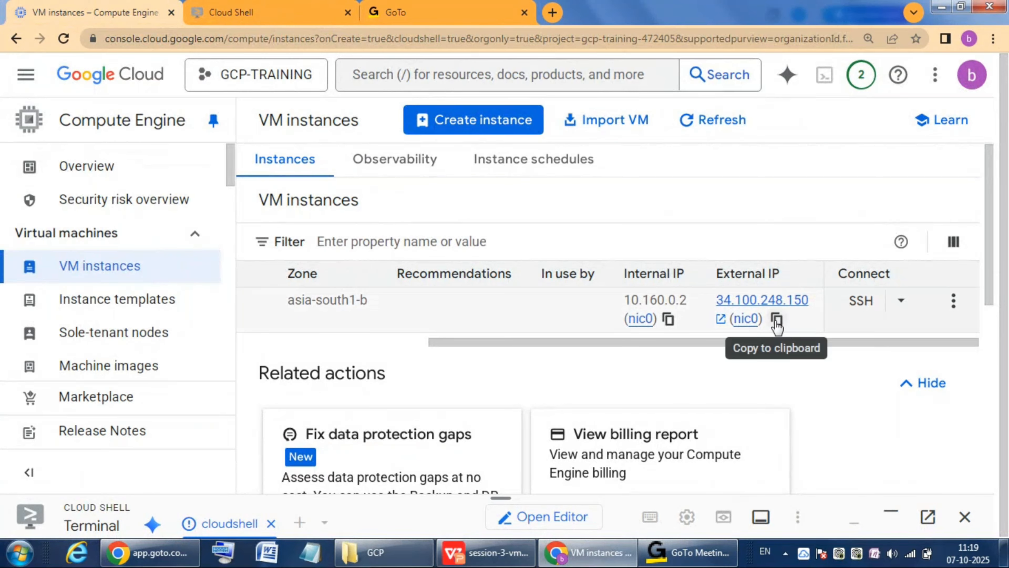
click(777, 320)
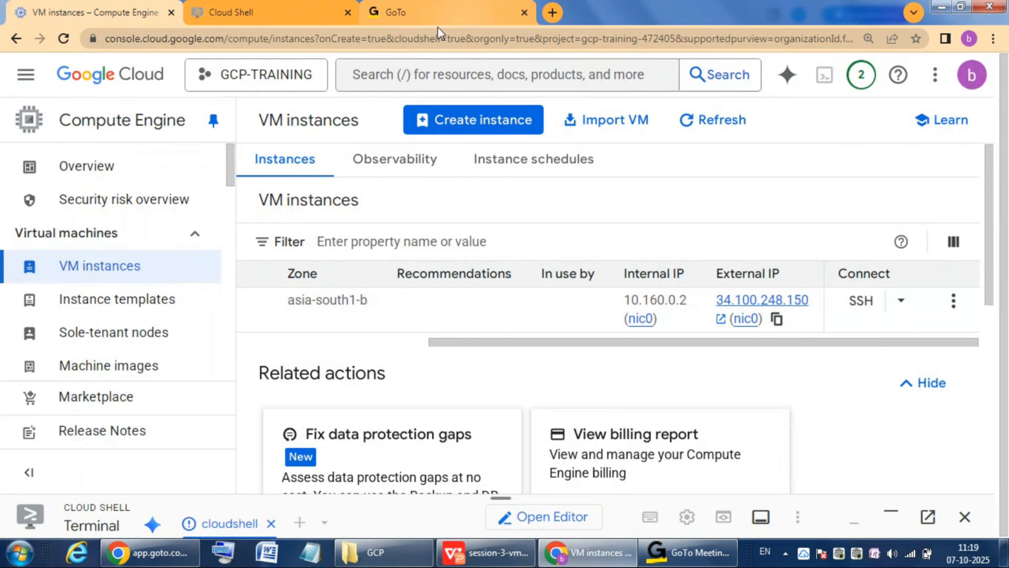
click(280, 12)
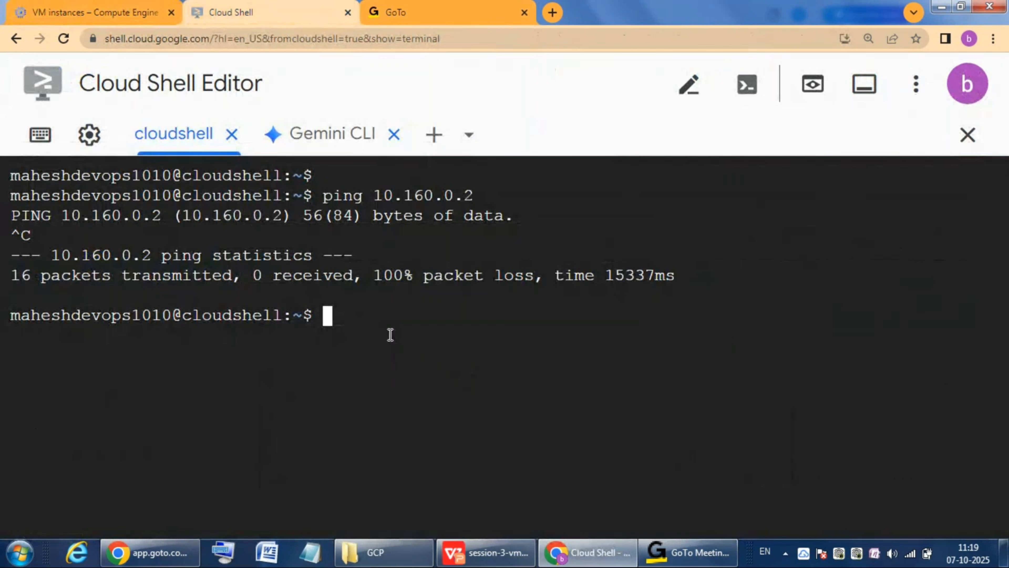
text(ping)
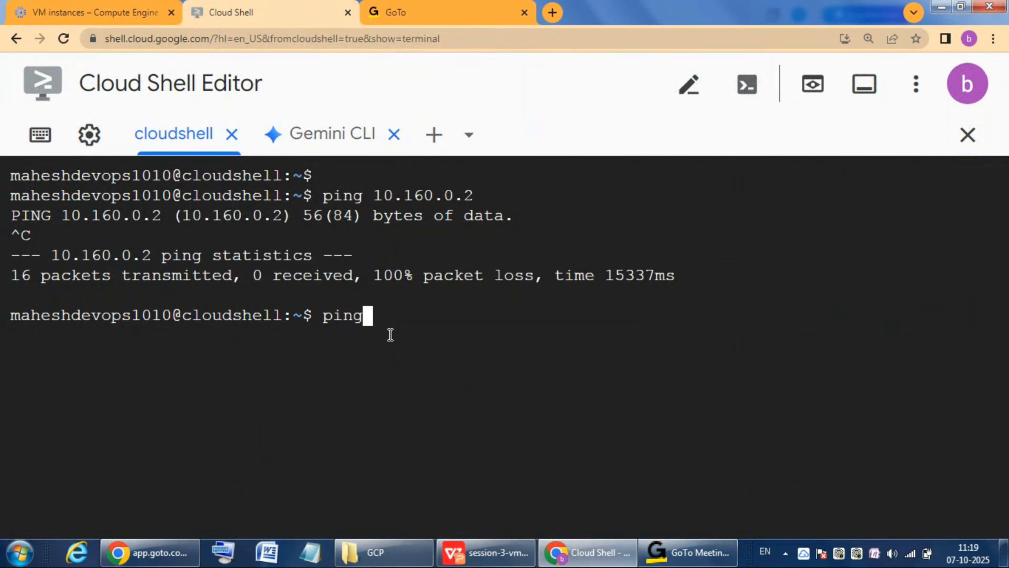
key(ctrl+v)
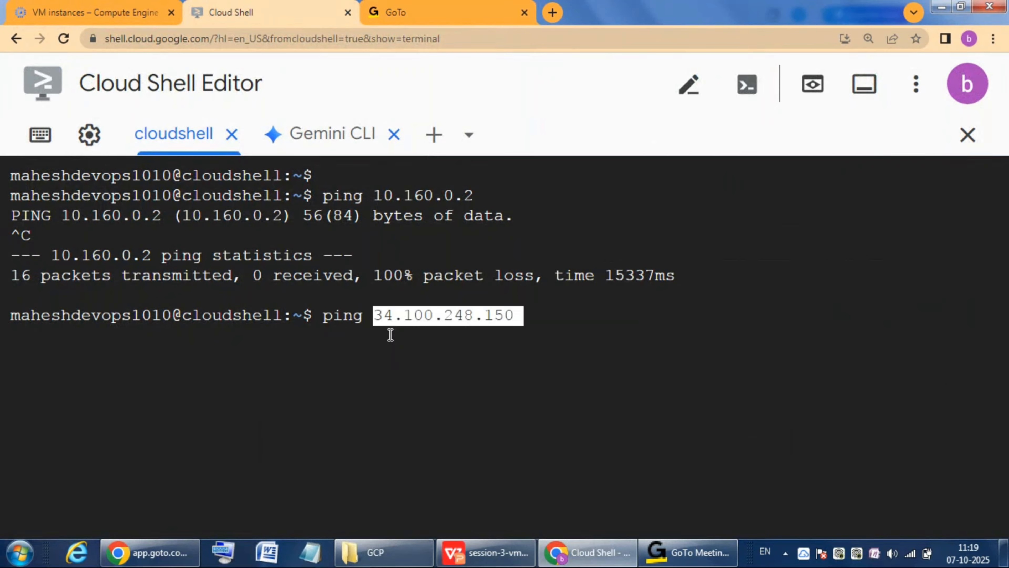
key(Return)
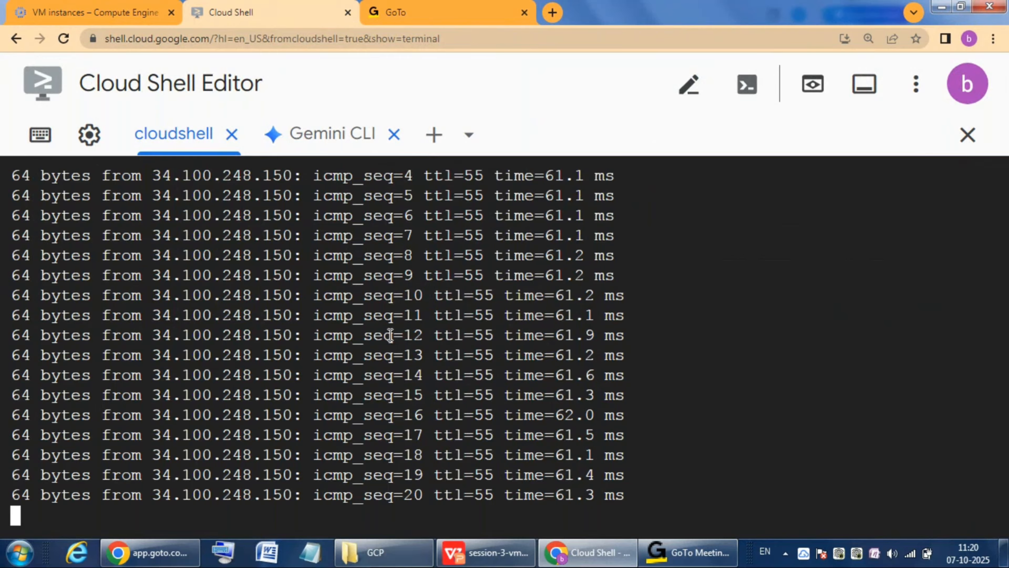
key(ctrl+c)
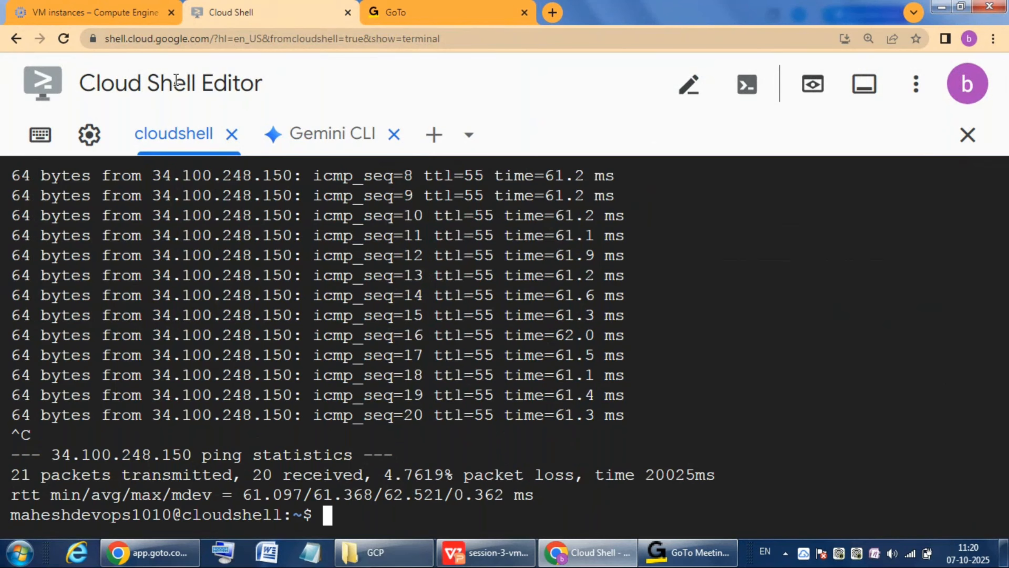
Return to the VM instances list, check the zone and IP addresses of vm-instance-1 and copy its external IP
click(72, 12)
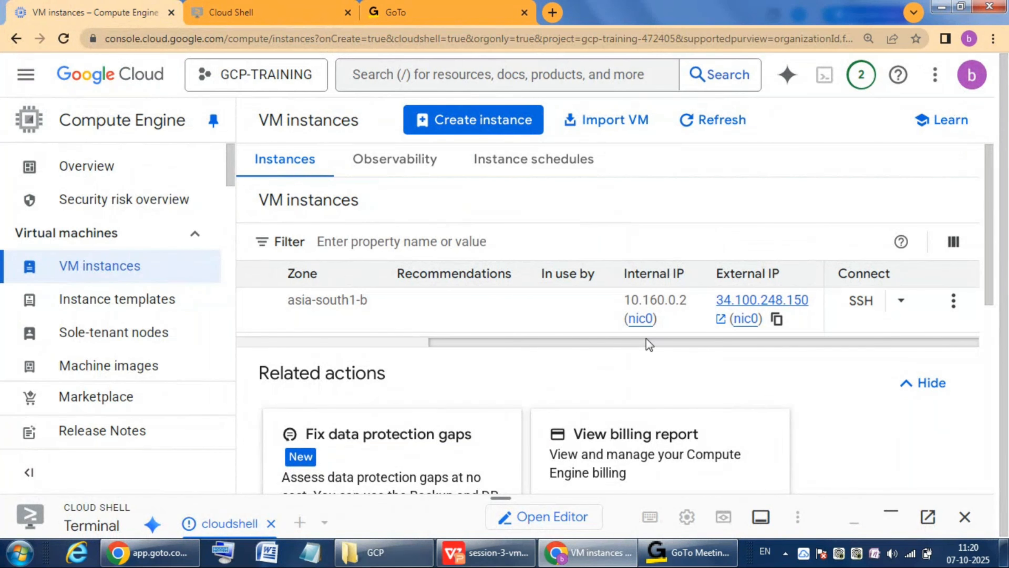
drag(649, 343, 451, 348)
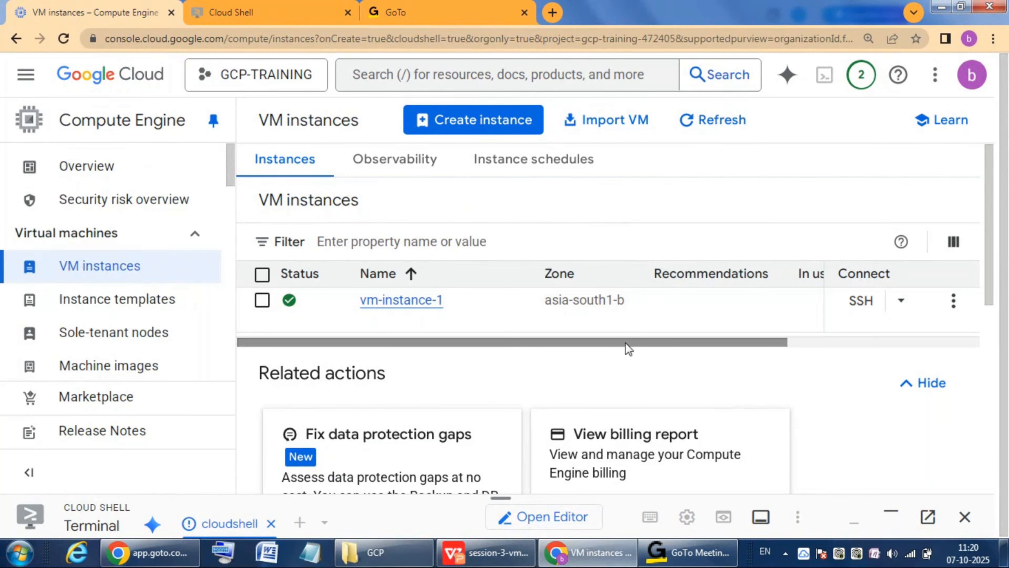
drag(626, 343, 836, 379)
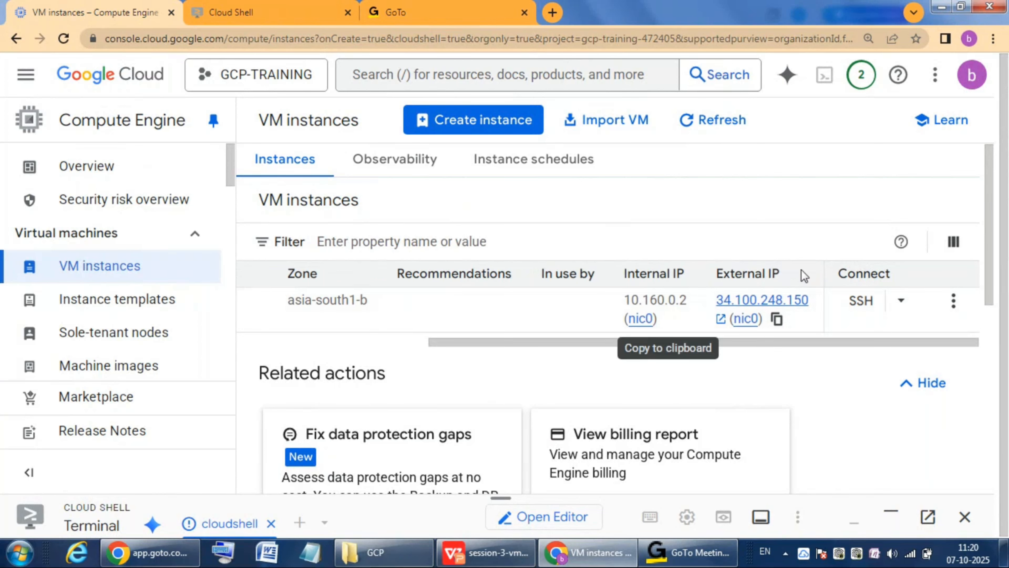
click(776, 318)
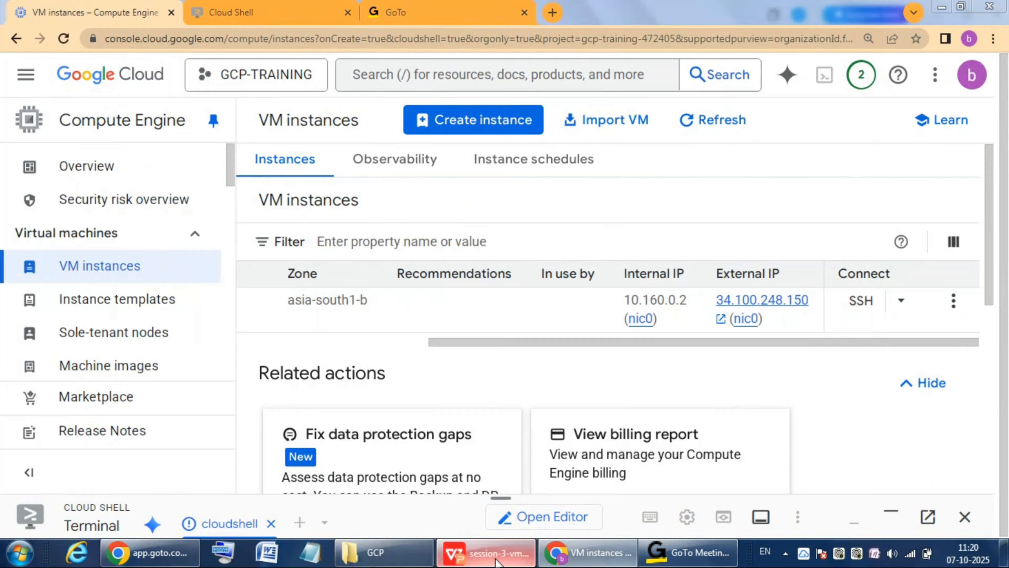
Switch to the session-3 presentation, show the VM Instance Start / Stop slide and turn on the laser pointer
click(485, 552)
click(781, 532)
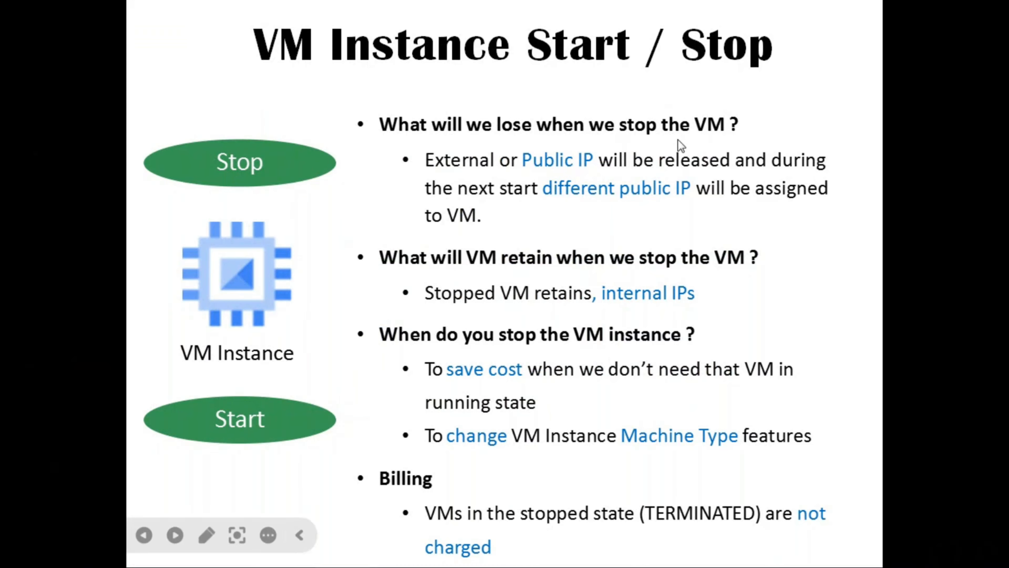
click(238, 535)
click(297, 345)
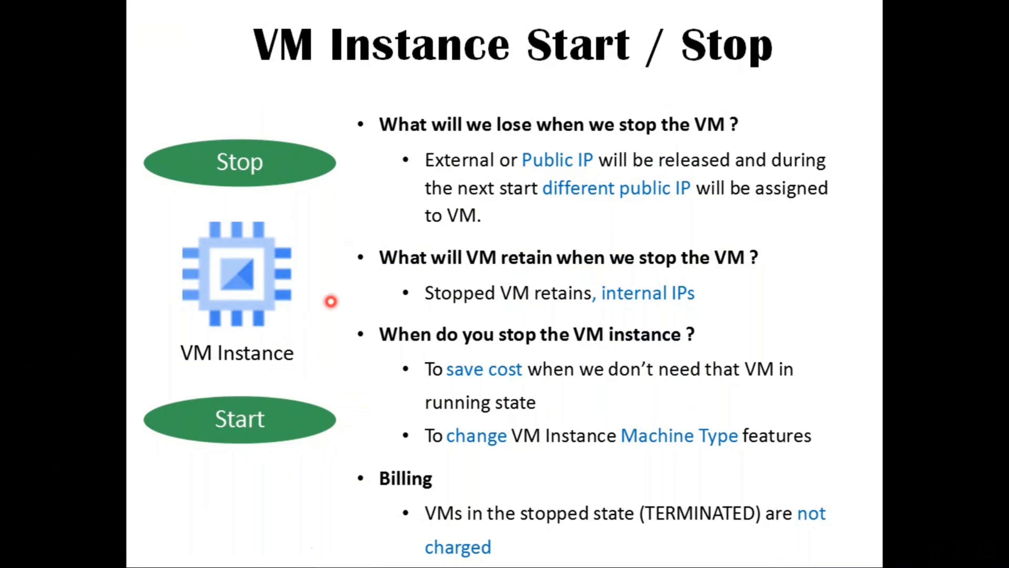
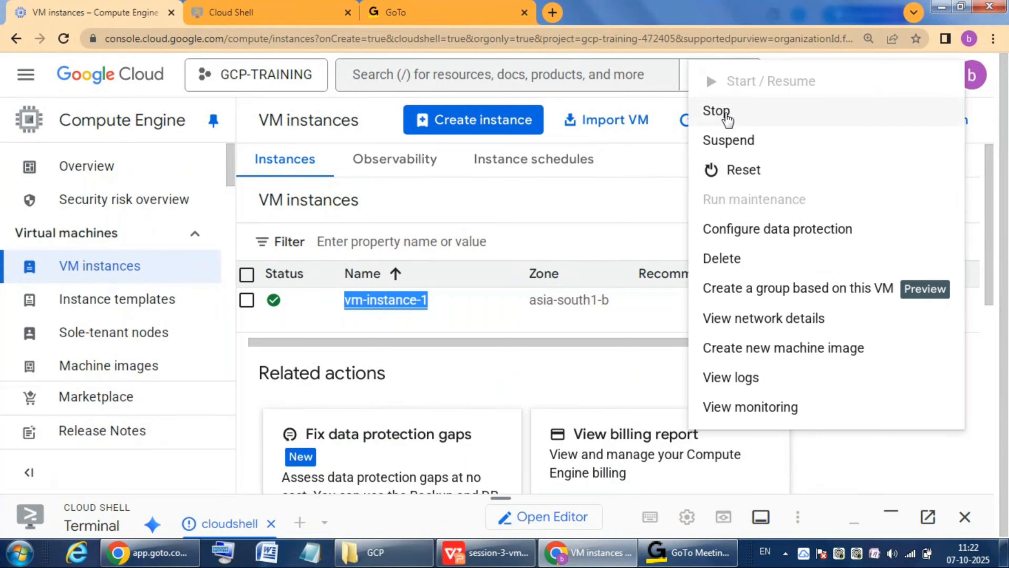
Stop vm-instance-1 with graceful shutdown left enabled and refresh the instances list to check its internal and external IPs
click(727, 115)
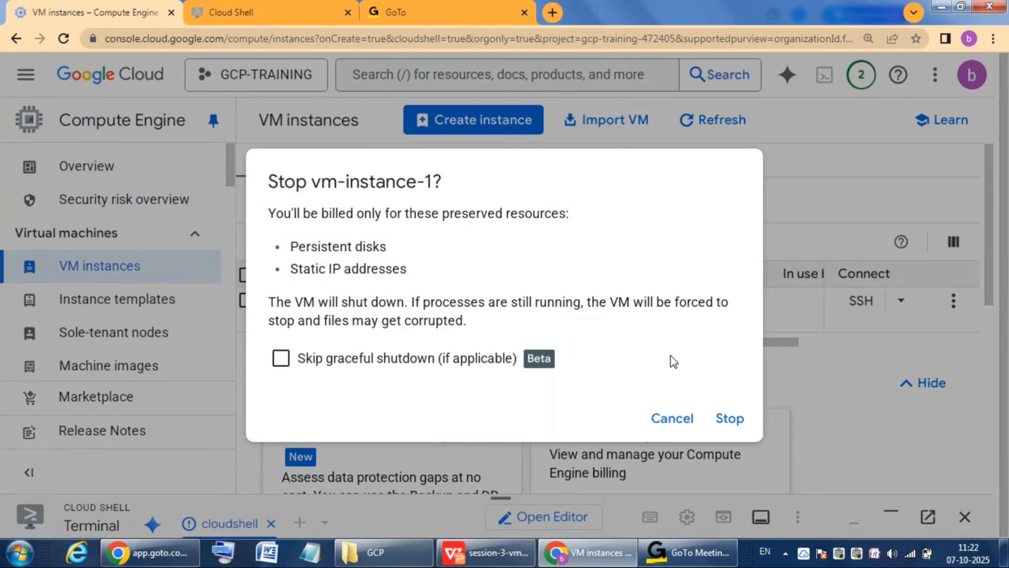
click(731, 419)
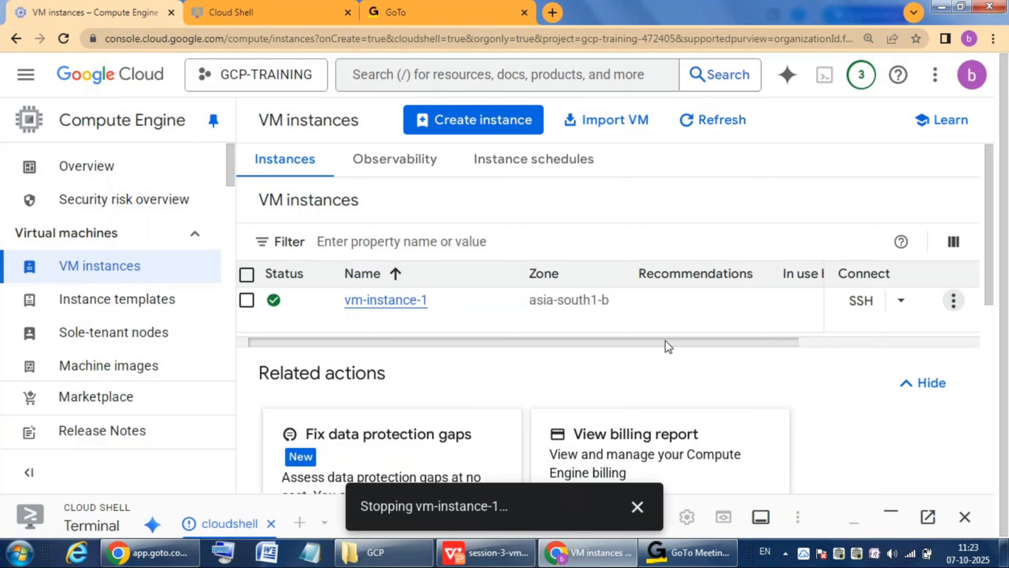
drag(668, 346, 858, 360)
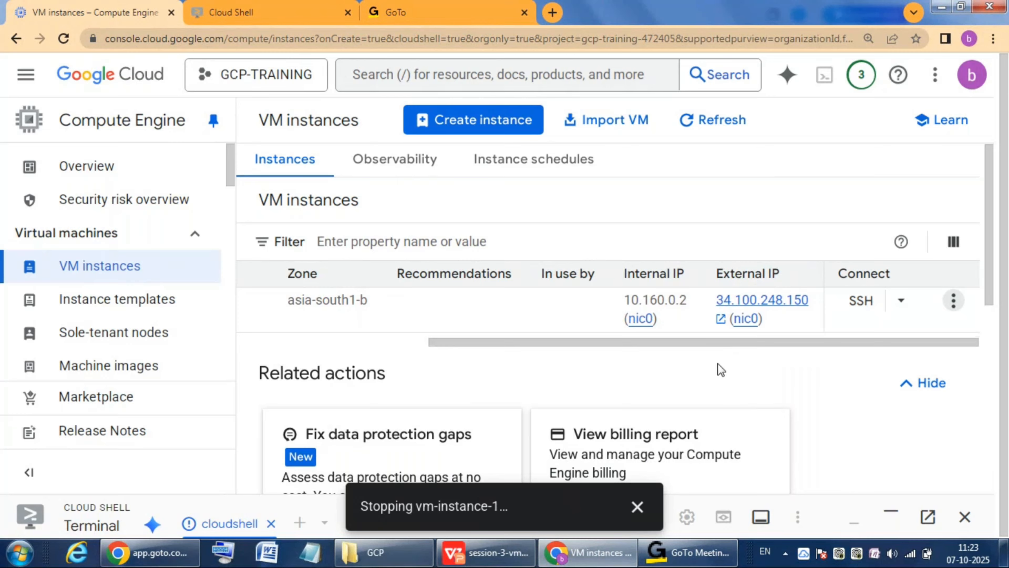
click(721, 130)
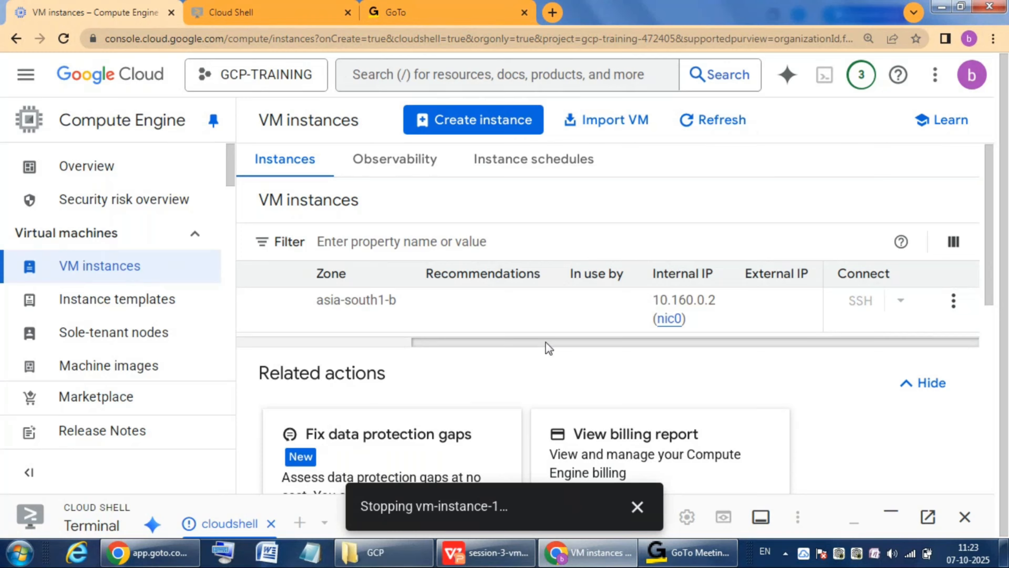
Check the status, zone, internal IP and external IP of the stopped vm-instance-1 in the instances list
drag(545, 341, 351, 357)
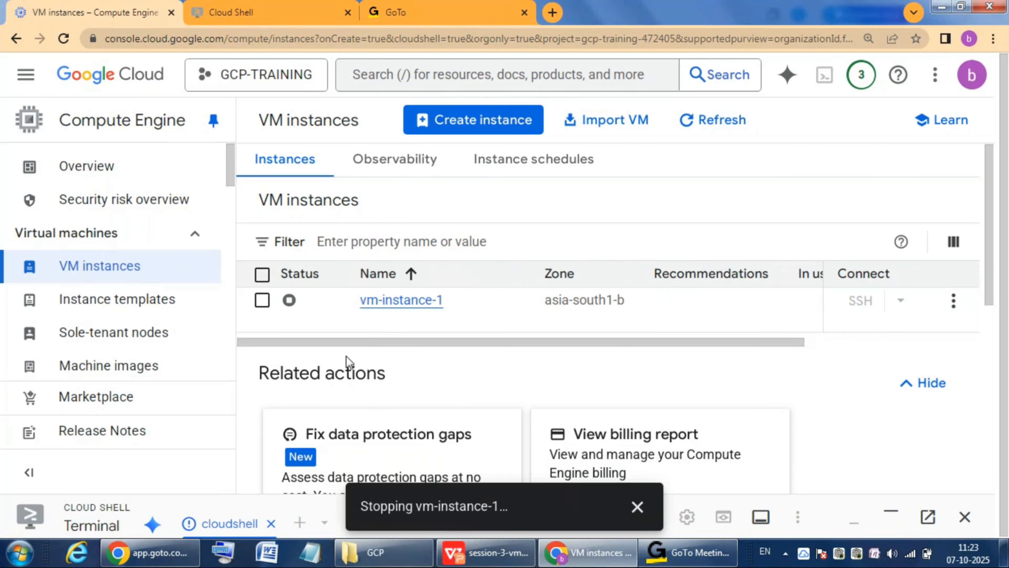
mouse_move(290, 307)
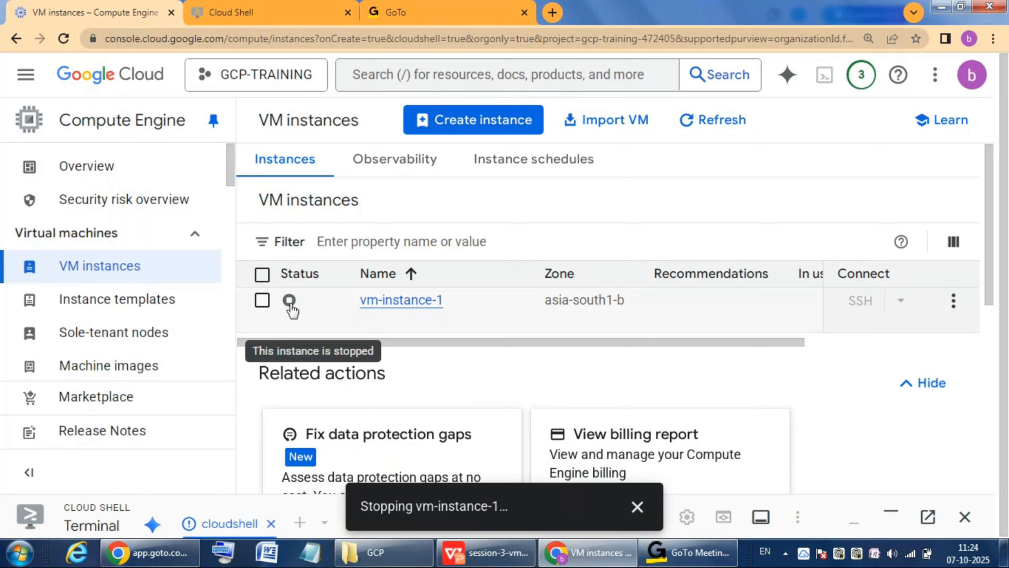
click(637, 506)
mouse_move(291, 308)
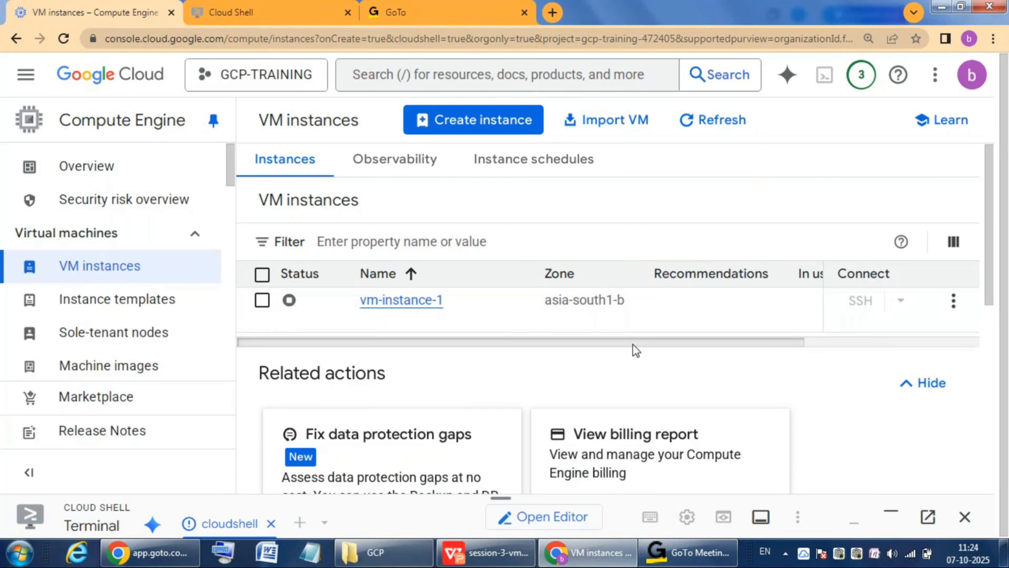
scroll(632, 344, right, 5)
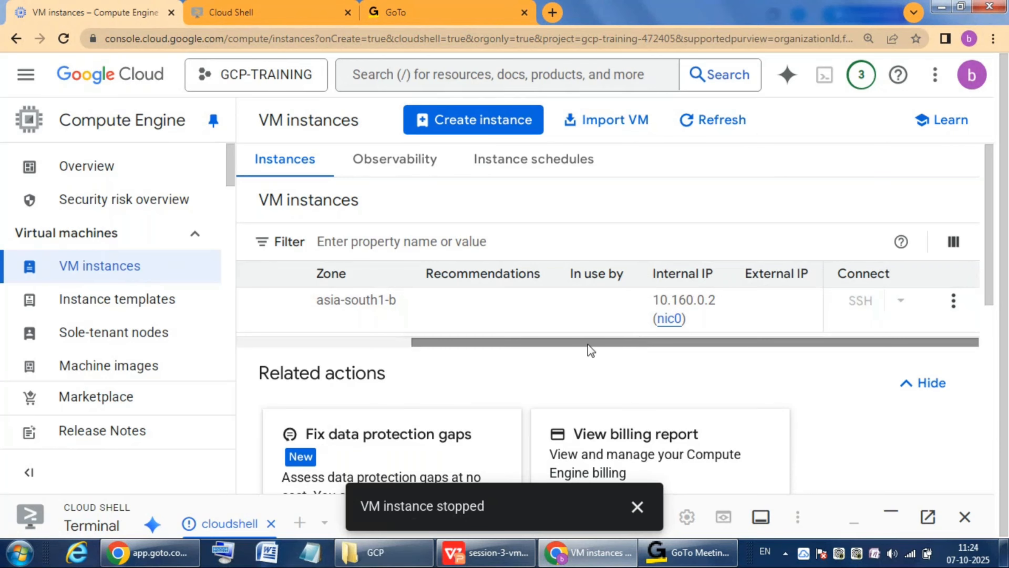
mouse_move(588, 345)
mouse_down()
mouse_move(574, 349)
mouse_move(594, 351)
mouse_up()
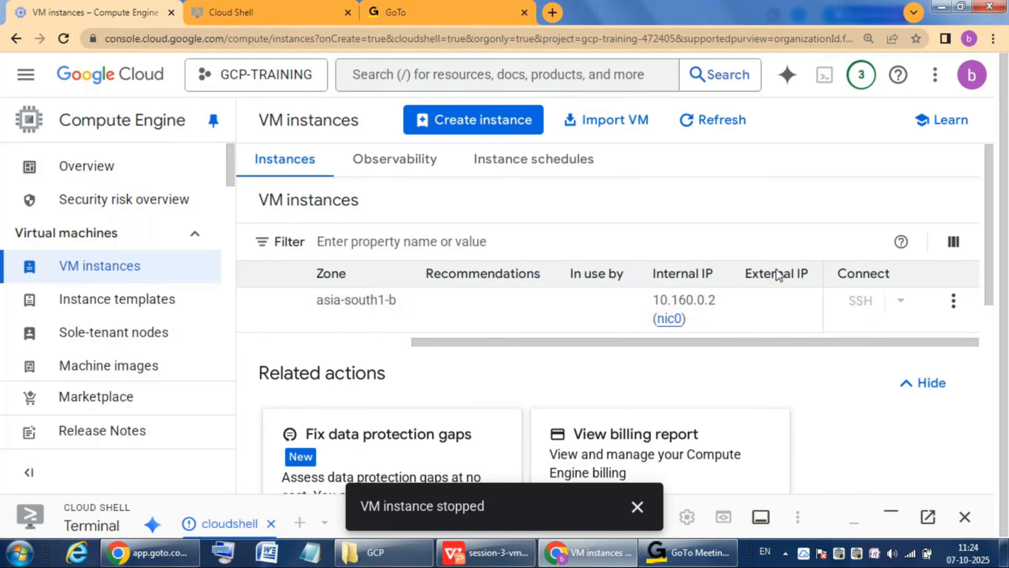
Start vm-instance-1 again and confirm the start
click(954, 303)
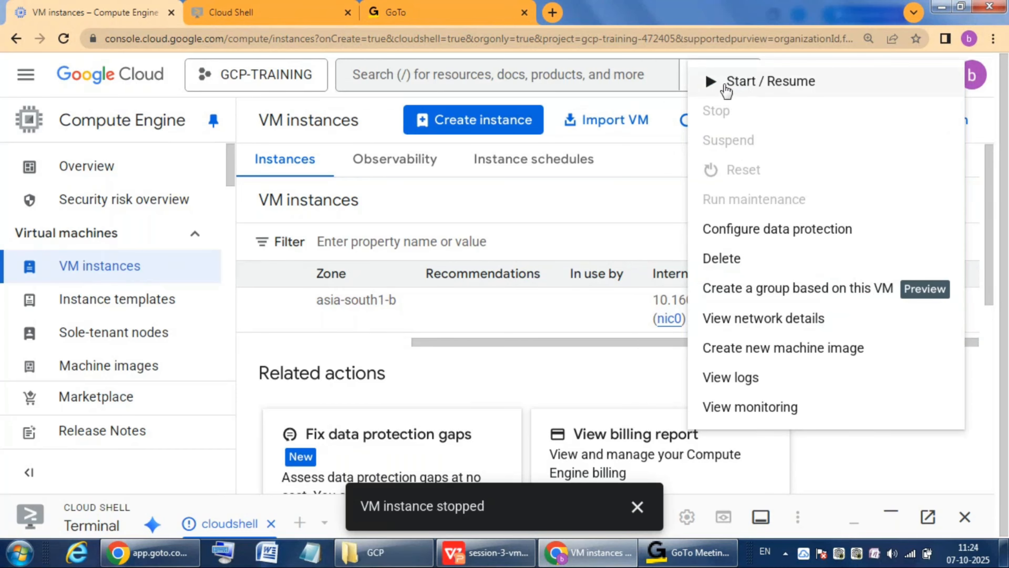
click(742, 84)
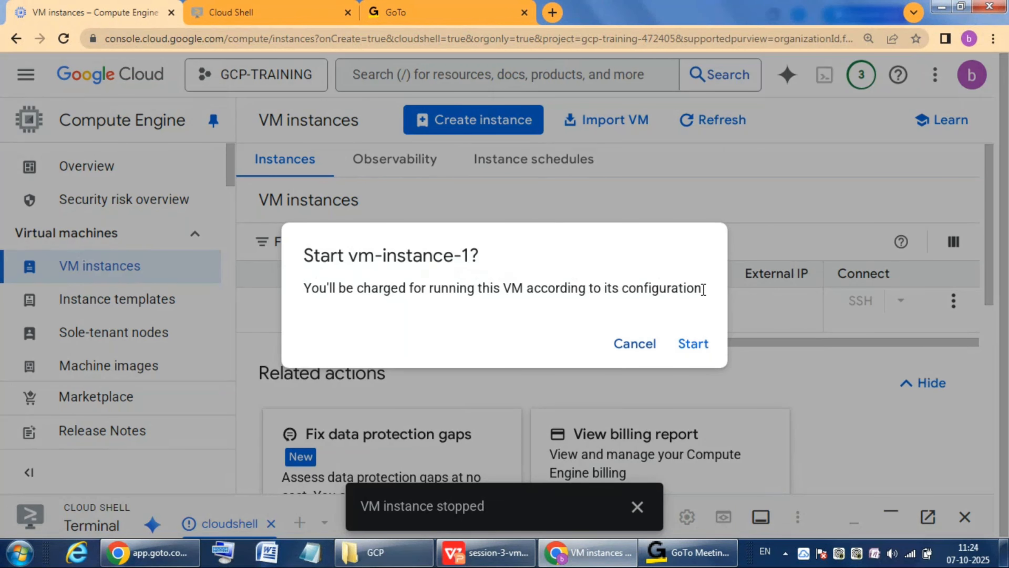
click(693, 344)
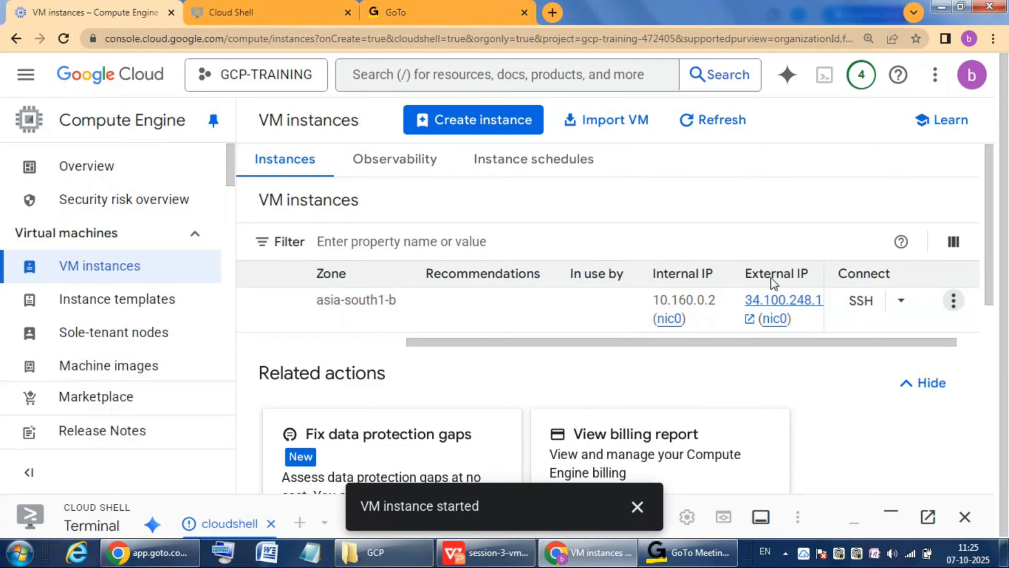
Switch to the session-3 presentation, start the slide show at VM Instance Start / Stop and advance to the VM Instance Delete slide
click(514, 551)
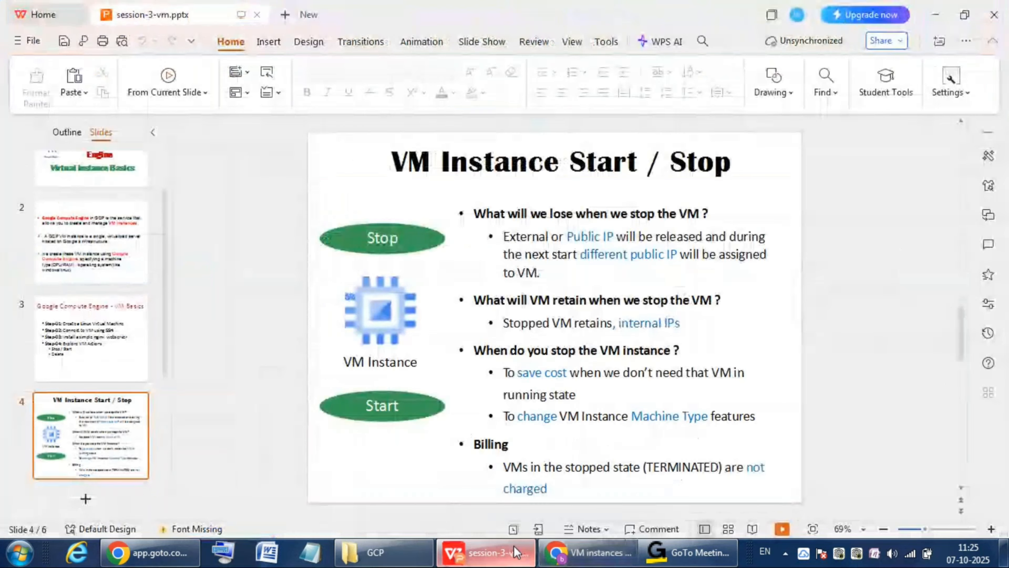
click(782, 533)
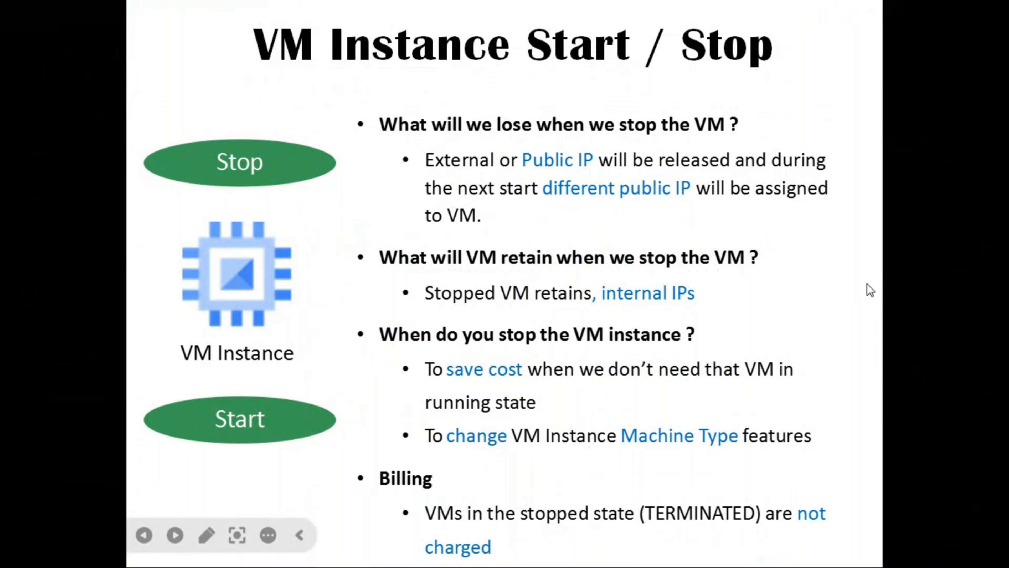
key(Right)
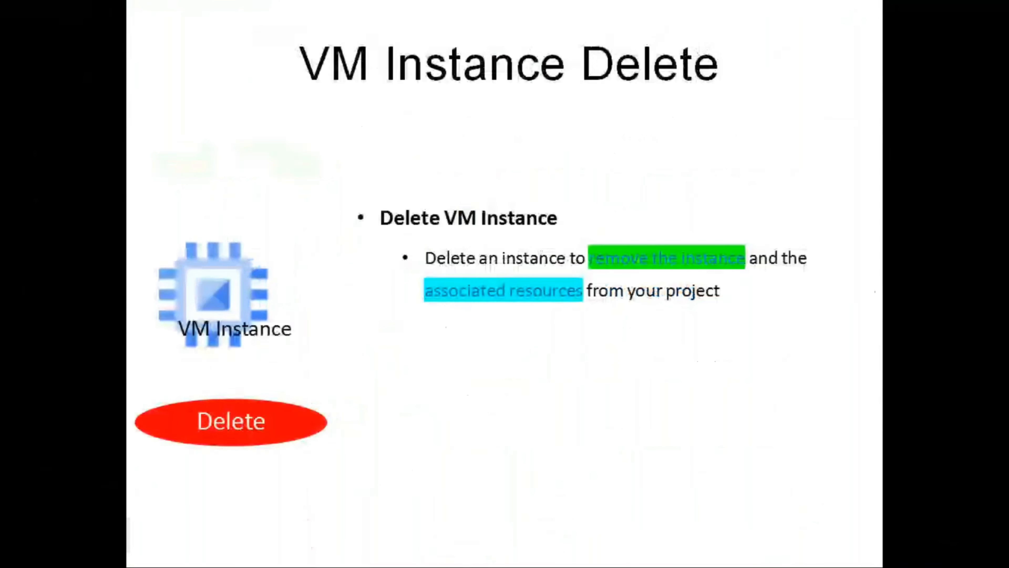
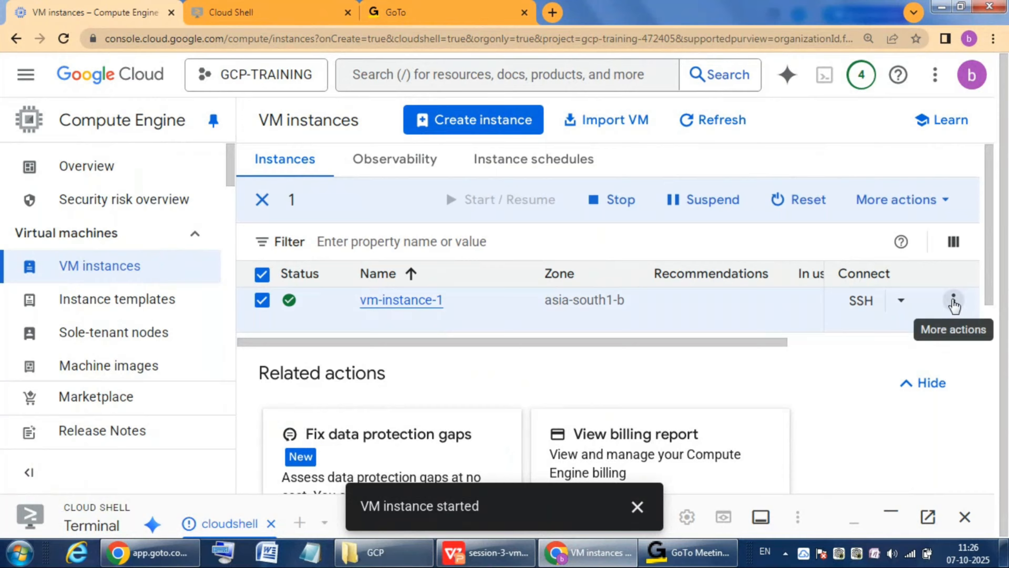
Show the actions available for vm-instance-1, including Delete, without choosing one, and deselect the instance
click(953, 302)
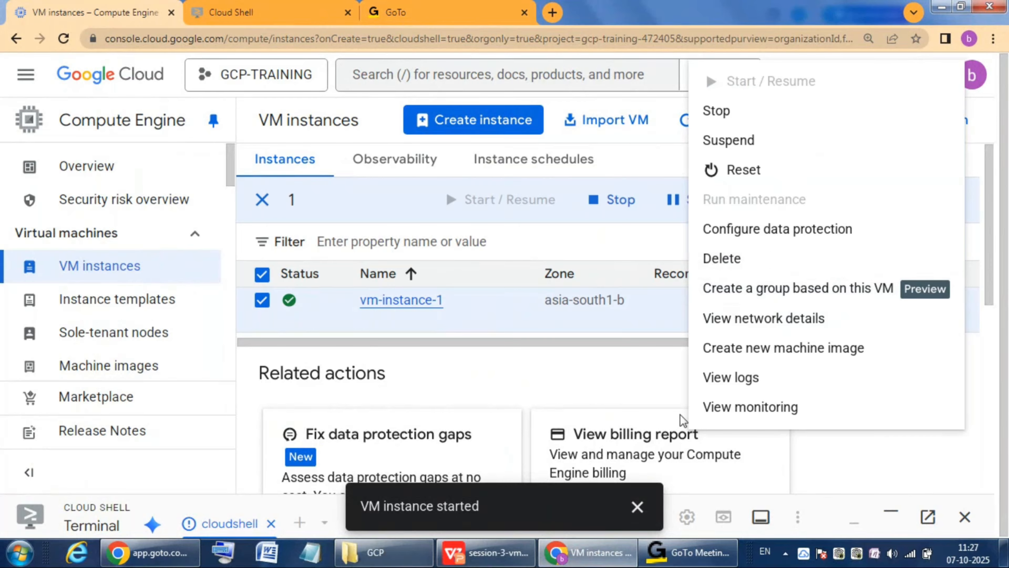
click(642, 508)
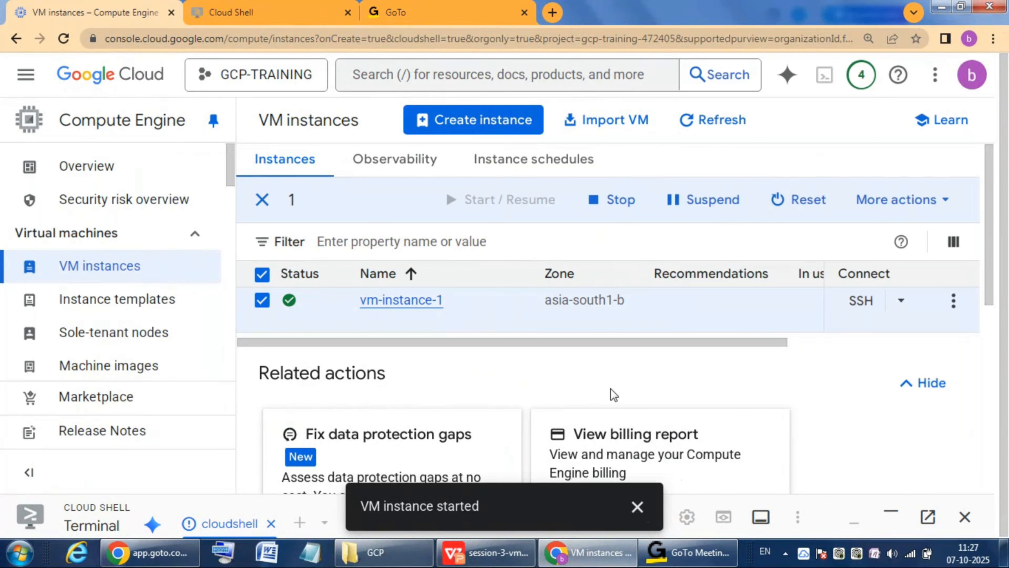
click(263, 301)
Present the nginx web server installation slide of the session-3 presentation with the red laser pen and end the slide show
click(475, 558)
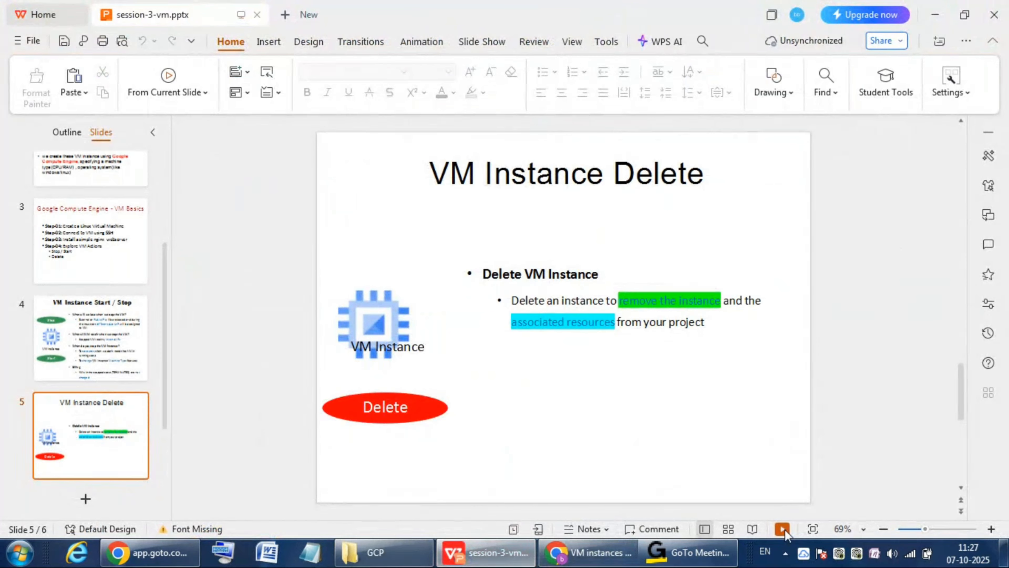
click(782, 529)
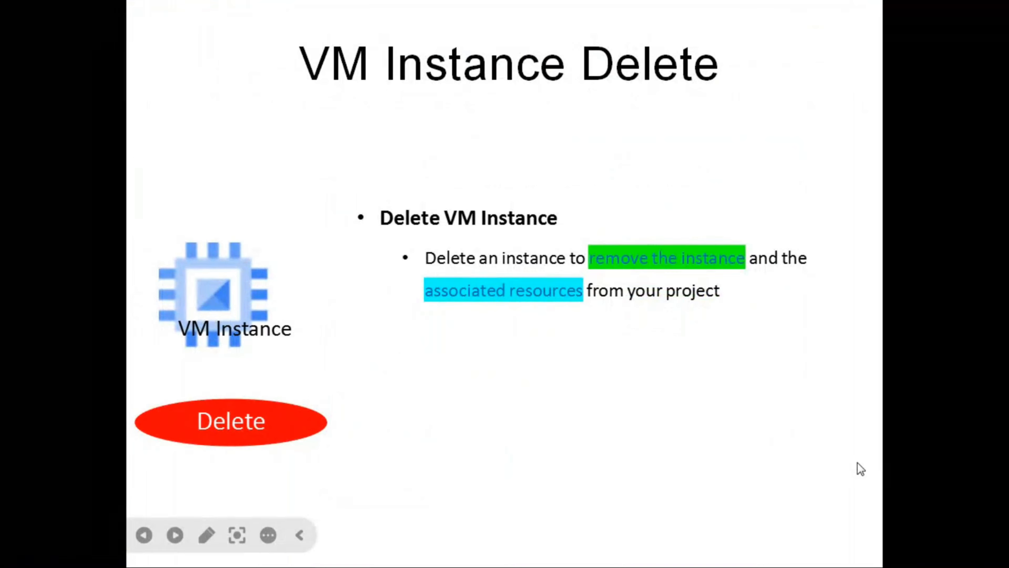
key(Right)
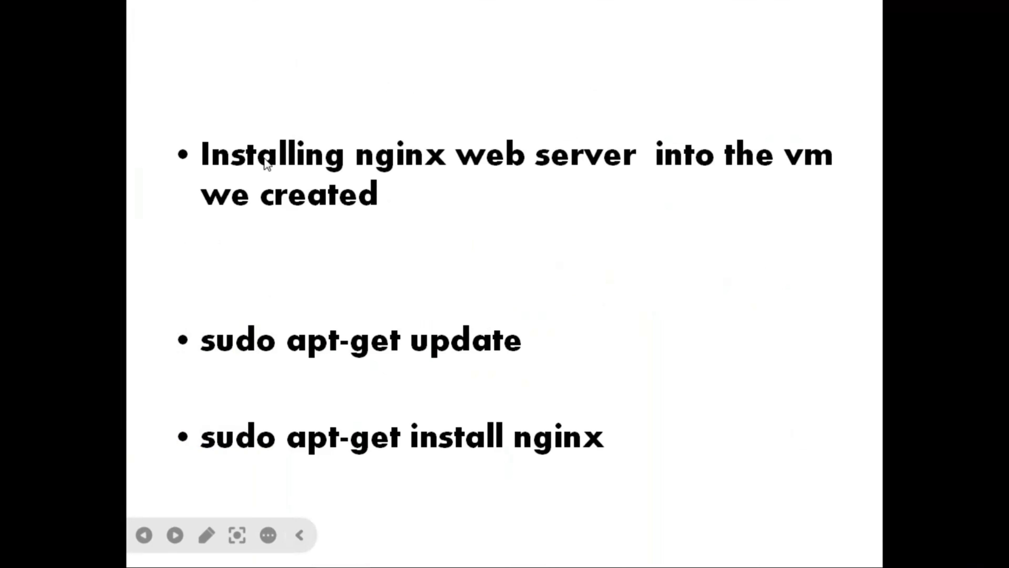
click(241, 533)
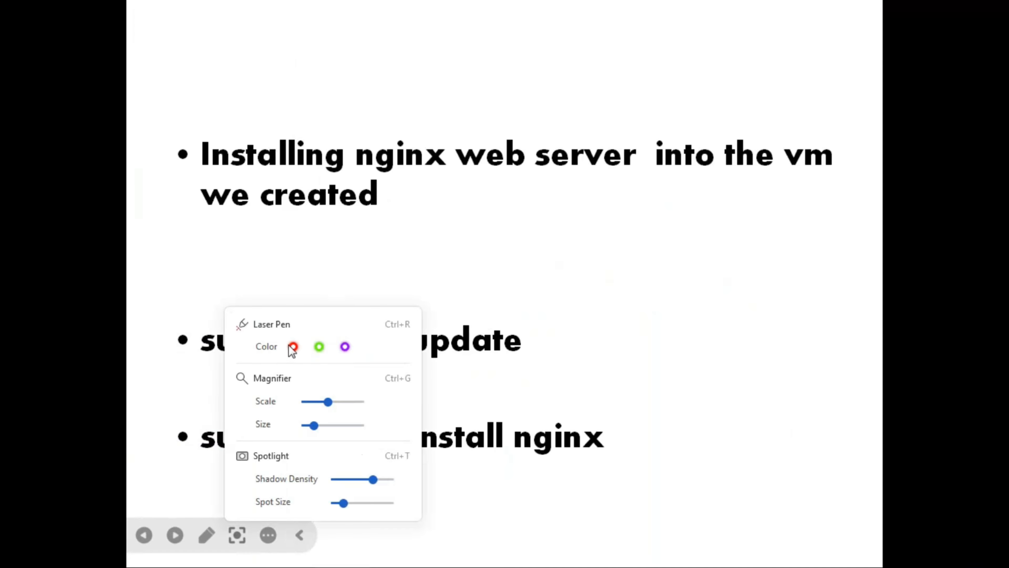
click(292, 347)
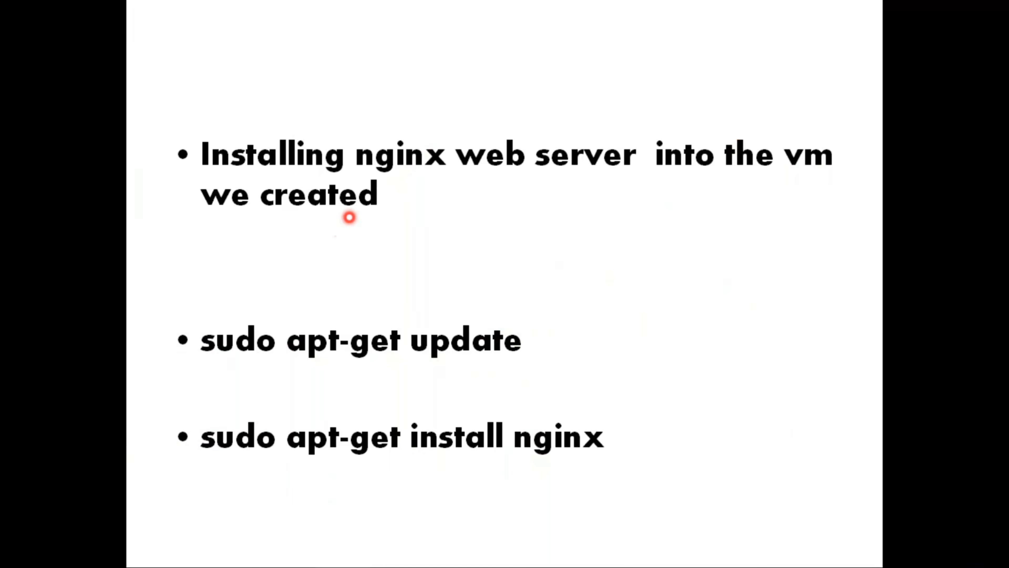
key(Escape)
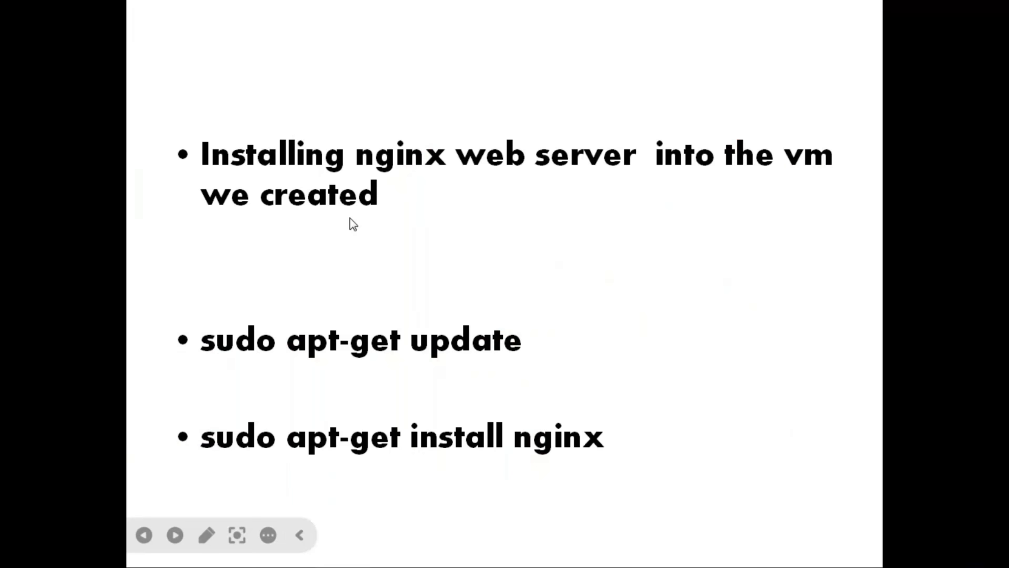
key(Escape)
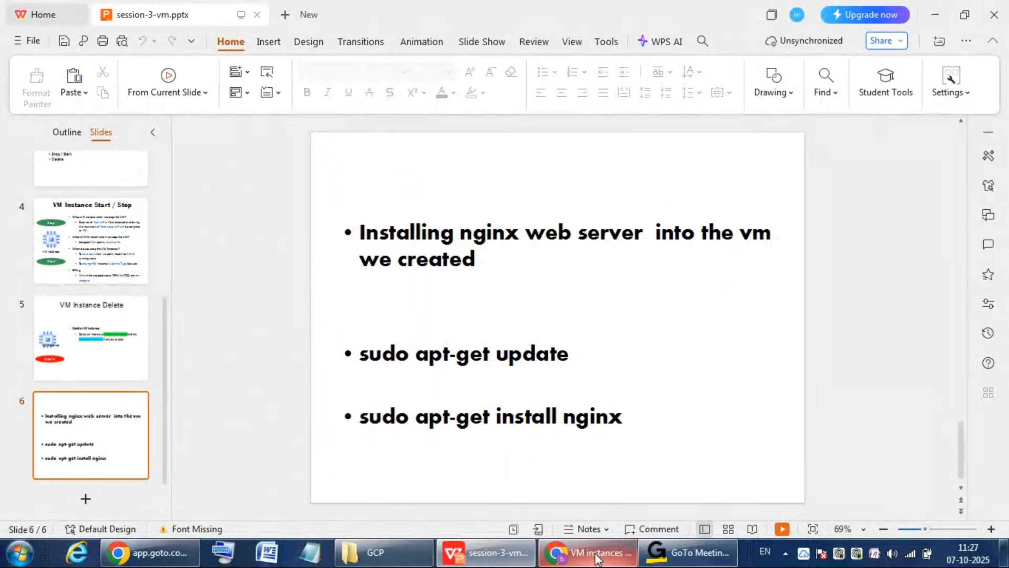
Return to the VM instances list, open an SSH browser window for vm-instance-1 and authorize the connection
click(600, 554)
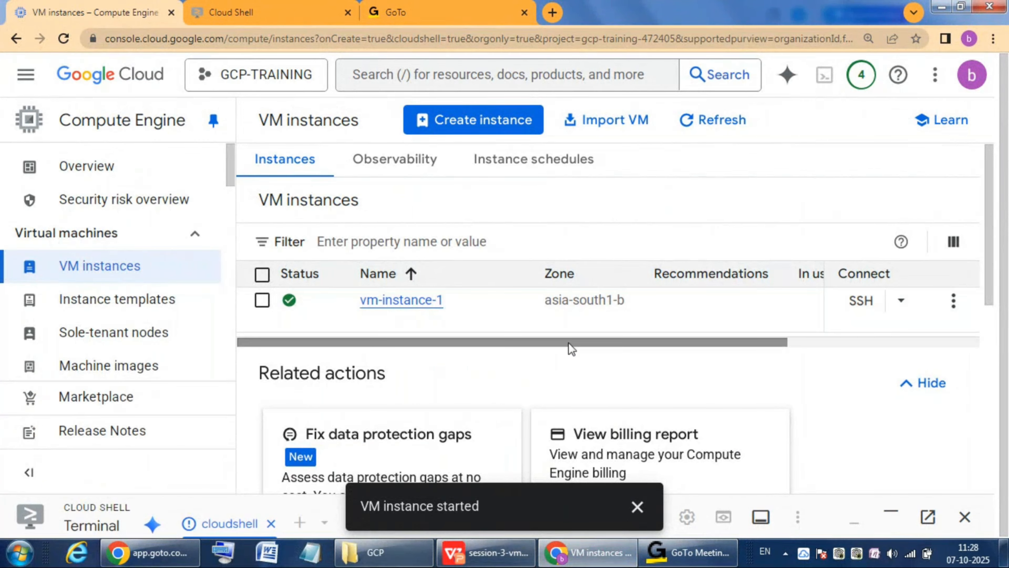
drag(568, 341, 808, 352)
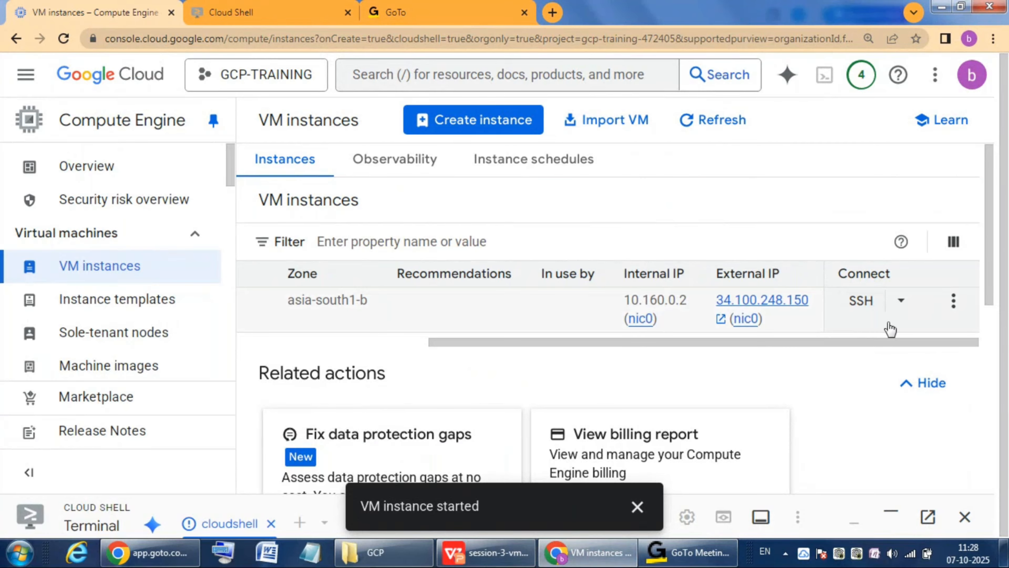
click(901, 303)
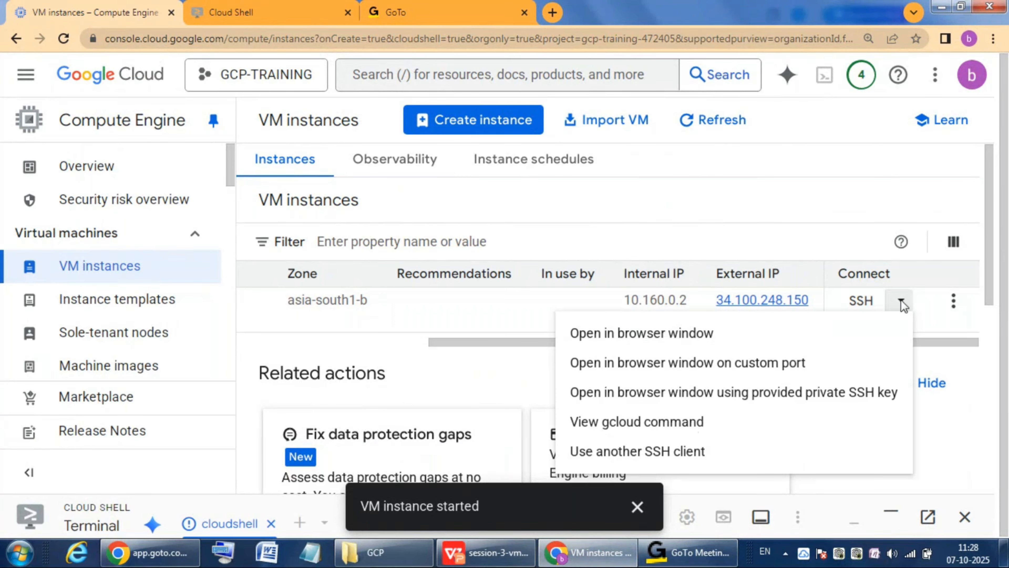
click(634, 338)
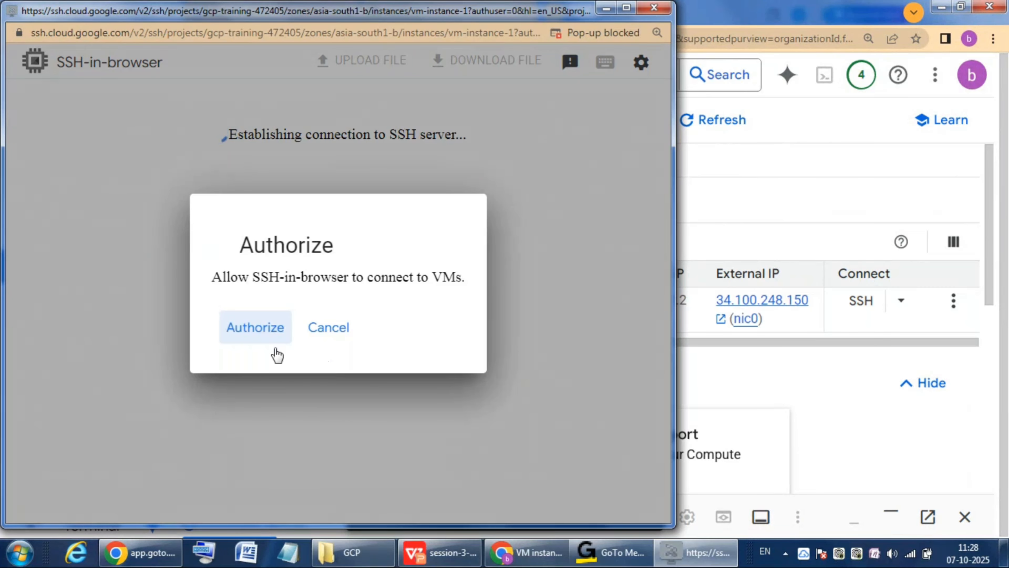
click(260, 333)
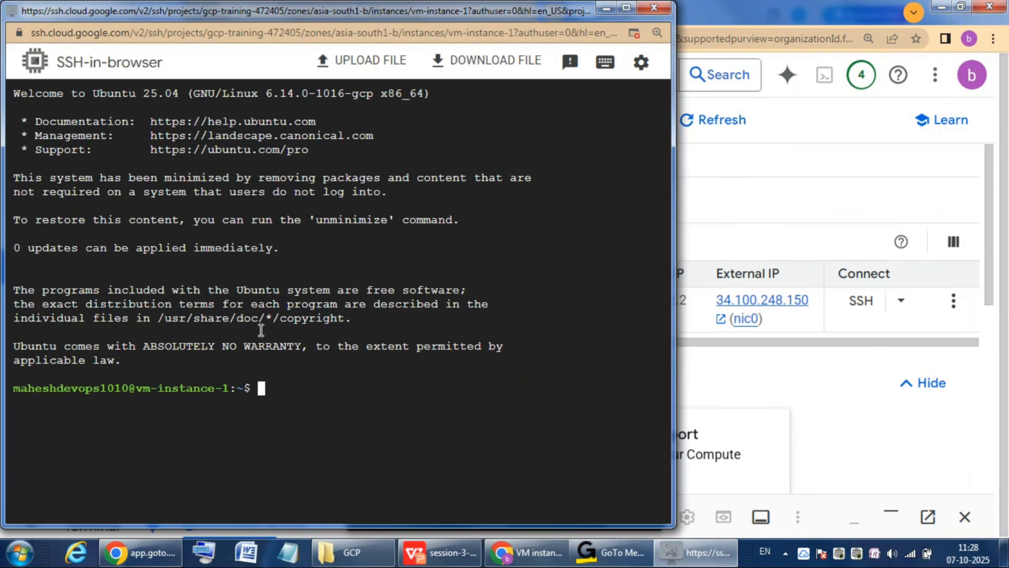
Maximize the SSH window, enlarge its text and clear the terminal with the clear command
click(627, 9)
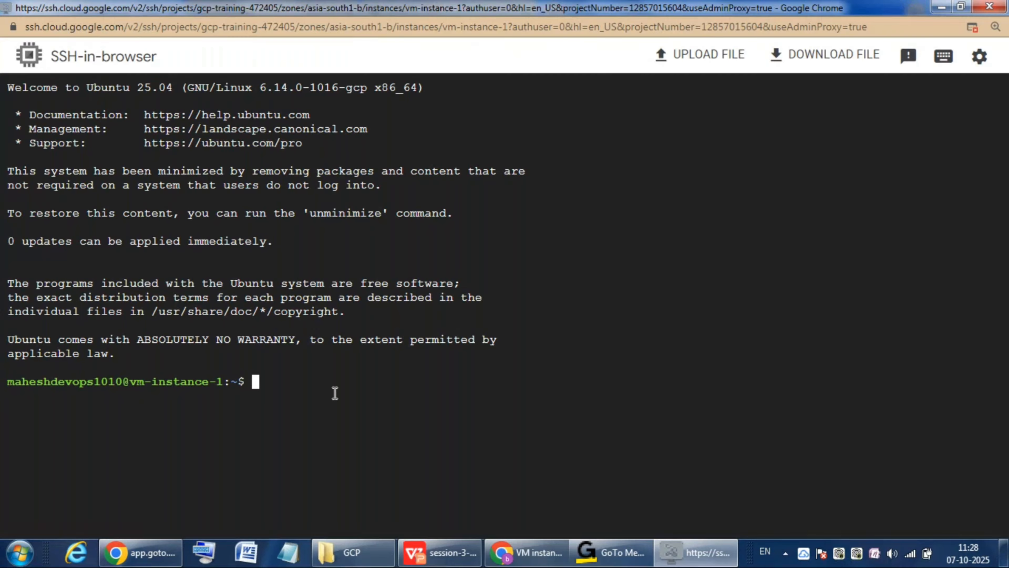
key(ctrl+plus)
key(ctrl+plus)
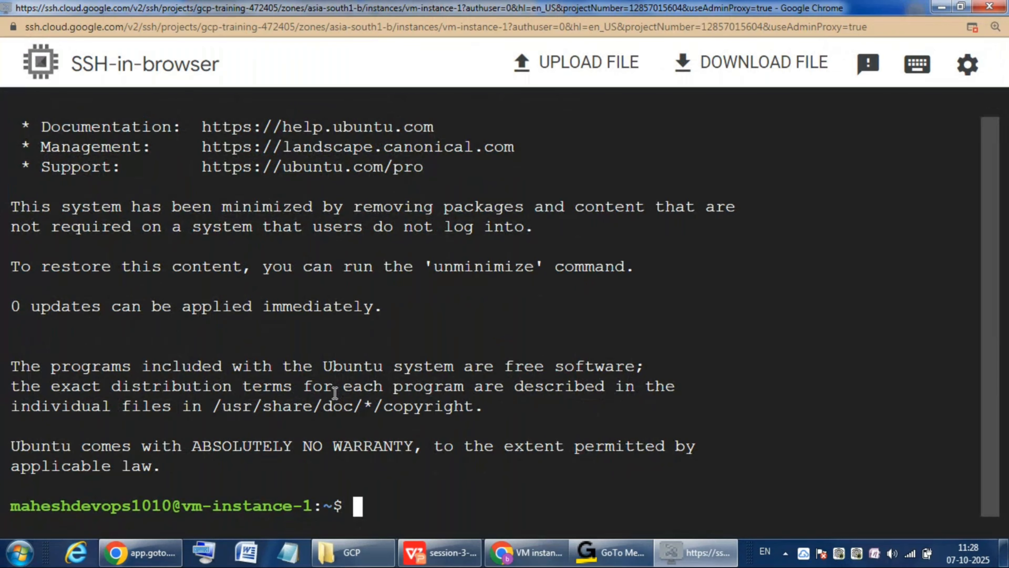
text(cleart)
key(Return)
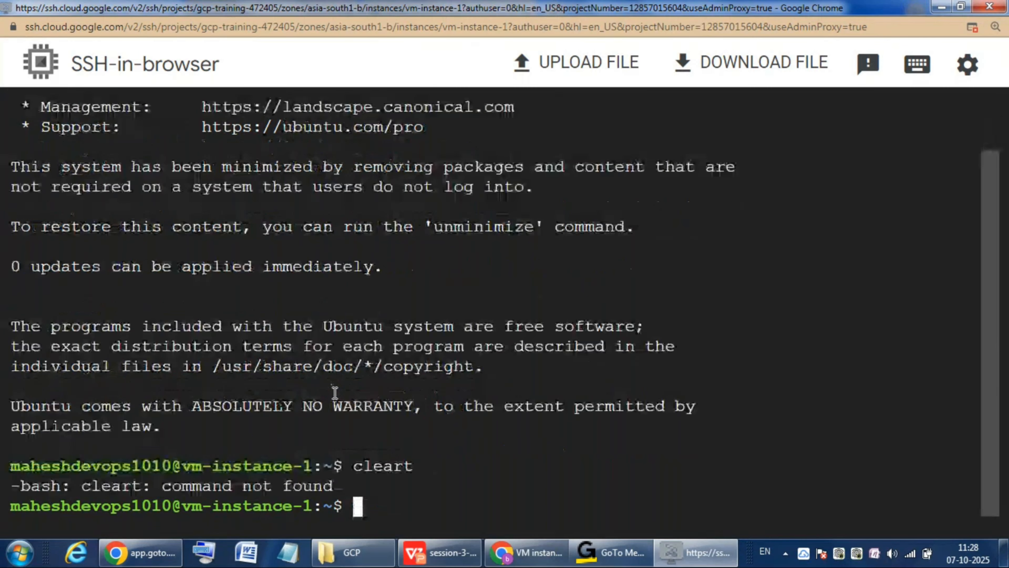
text(clea)
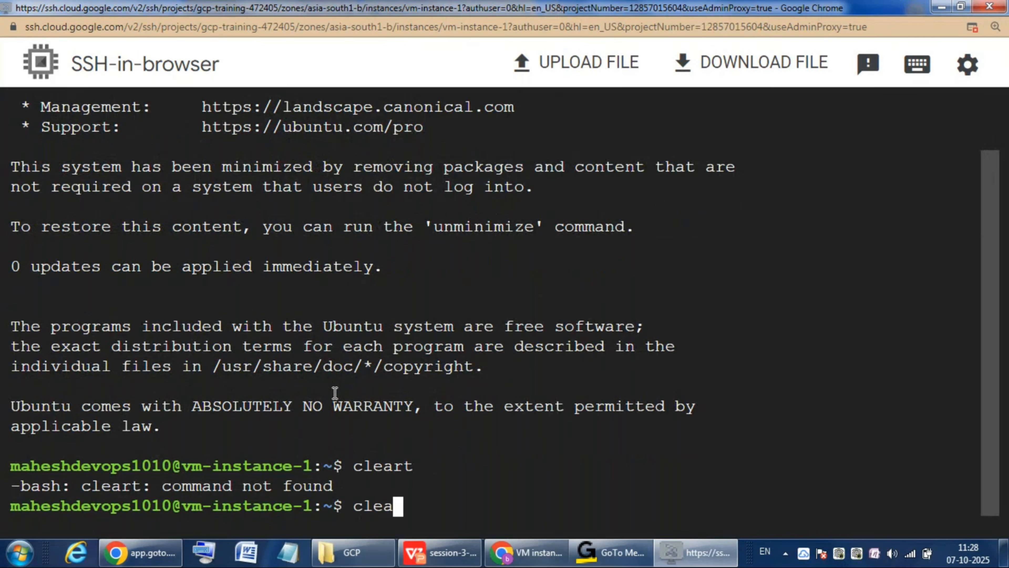
text(rt)
key(Return)
text(cle)
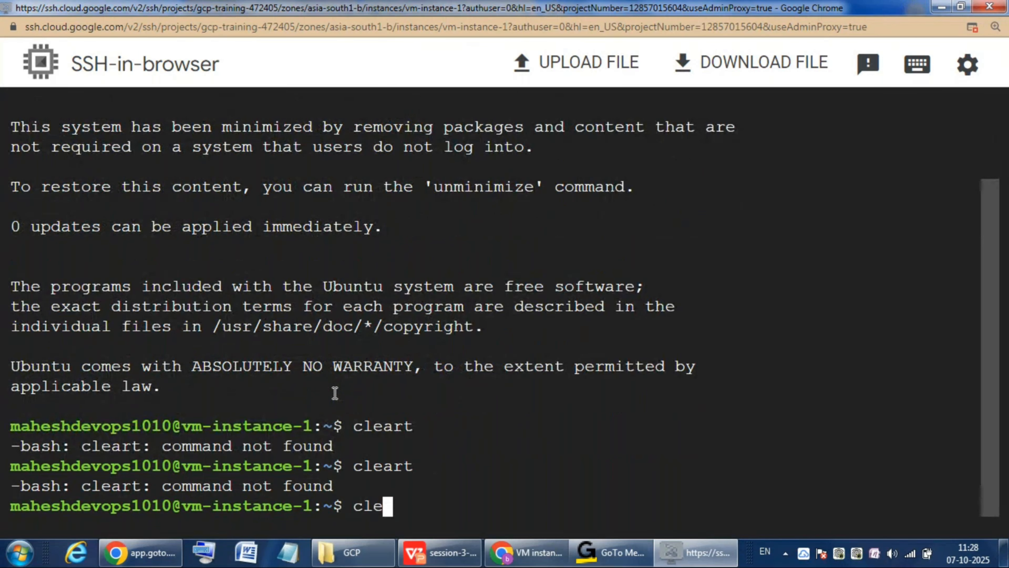
text(ar)
key(Return)
key(Return)
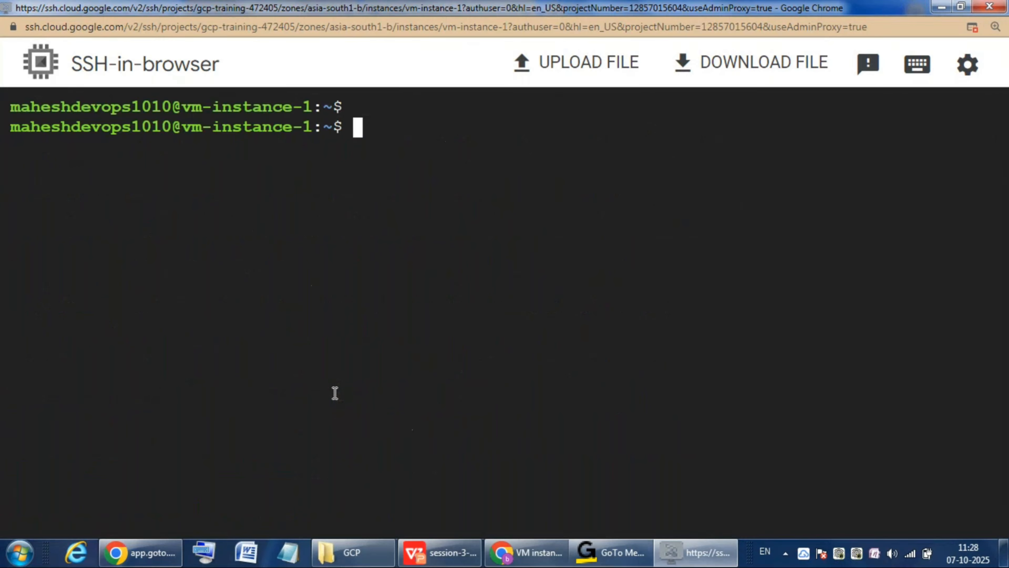
Refresh the package lists on vm-instance-1 by running sudo apt-get update in the SSH terminal
text(sudo )
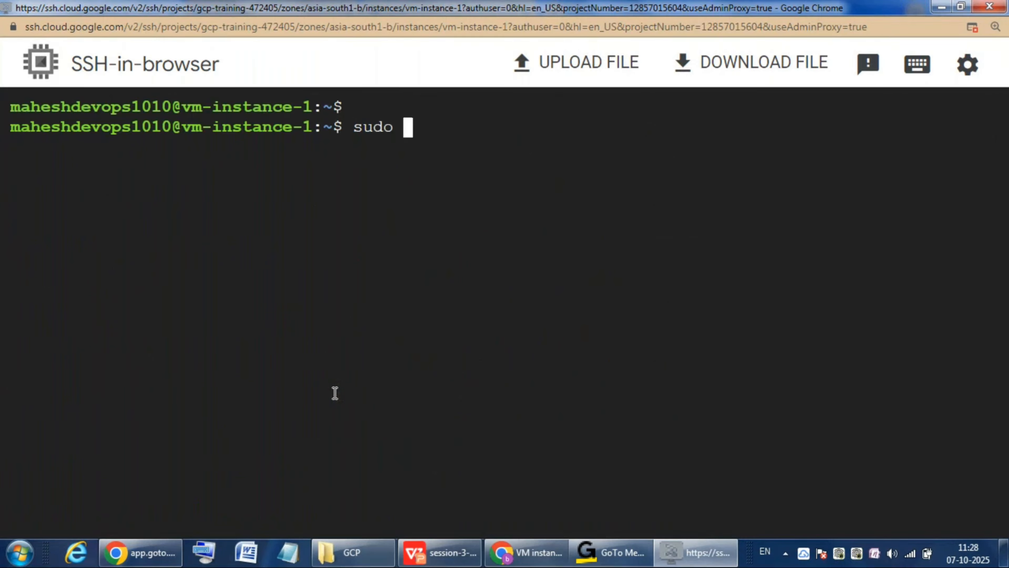
text(apr-)
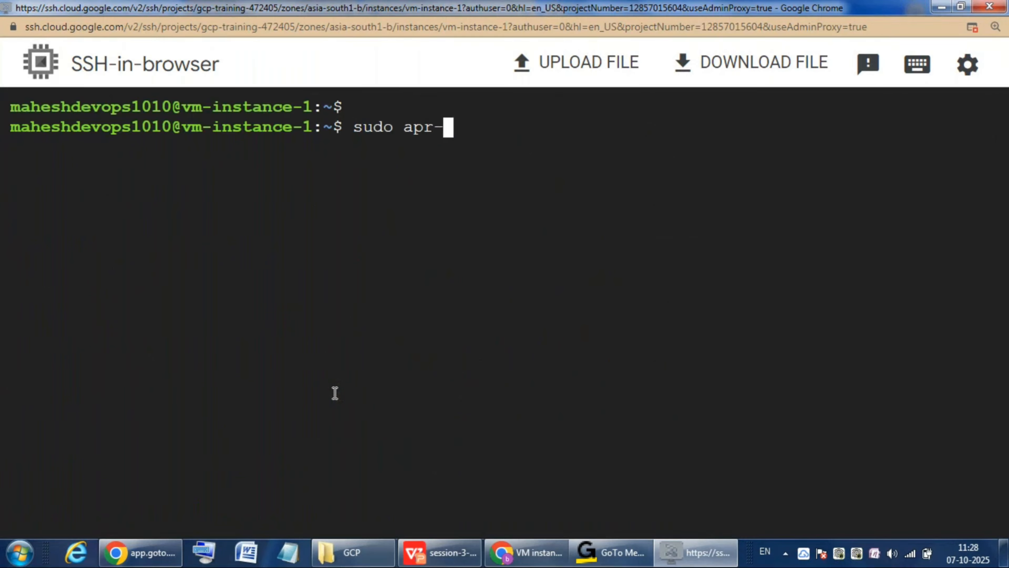
key(BackSpace)
key(BackSpace)
text(t-get upd)
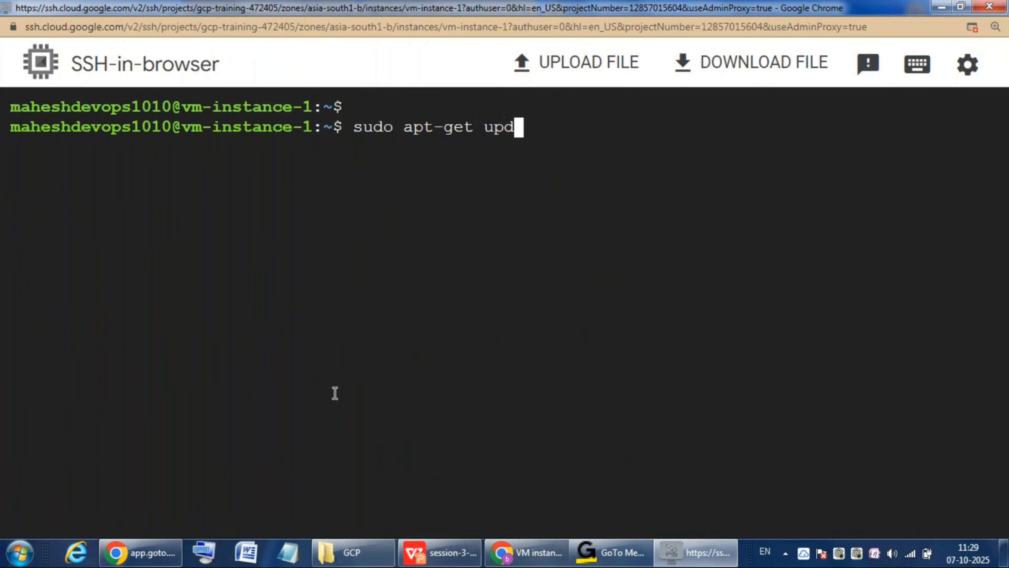
text(ate)
key(Return)
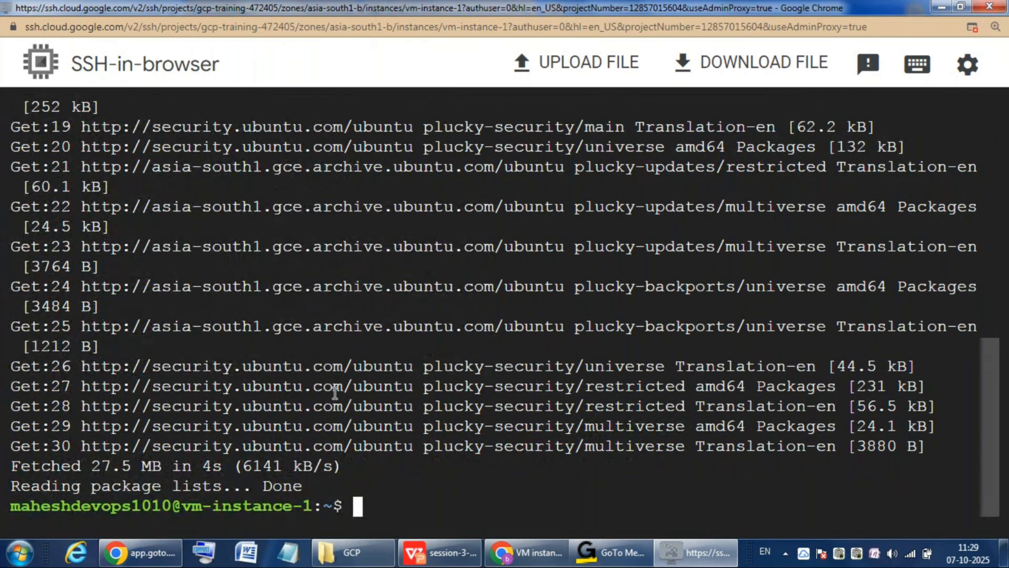
Install the nginx web server with sudo apt-get install nginx and answer y to continue
text(sudo )
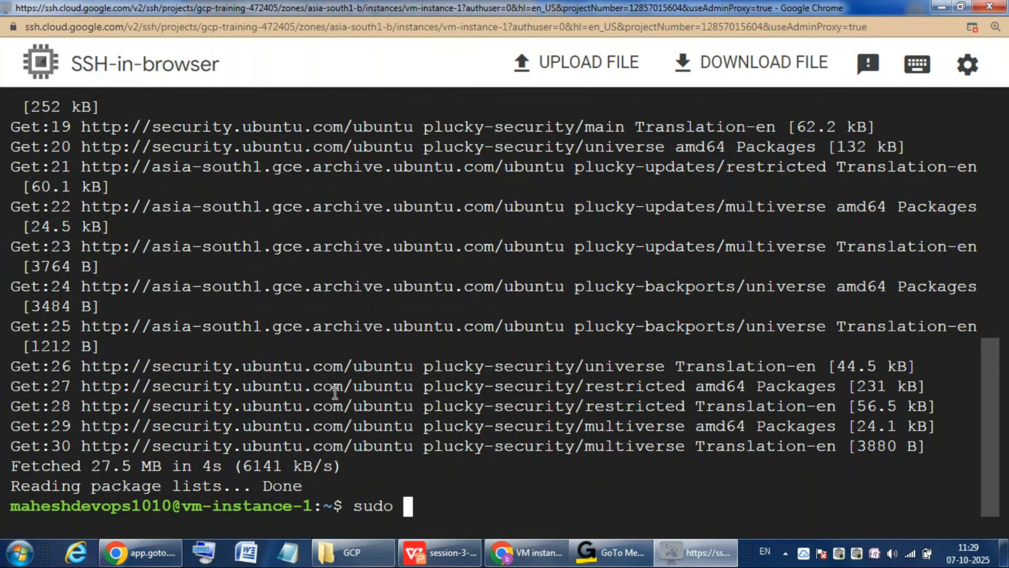
text(apt-ge)
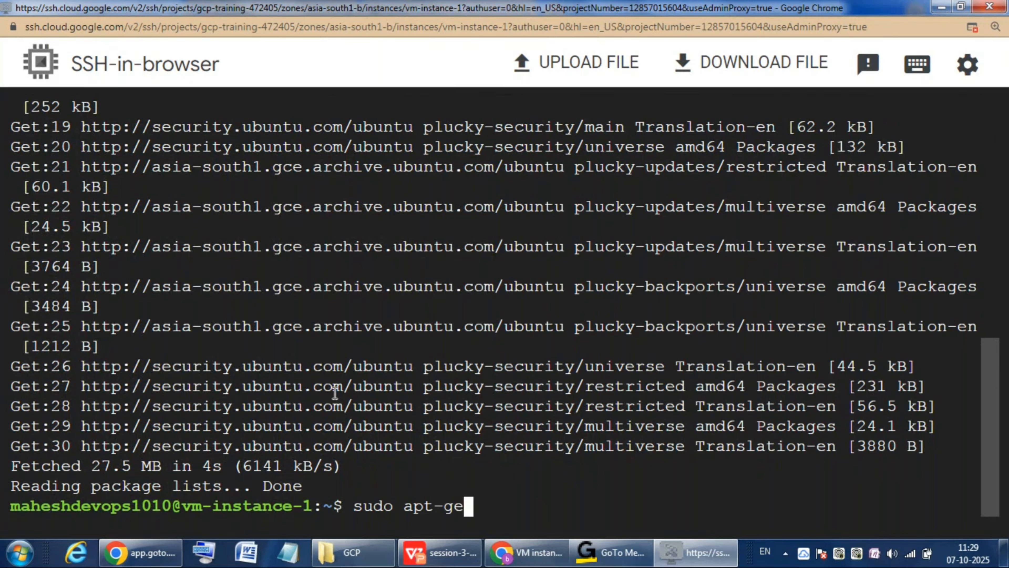
text(t insta)
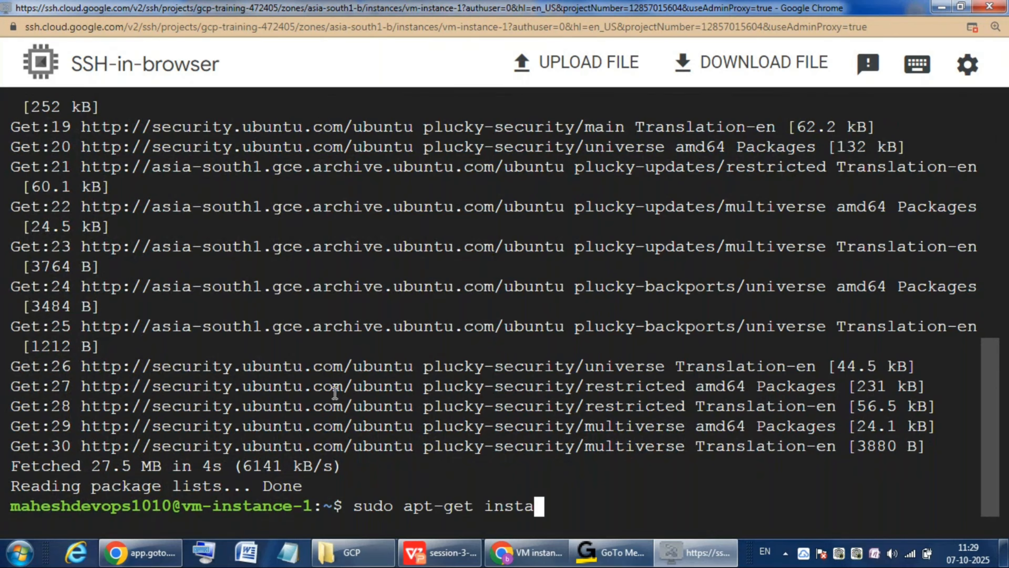
text(ll nginx)
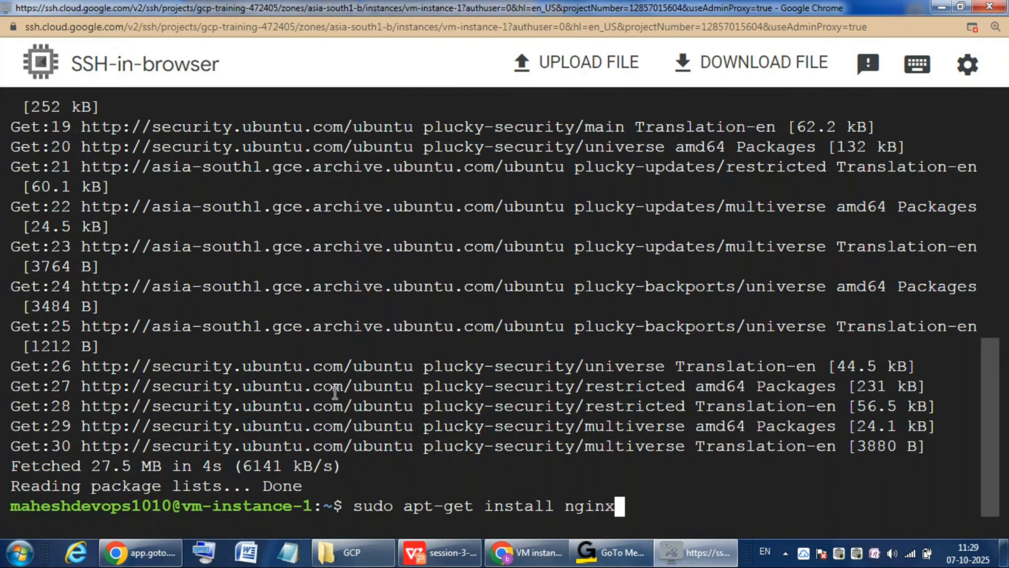
key(Return)
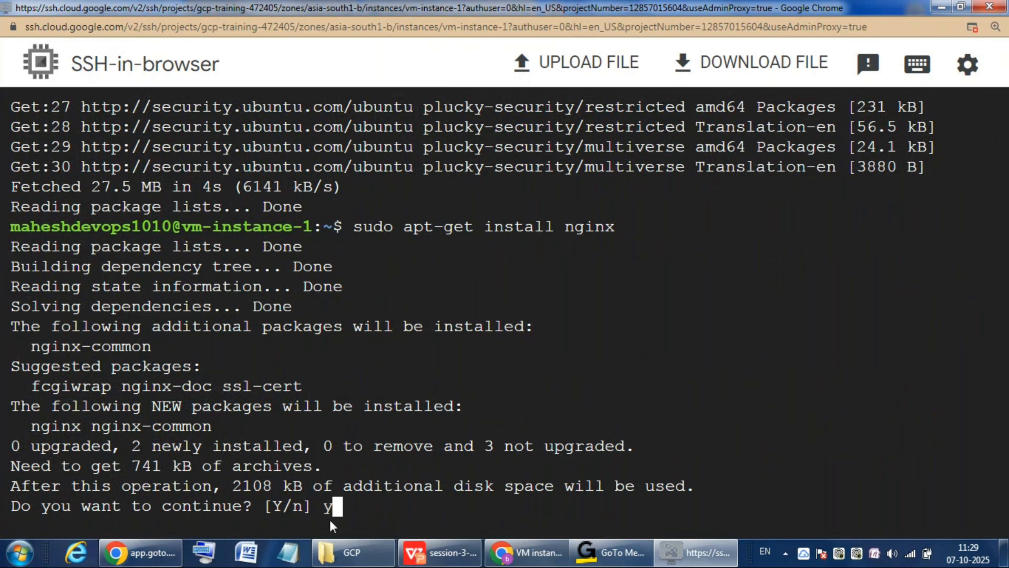
text(y)
key(Return)
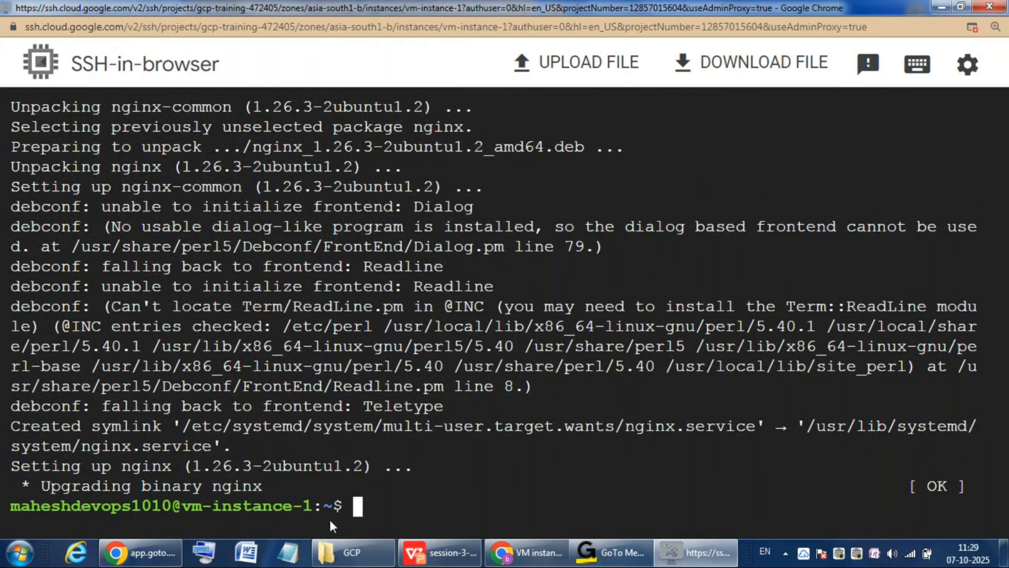
Clear the terminal and check the nginx service with sudo systemctl status nginx
text(clear)
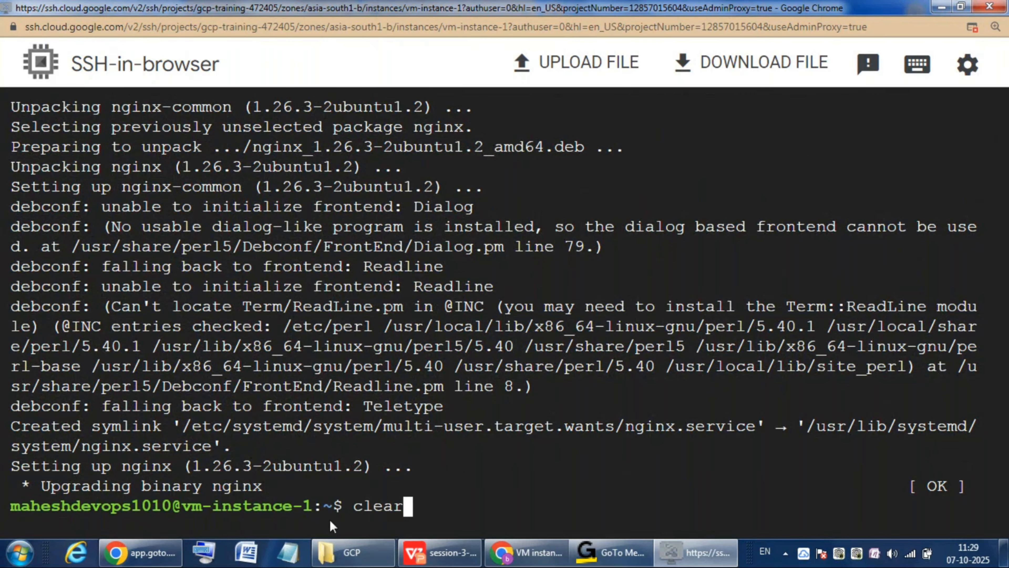
key(Return)
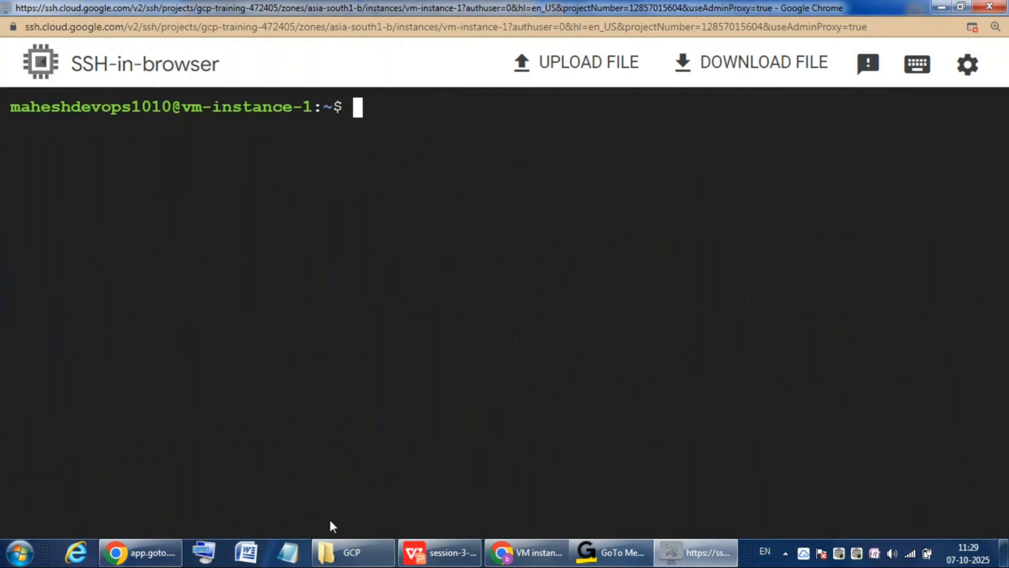
text(su)
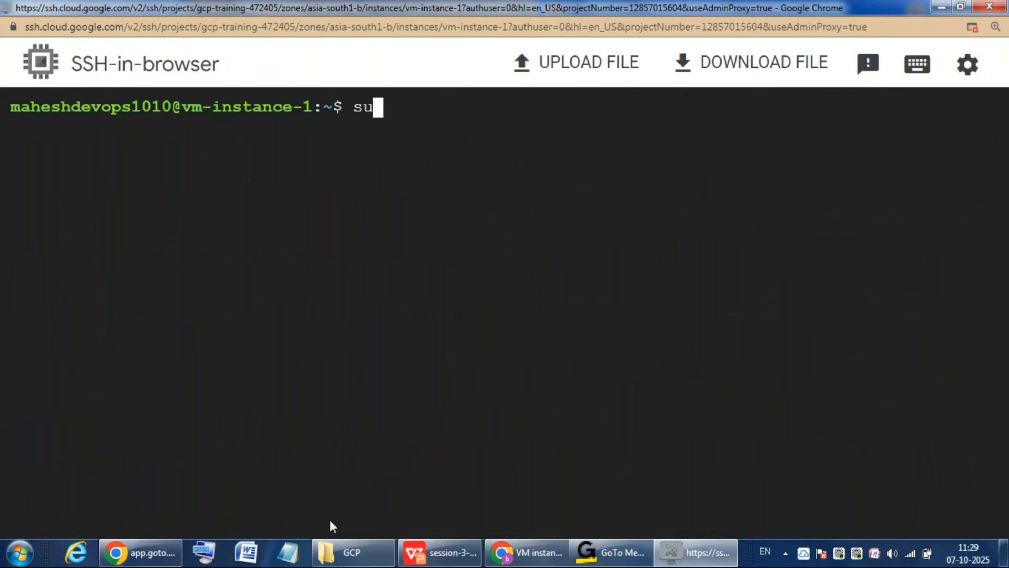
text(do sy)
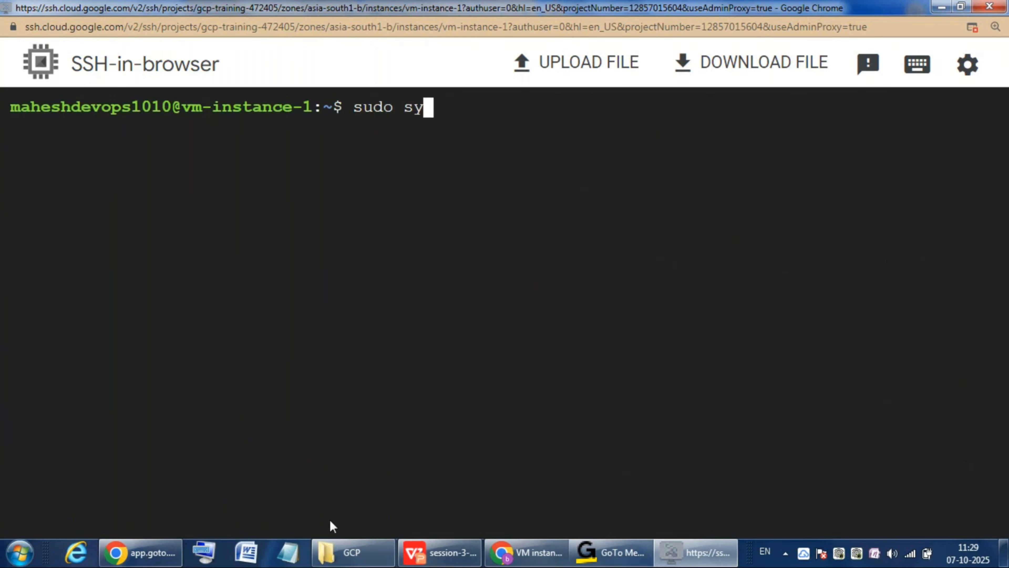
text(stemct)
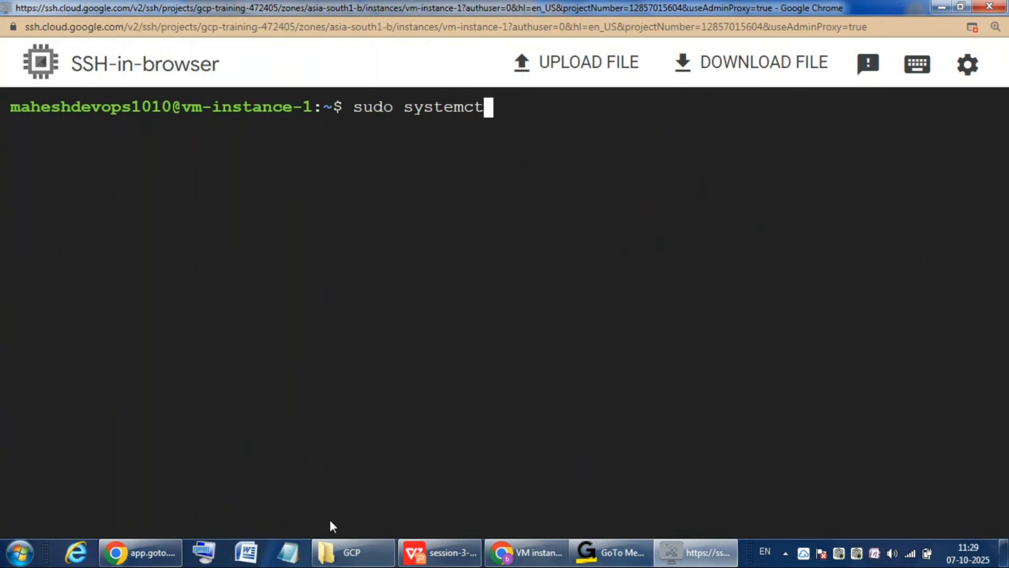
text(l status)
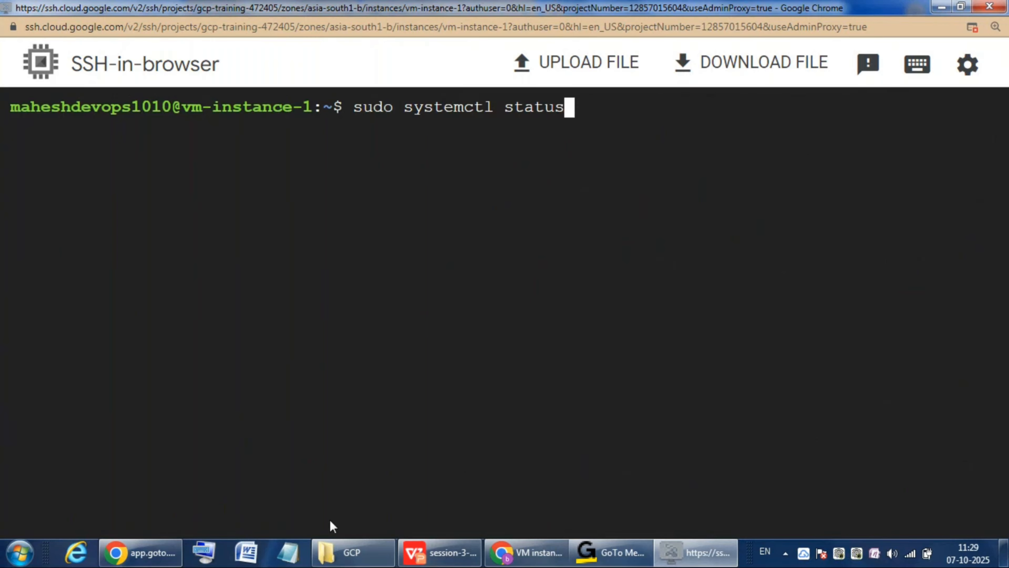
text(g)
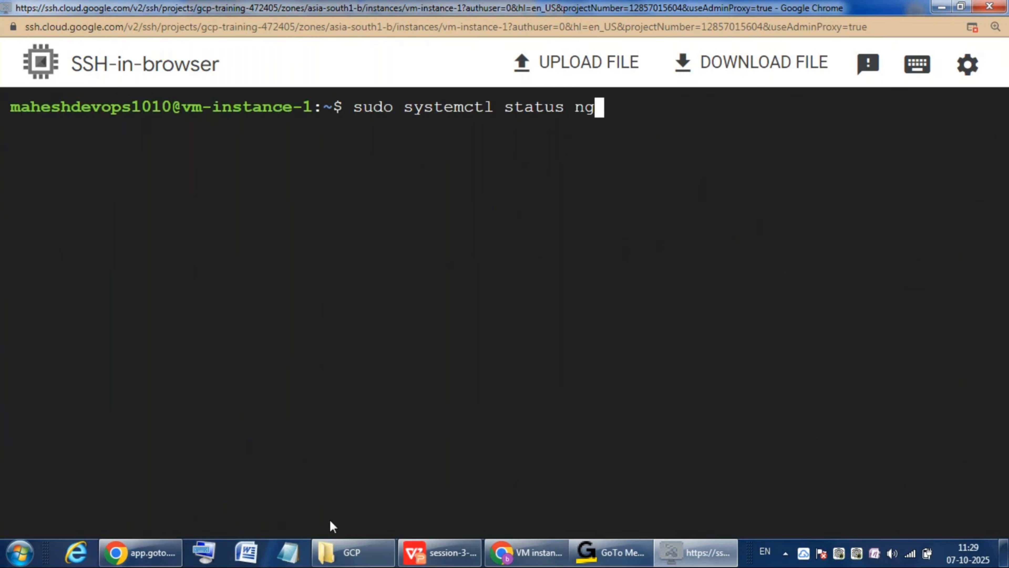
text(inx)
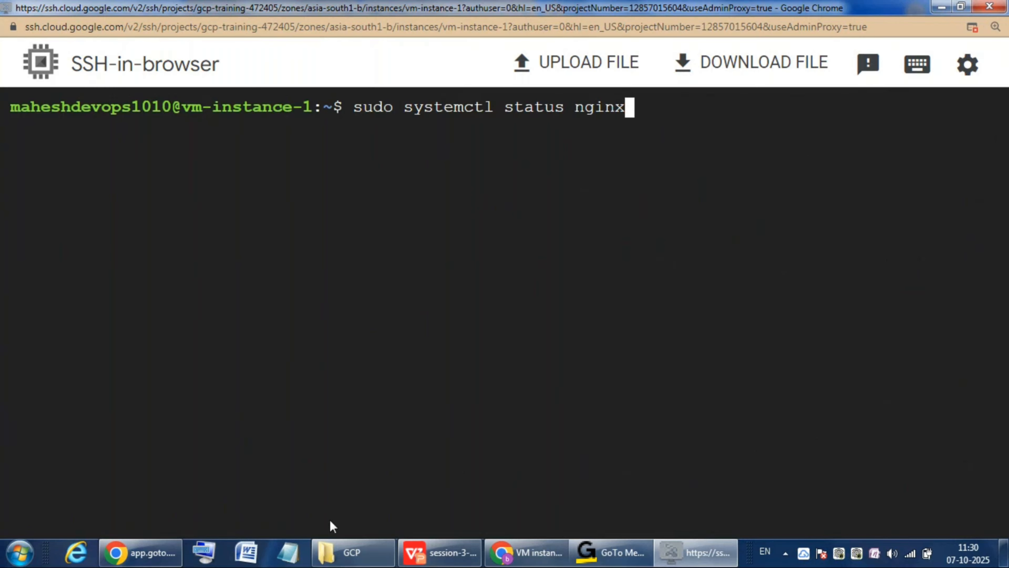
key(Return)
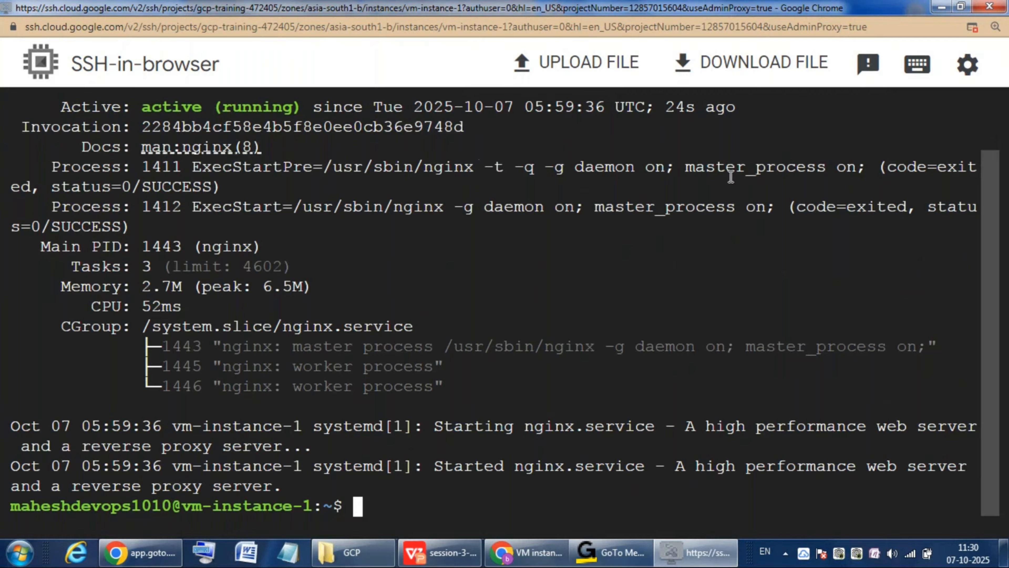
double_click(771, 171)
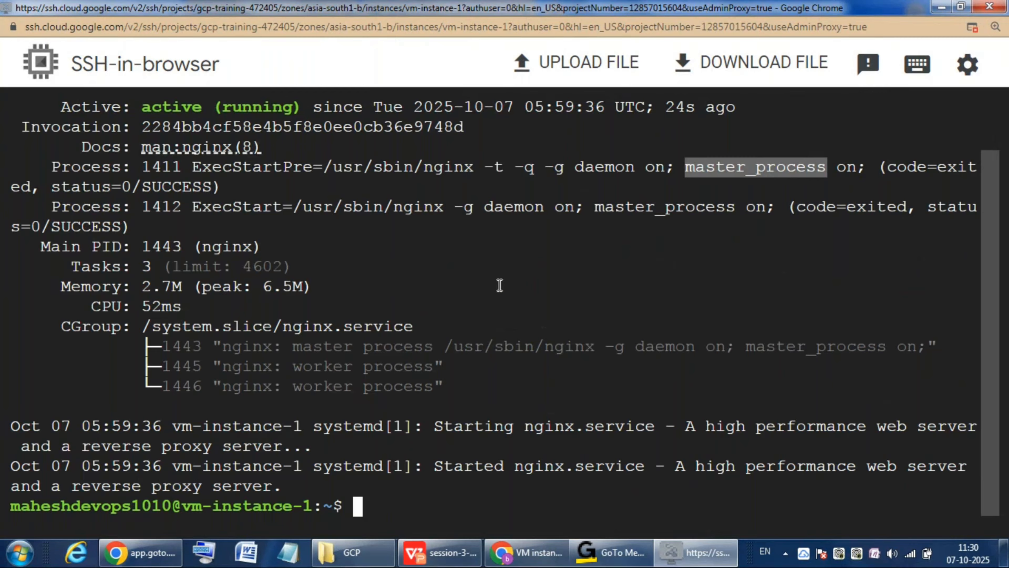
Minimize the SSH window and copy the external IP of vm-instance-1 from the VM instances list
click(943, 10)
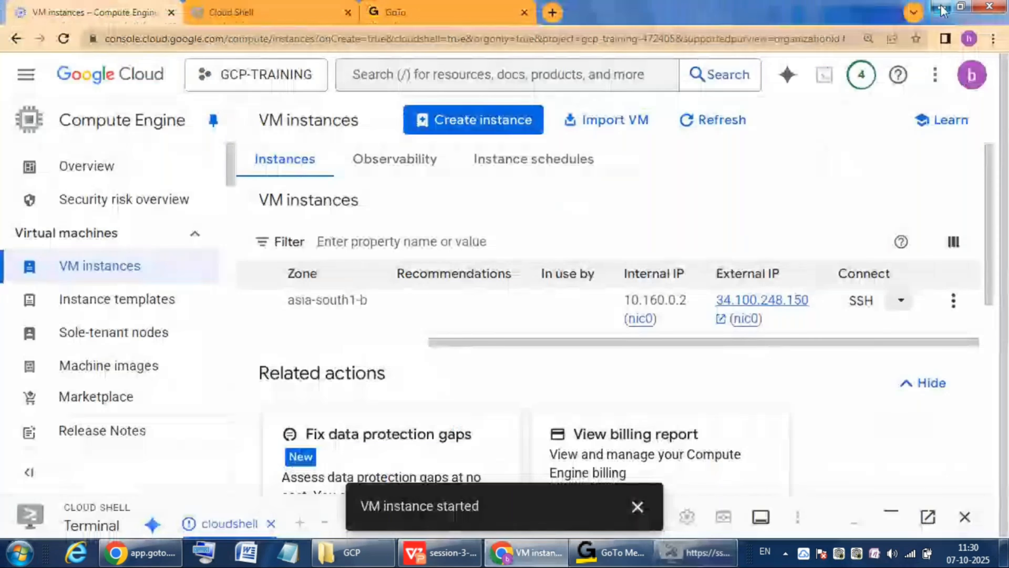
drag(518, 342, 327, 350)
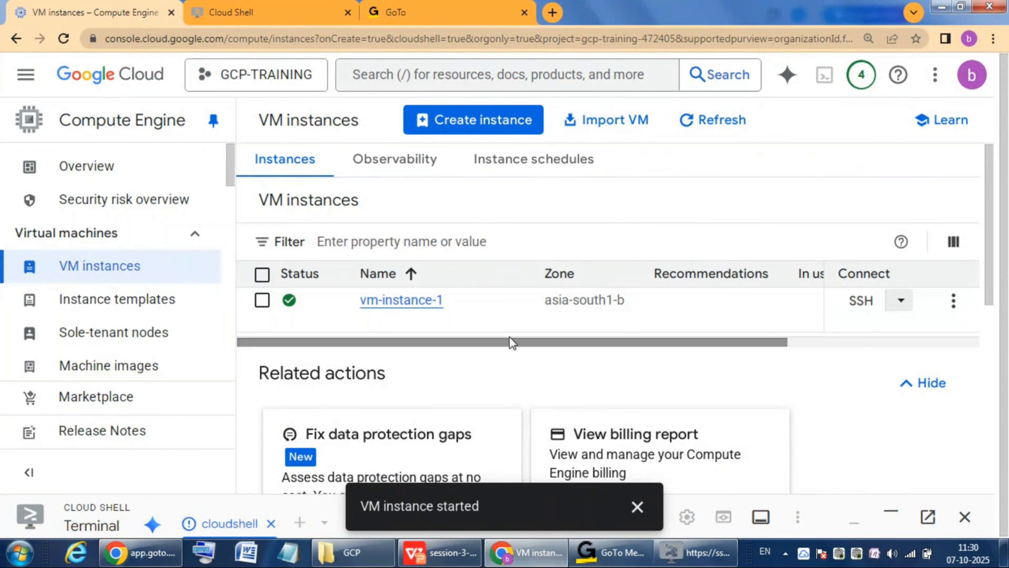
drag(510, 336, 732, 353)
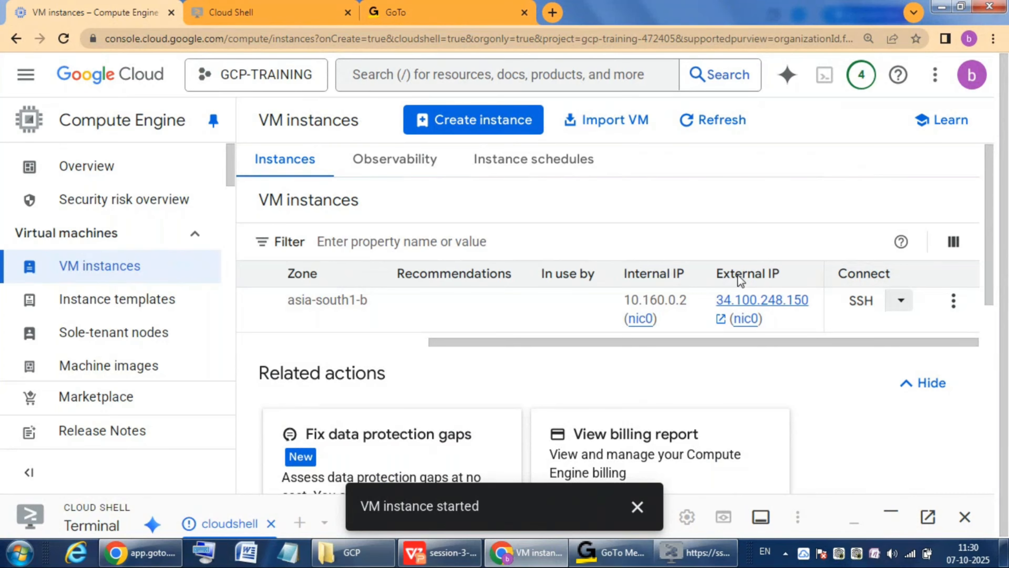
mouse_move(776, 322)
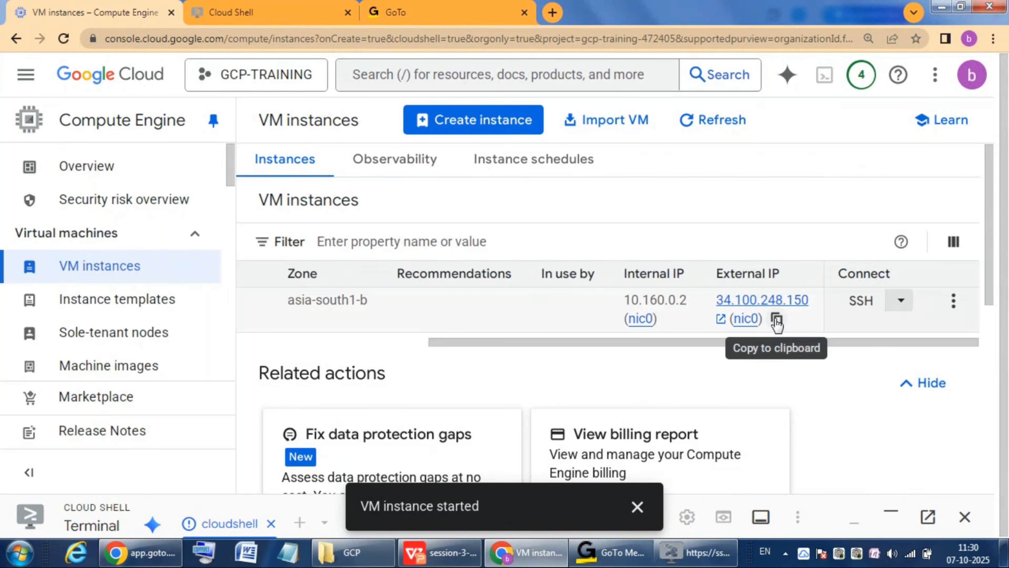
click(777, 323)
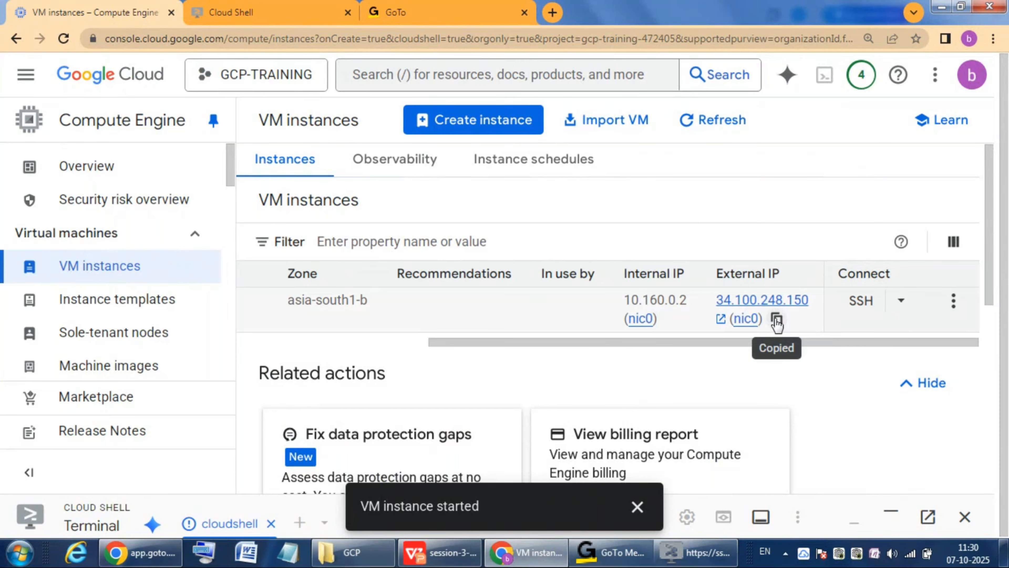
Open the copied external IP 34.100.248.150 in a new browser tab to test the nginx web server
click(552, 13)
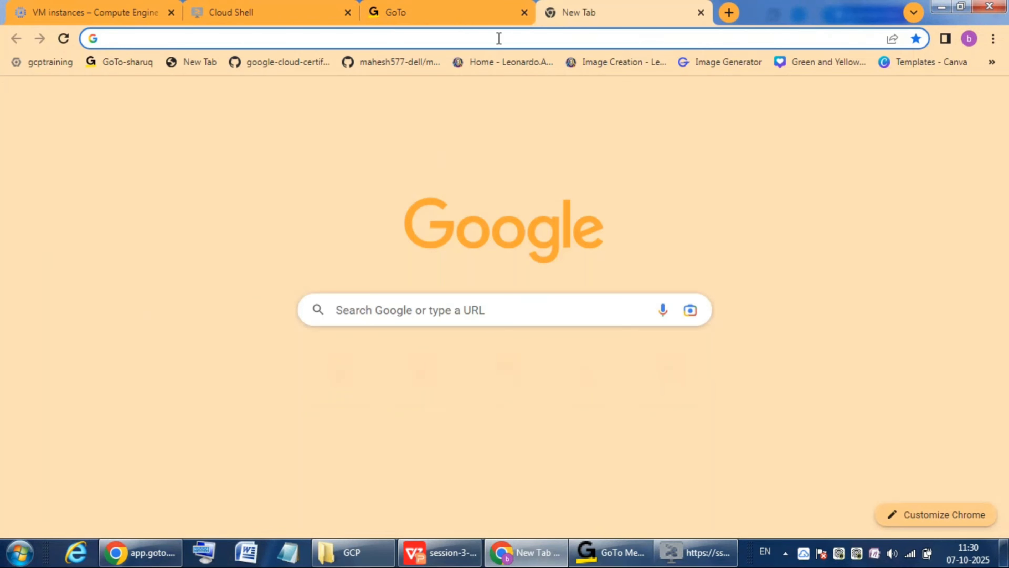
click(499, 38)
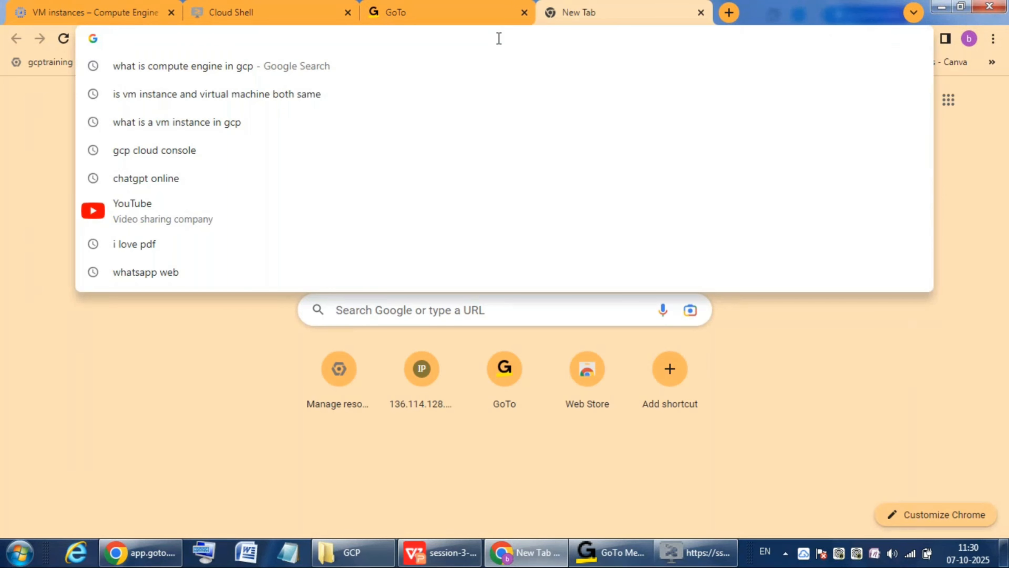
key(ctrl+v)
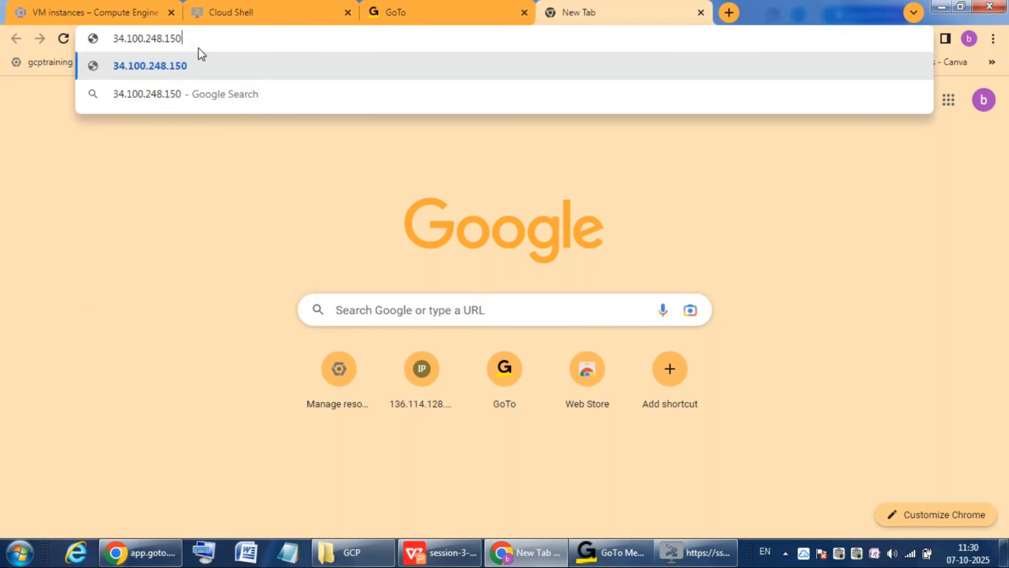
key(Return)
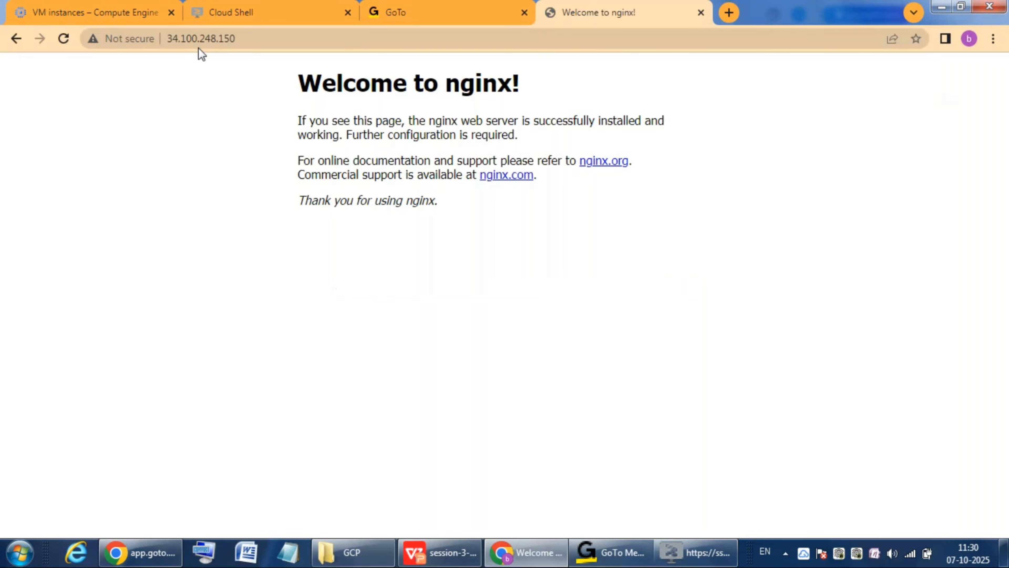
Examine the nginx page's heading and address by highlighting them, and return to the VM instances list
double_click(474, 84)
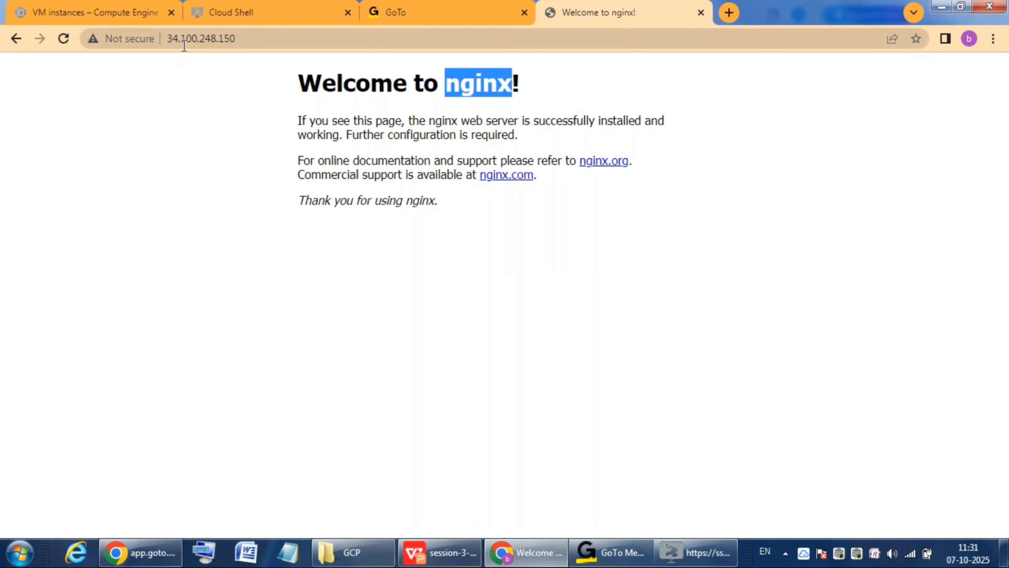
click(177, 39)
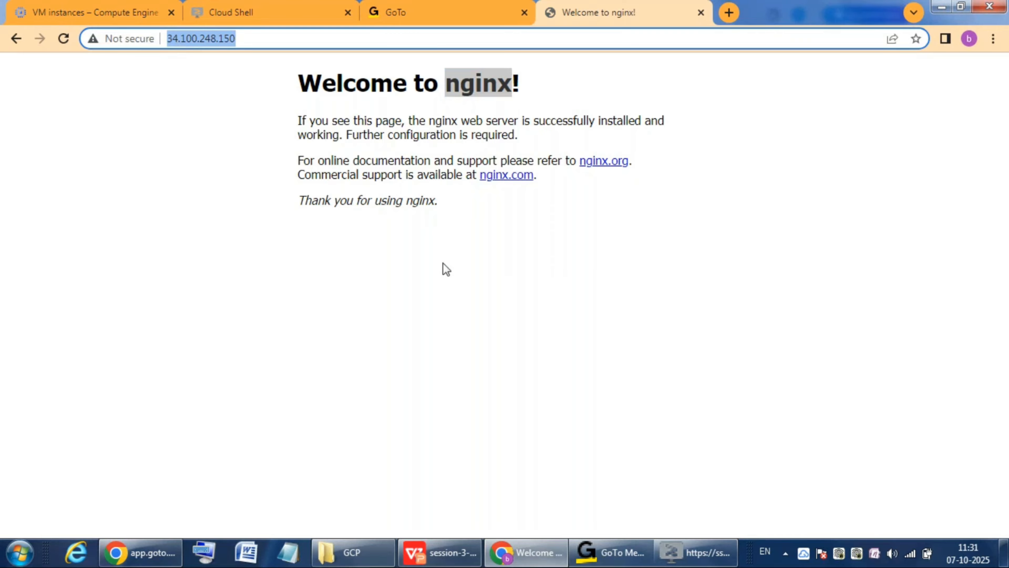
click(398, 103)
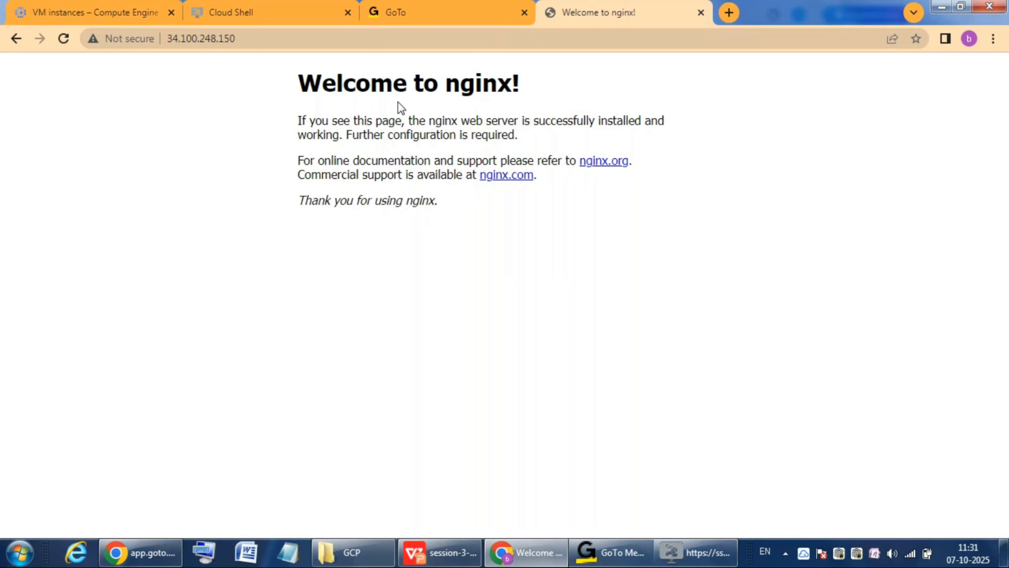
double_click(372, 84)
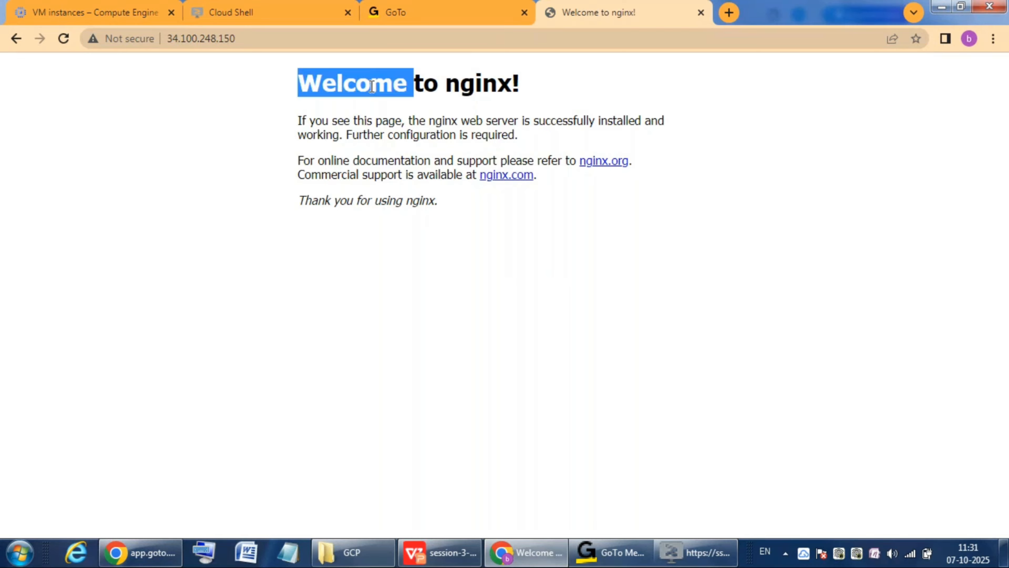
double_click(475, 87)
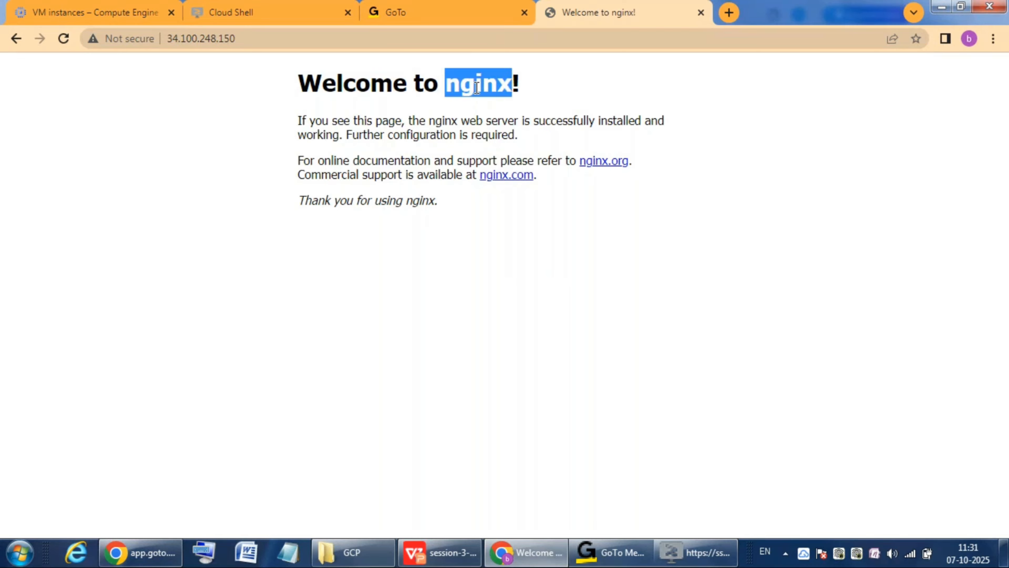
click(96, 9)
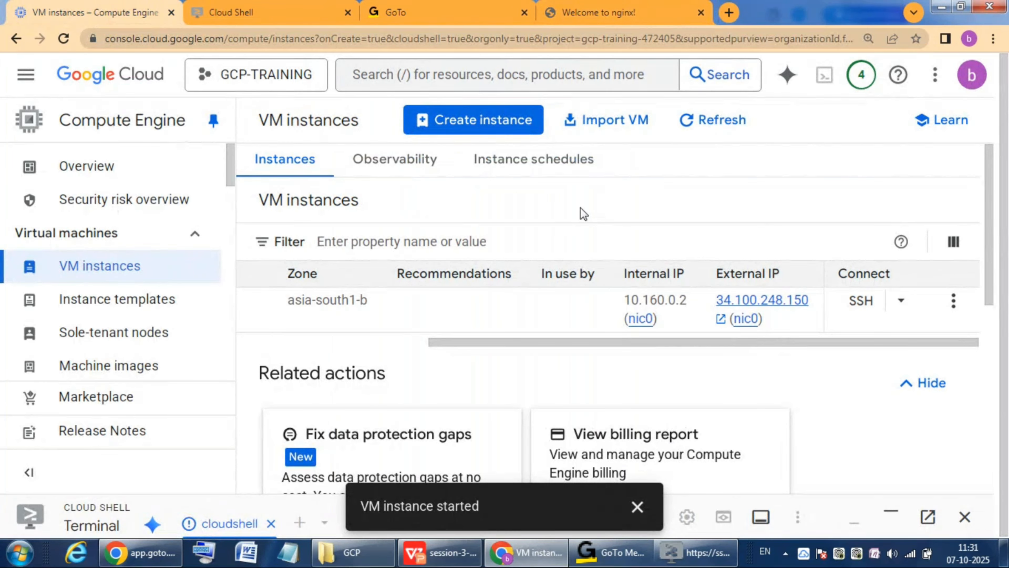